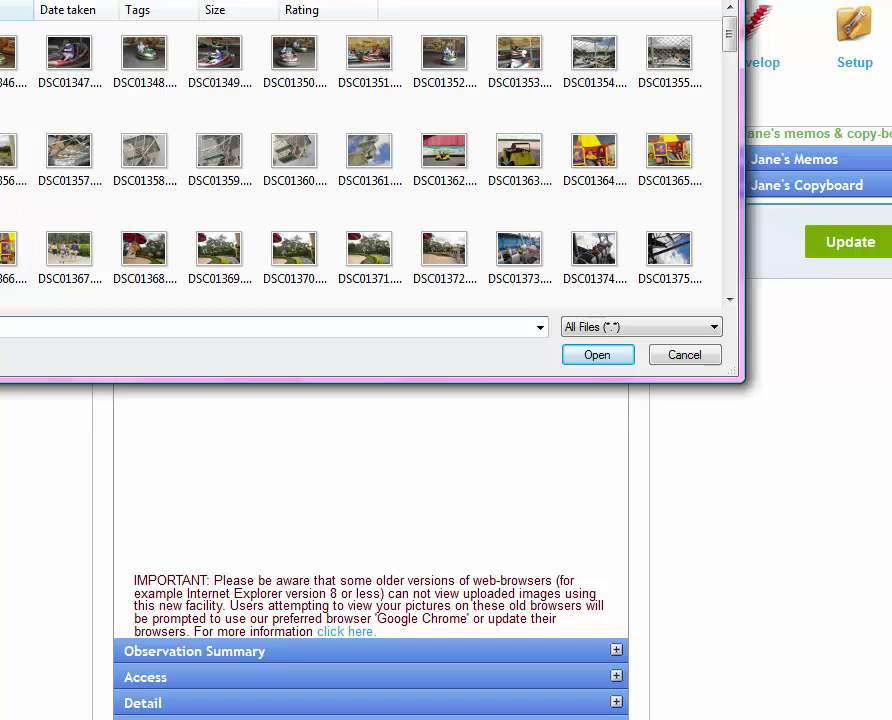
Go up one folder and add pictures SP101960, SDC11360, SDC11353, SDC11347, SDC11345, SDC10475, IMG_0865 and IMG_0864 to the observation.
{"action": "key", "text": "BackSpace"}
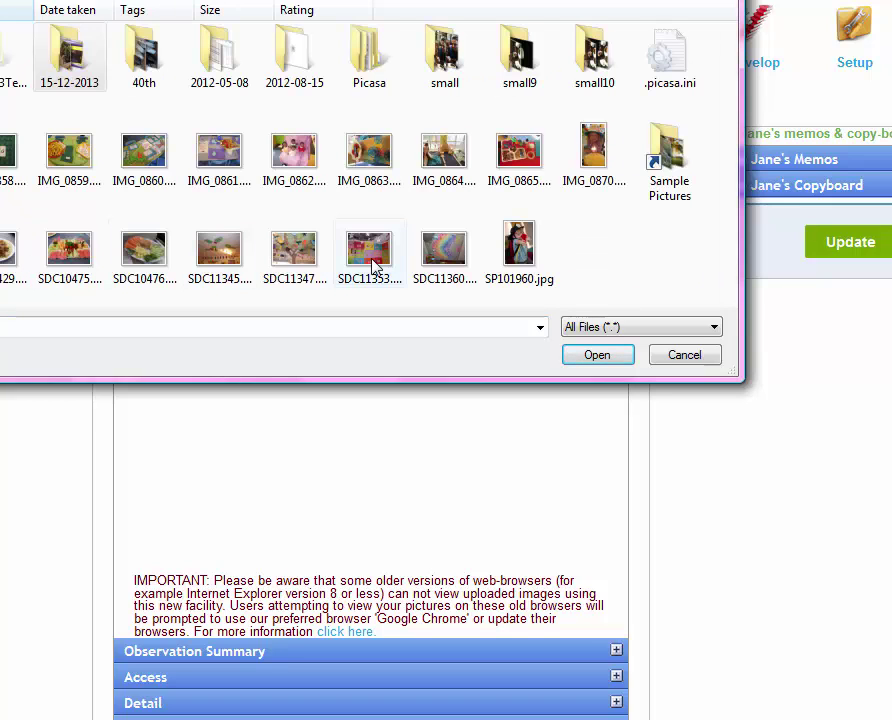
{"action": "left_click", "coordinate": [517, 240]}
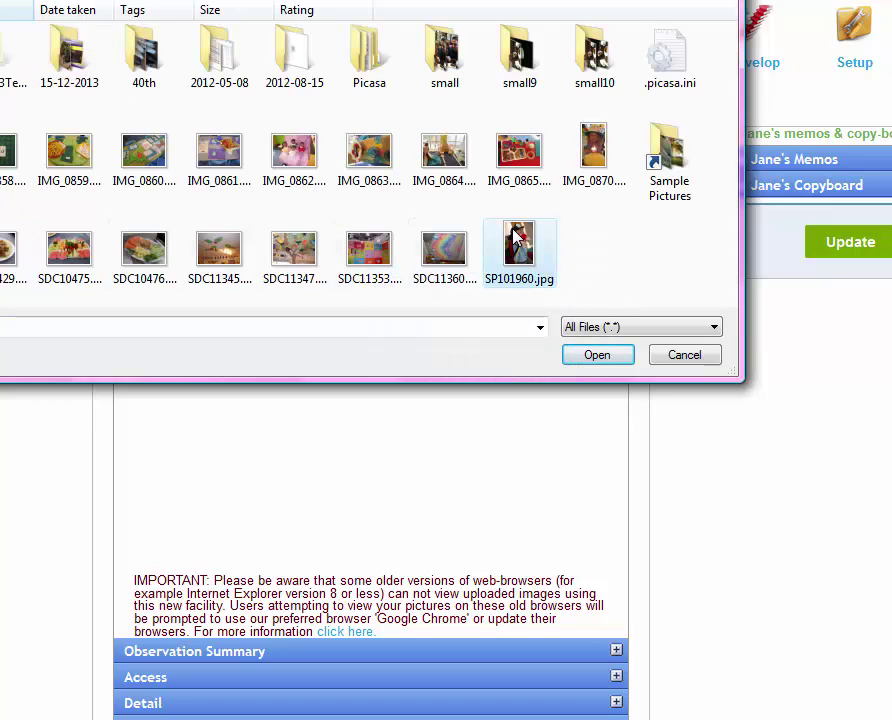
{"action": "left_click", "coordinate": [455, 251], "text": "ctrl"}
{"action": "left_click", "coordinate": [372, 248], "text": "ctrl"}
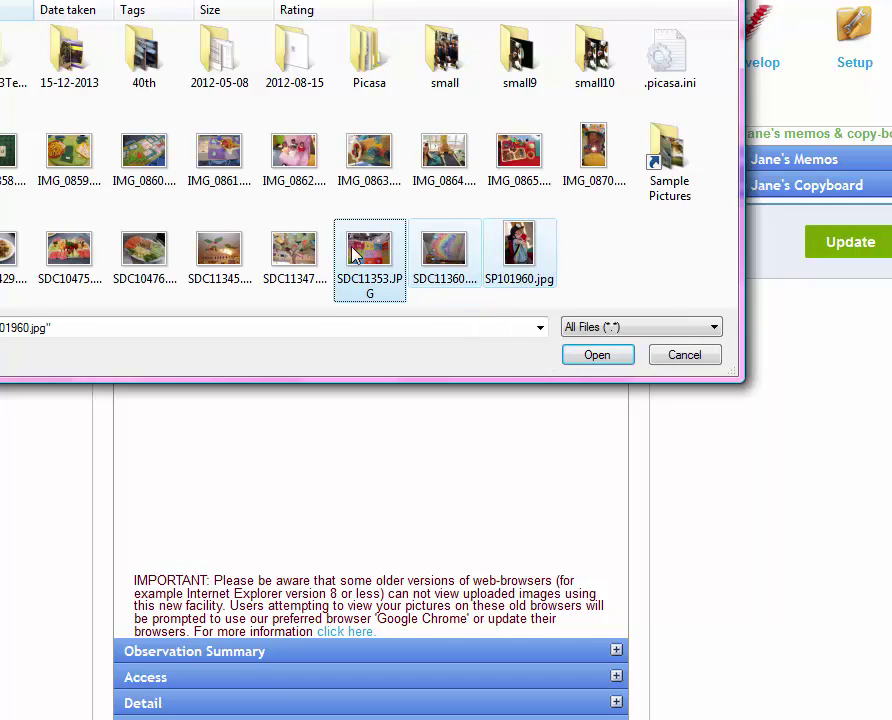
{"action": "left_click", "coordinate": [293, 256], "text": "ctrl"}
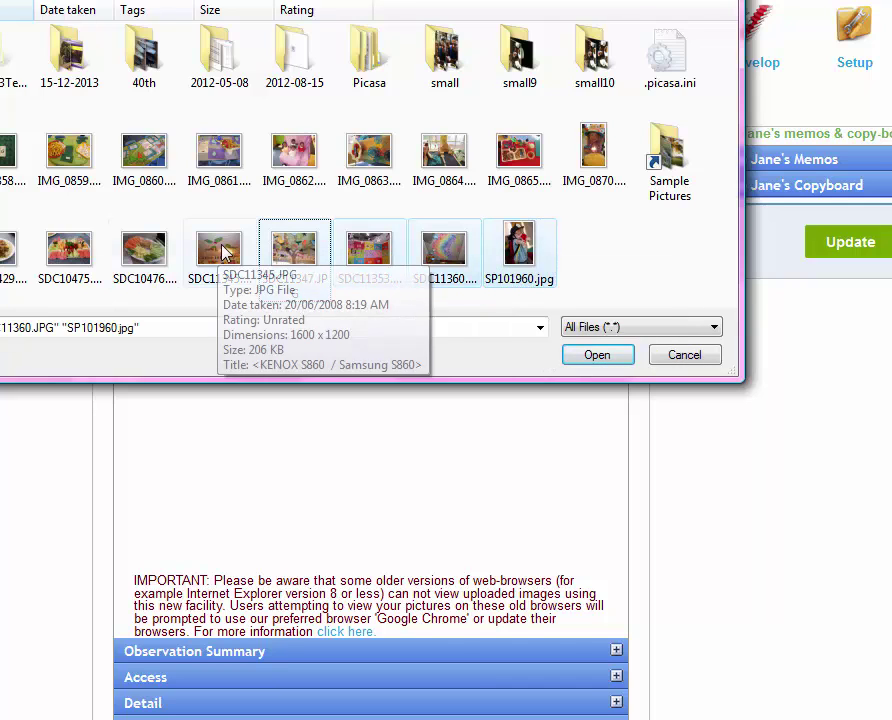
{"action": "left_click", "coordinate": [193, 258], "text": "ctrl"}
{"action": "left_click", "coordinate": [58, 249], "text": "ctrl"}
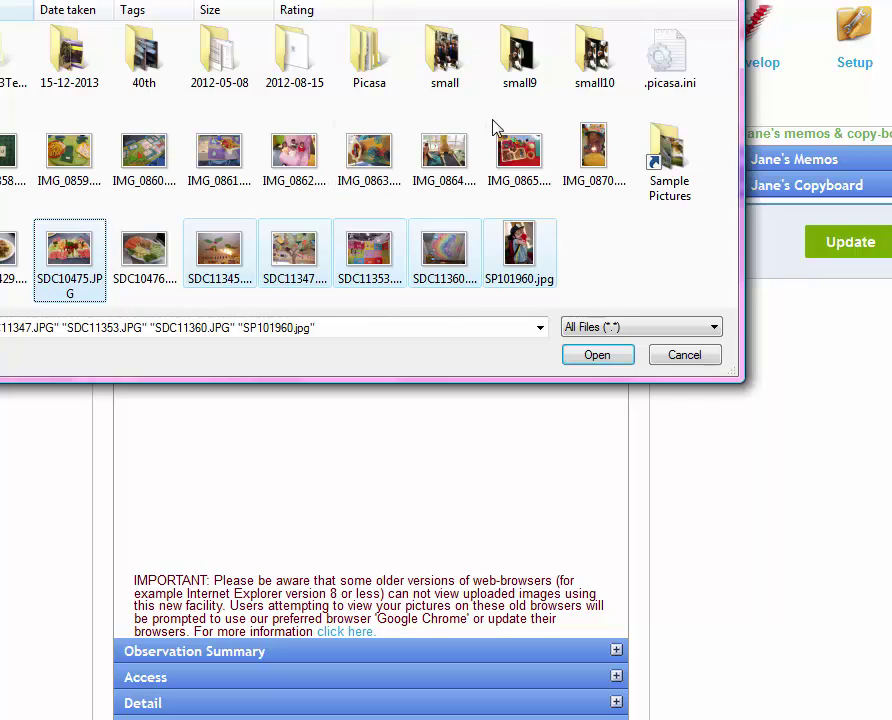
{"action": "left_click", "coordinate": [505, 150], "text": "ctrl"}
{"action": "left_click", "coordinate": [448, 160], "text": "ctrl"}
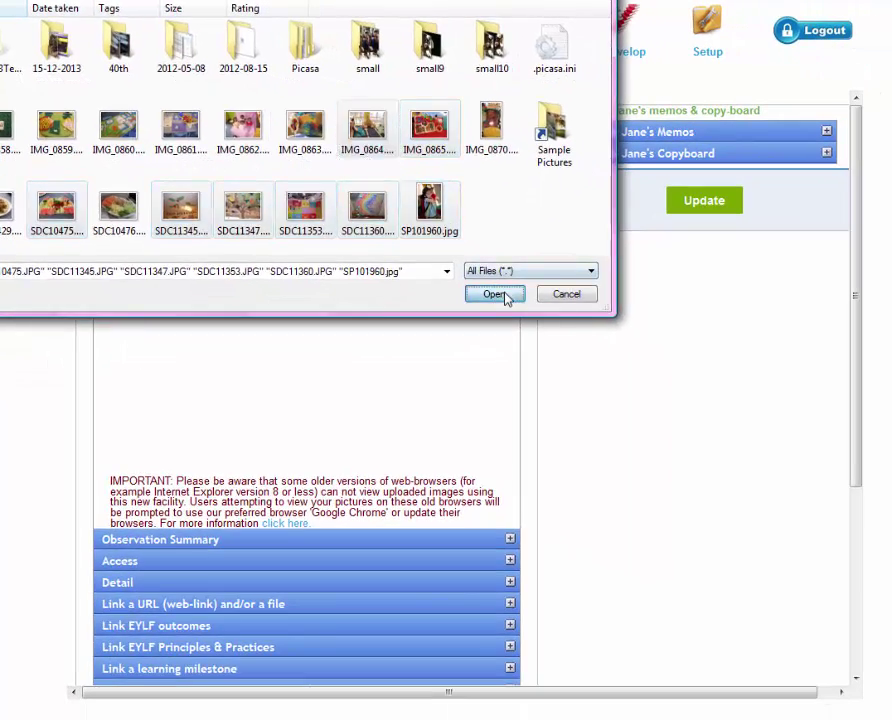
{"action": "left_click", "coordinate": [559, 332]}
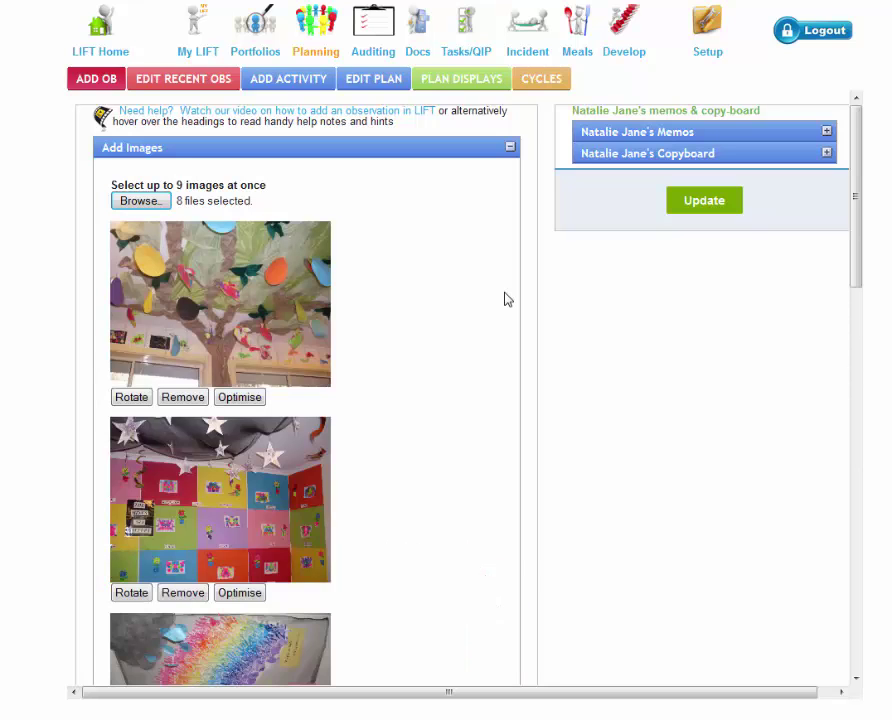
Optimise the last added picture, the one of the child wearing a firefighter hat.
{"action": "scroll", "coordinate": [506, 298], "scroll_direction": "down", "scroll_amount": 3}
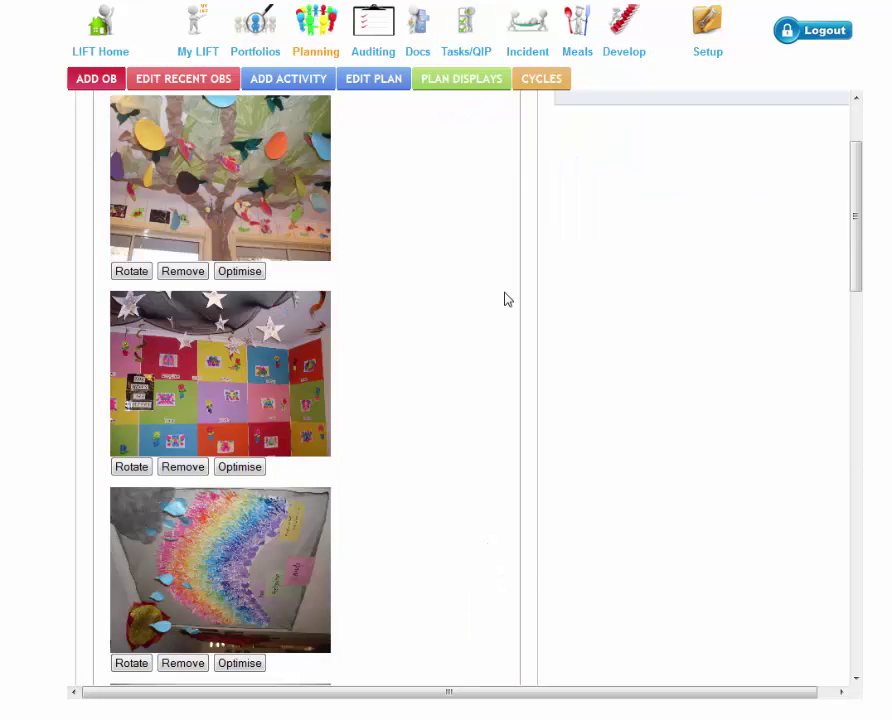
{"action": "scroll", "coordinate": [506, 298], "scroll_direction": "down", "scroll_amount": 3}
{"action": "scroll", "coordinate": [506, 298], "scroll_direction": "down", "scroll_amount": 9}
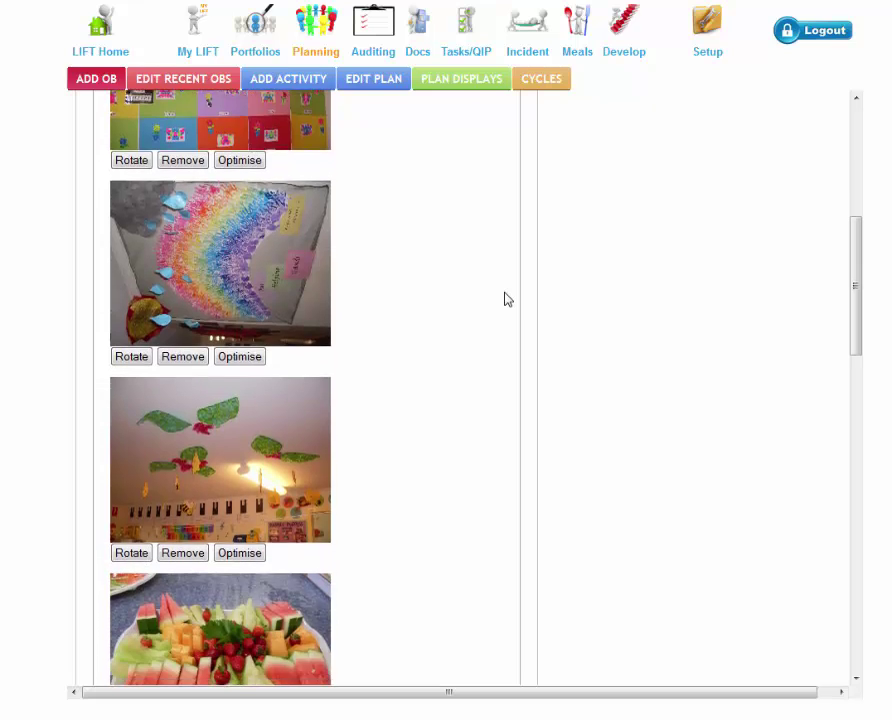
{"action": "scroll", "coordinate": [506, 298], "scroll_direction": "down", "scroll_amount": 6}
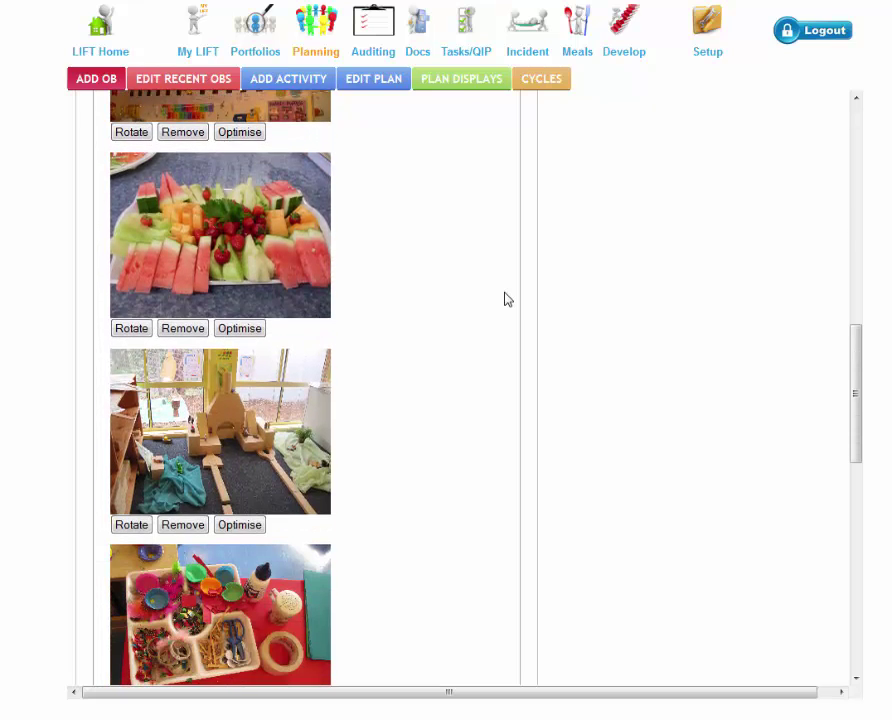
{"action": "scroll", "coordinate": [506, 298], "scroll_direction": "down", "scroll_amount": 5}
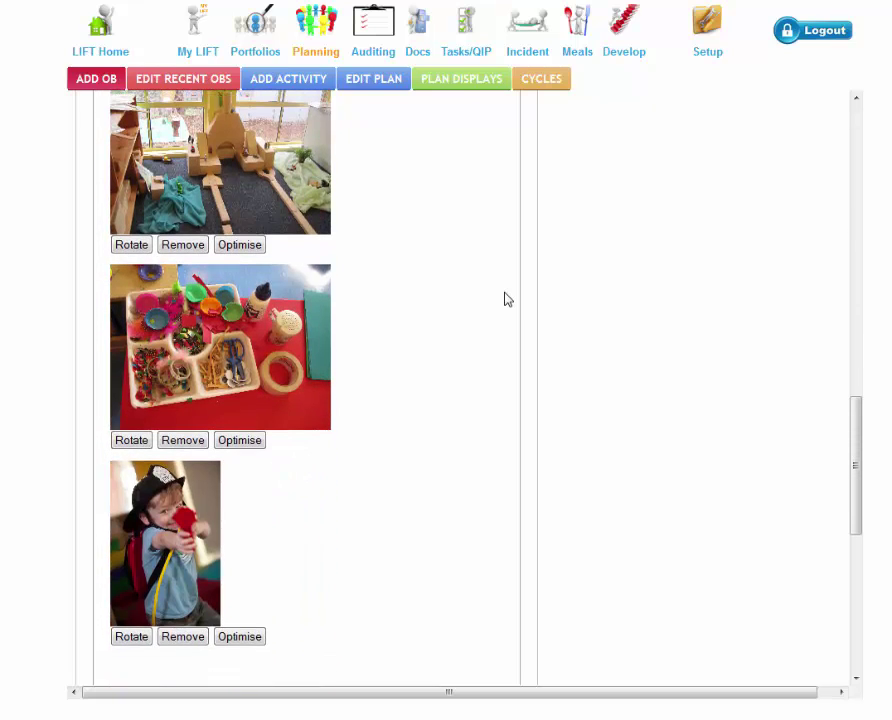
{"action": "scroll", "coordinate": [507, 298], "scroll_direction": "down", "scroll_amount": 1}
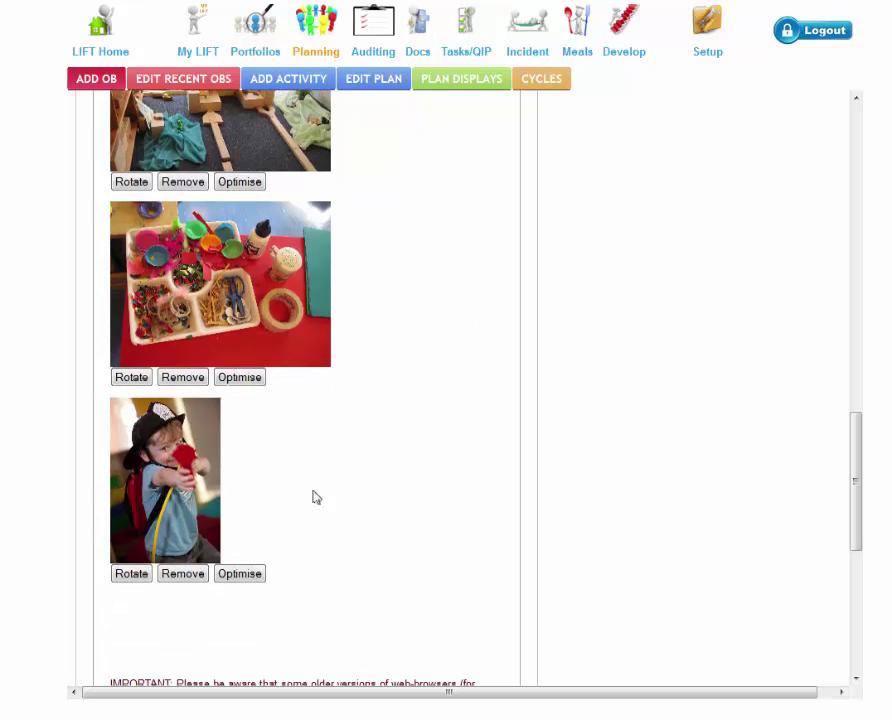
{"action": "mouse_move", "coordinate": [252, 580]}
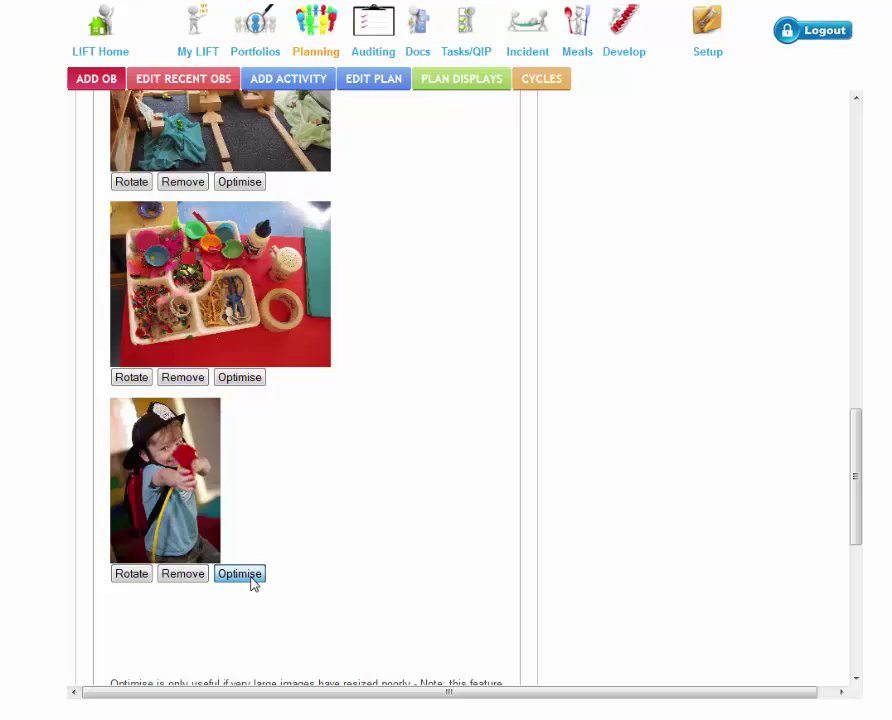
{"action": "left_click", "coordinate": [251, 578]}
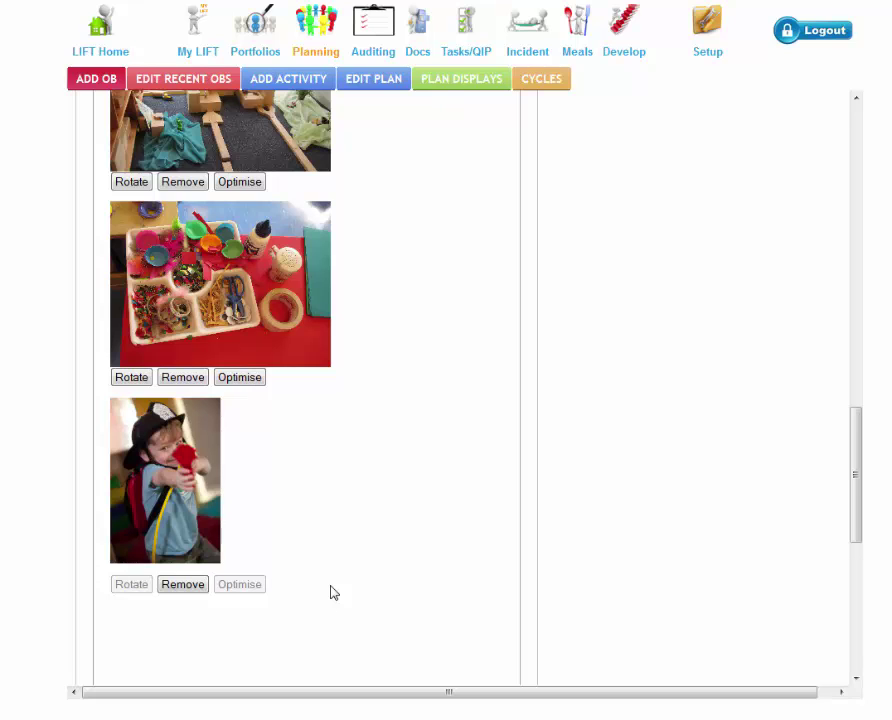
Rotate the sideways picture of the rainbow artwork once so that it stands upright.
{"action": "scroll", "coordinate": [335, 592], "scroll_direction": "up", "scroll_amount": 5}
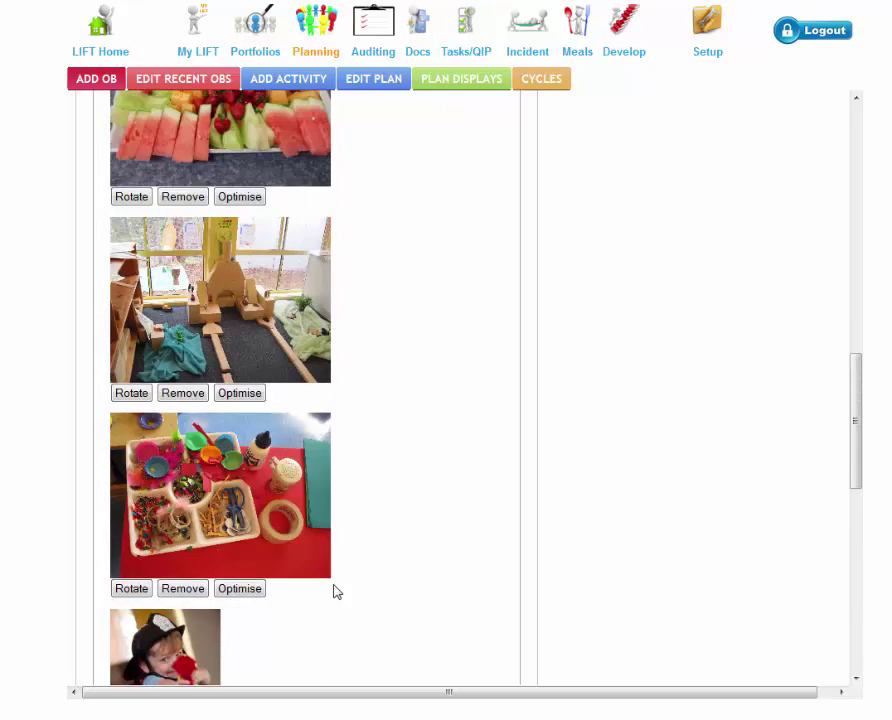
{"action": "scroll", "coordinate": [335, 592], "scroll_direction": "up", "scroll_amount": 3}
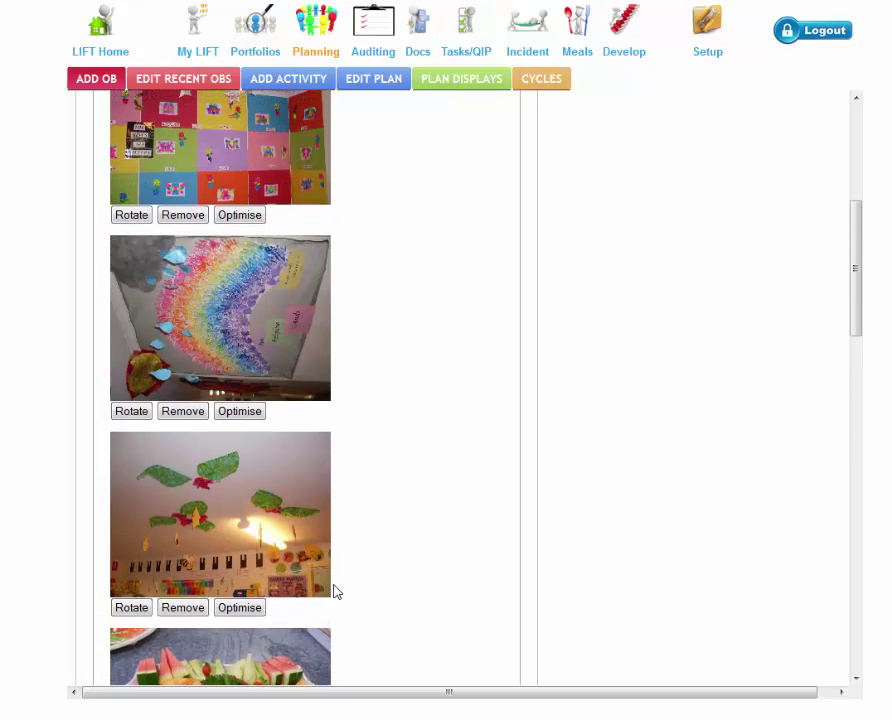
{"action": "left_click", "coordinate": [134, 418]}
{"action": "scroll", "coordinate": [416, 384], "scroll_direction": "up", "scroll_amount": 3}
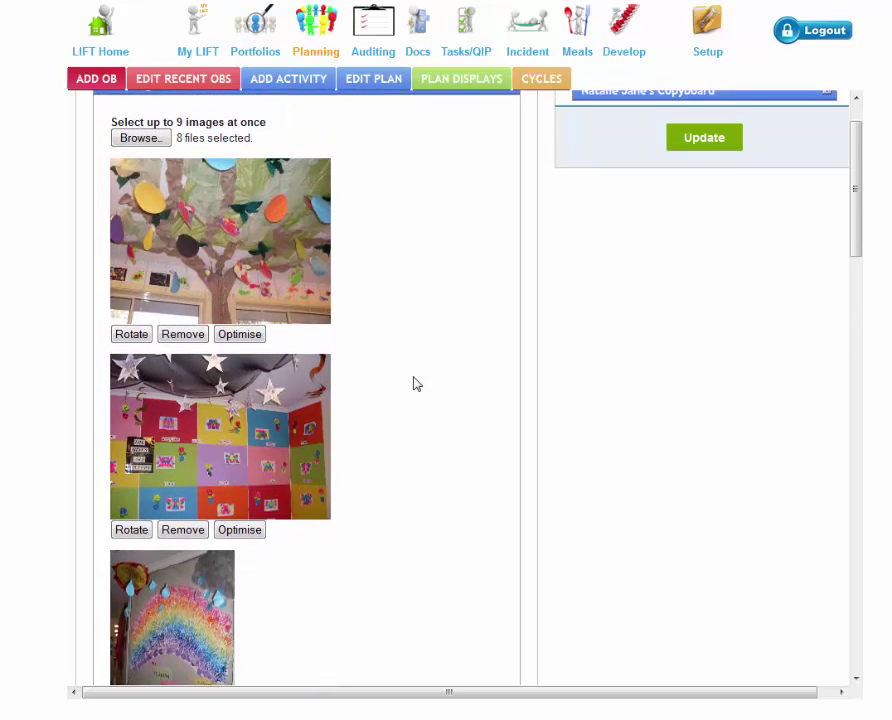
Expand the Observation Summary section and set its Room/Group to Practice1.
{"action": "scroll", "coordinate": [416, 384], "scroll_direction": "down", "scroll_amount": 10}
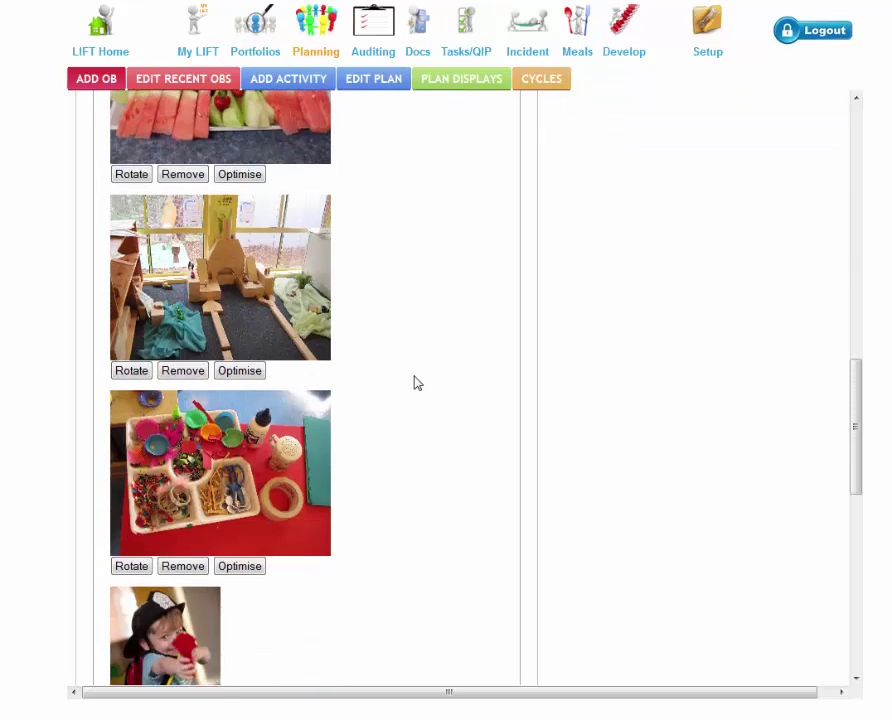
{"action": "scroll", "coordinate": [416, 384], "scroll_direction": "down", "scroll_amount": 5}
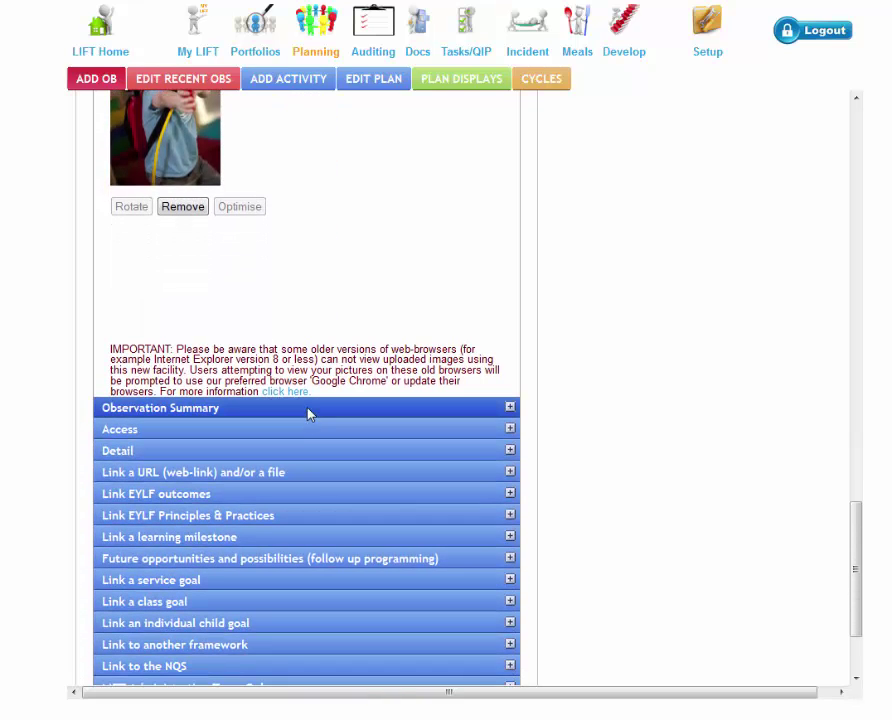
{"action": "left_click", "coordinate": [308, 410]}
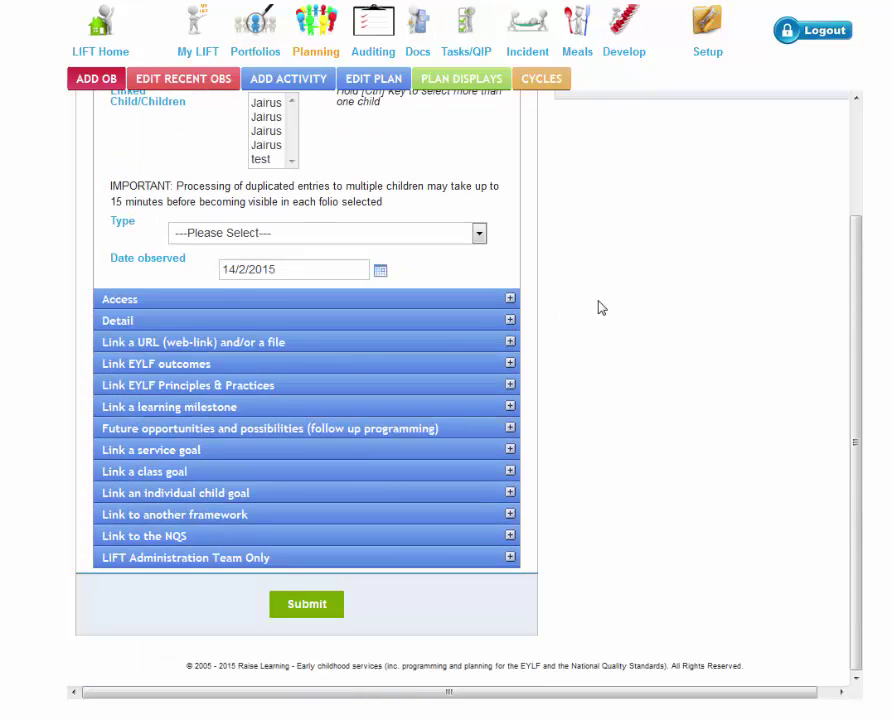
{"action": "scroll", "coordinate": [604, 308], "scroll_direction": "up", "scroll_amount": 1}
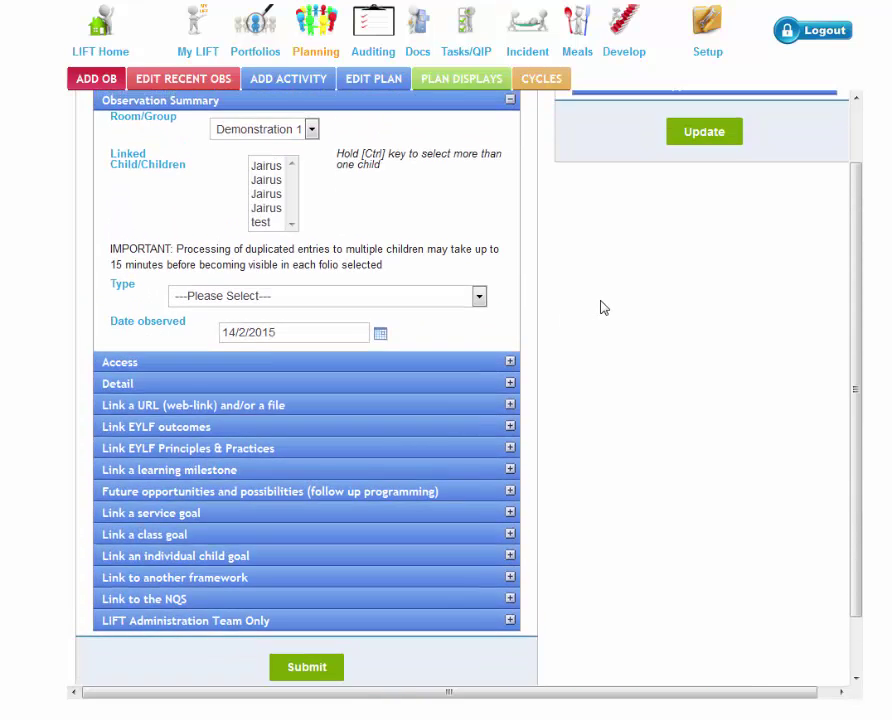
{"action": "left_click", "coordinate": [312, 130]}
{"action": "left_click", "coordinate": [236, 247]}
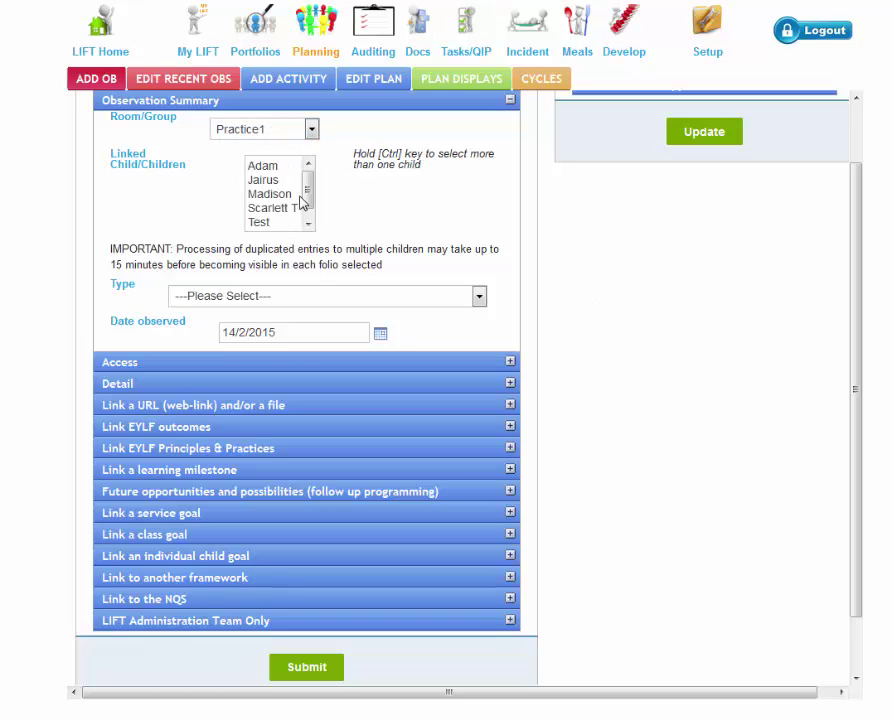
Link the second, third and fourth listed children to the observation and set its type to Daily Summary.
{"action": "left_click", "coordinate": [290, 180]}
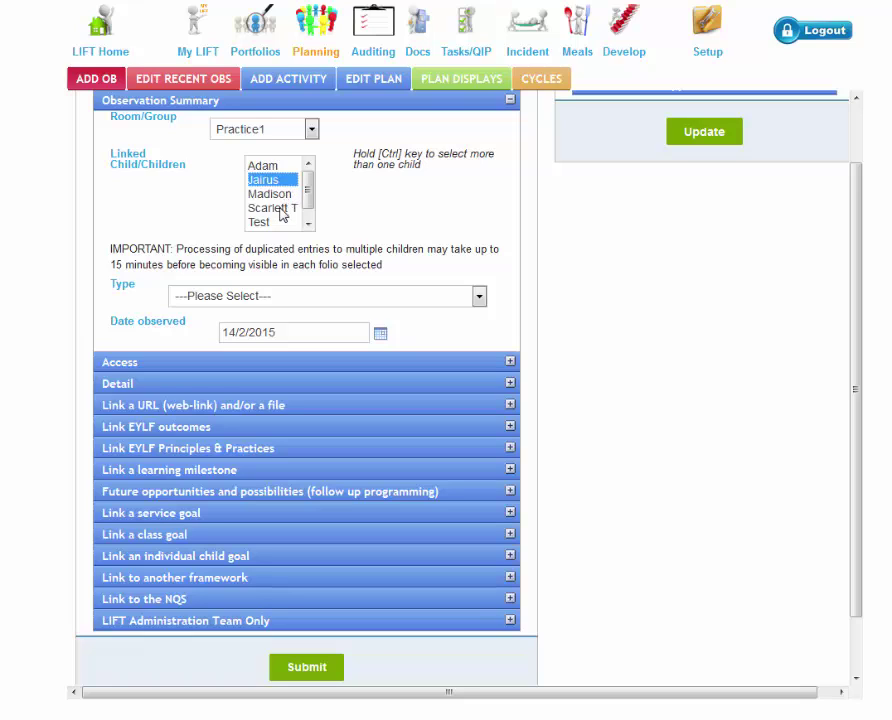
{"action": "left_click", "coordinate": [282, 212], "text": "ctrl"}
{"action": "left_click", "coordinate": [280, 196], "text": "ctrl"}
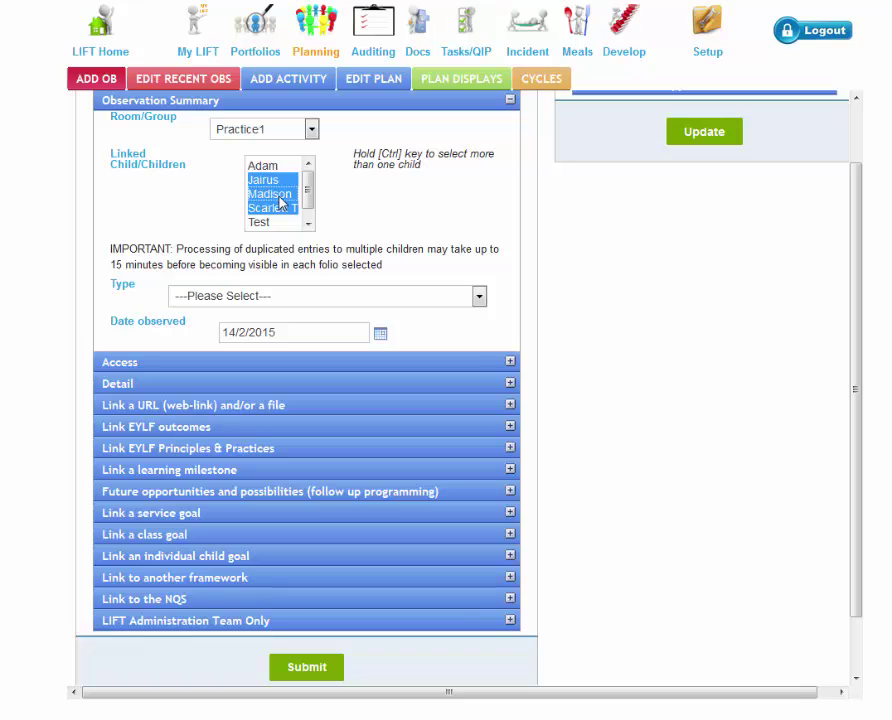
{"action": "left_click", "coordinate": [276, 300]}
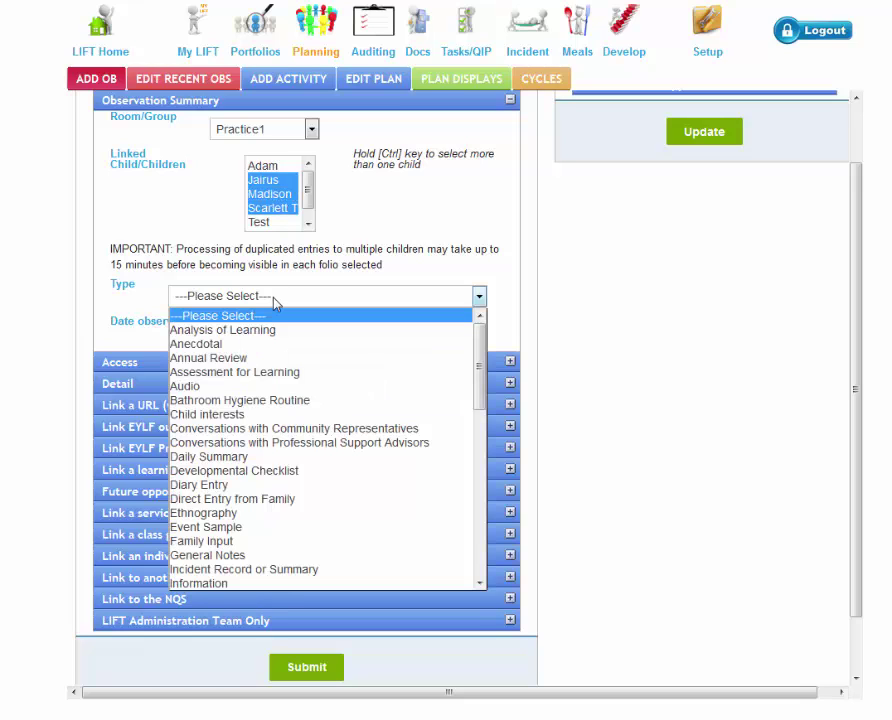
{"action": "left_click", "coordinate": [200, 458]}
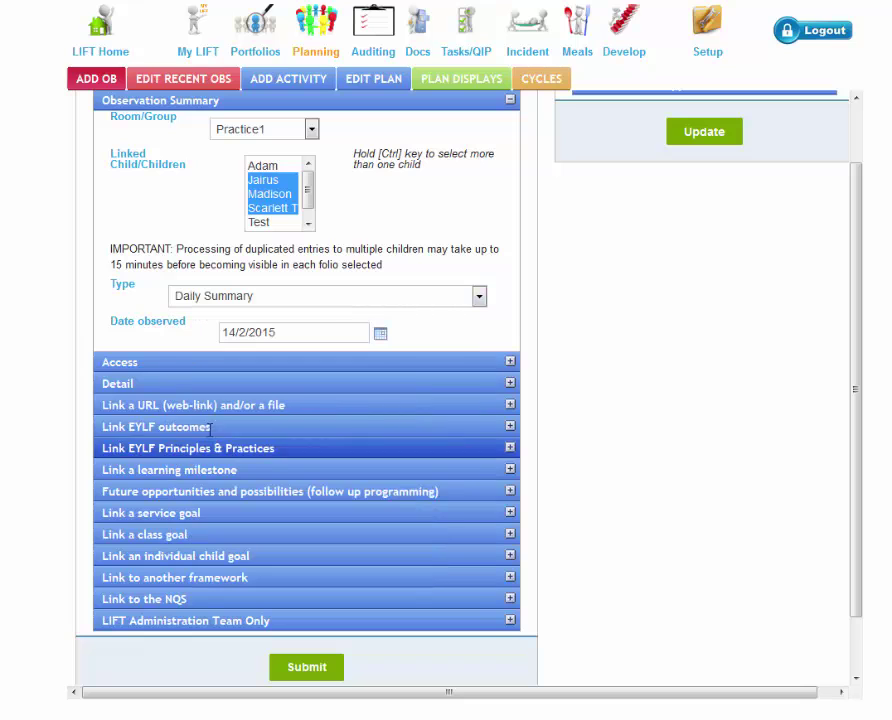
Begin the "What did you see and/or hear?" text in the Detail section with "Wow what a day we have had today!".
{"action": "left_click", "coordinate": [214, 365]}
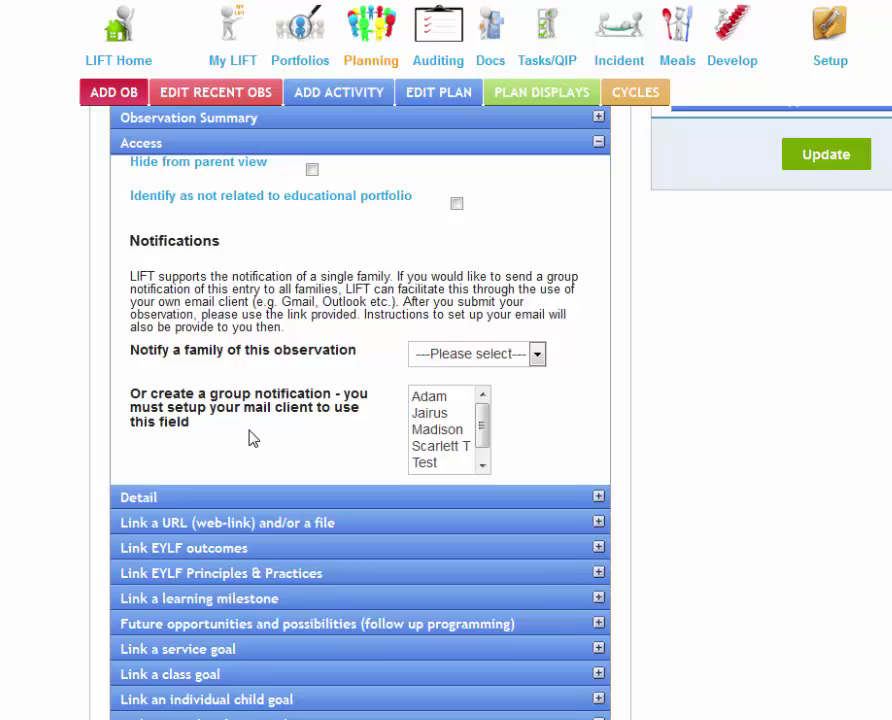
{"action": "left_click", "coordinate": [214, 424]}
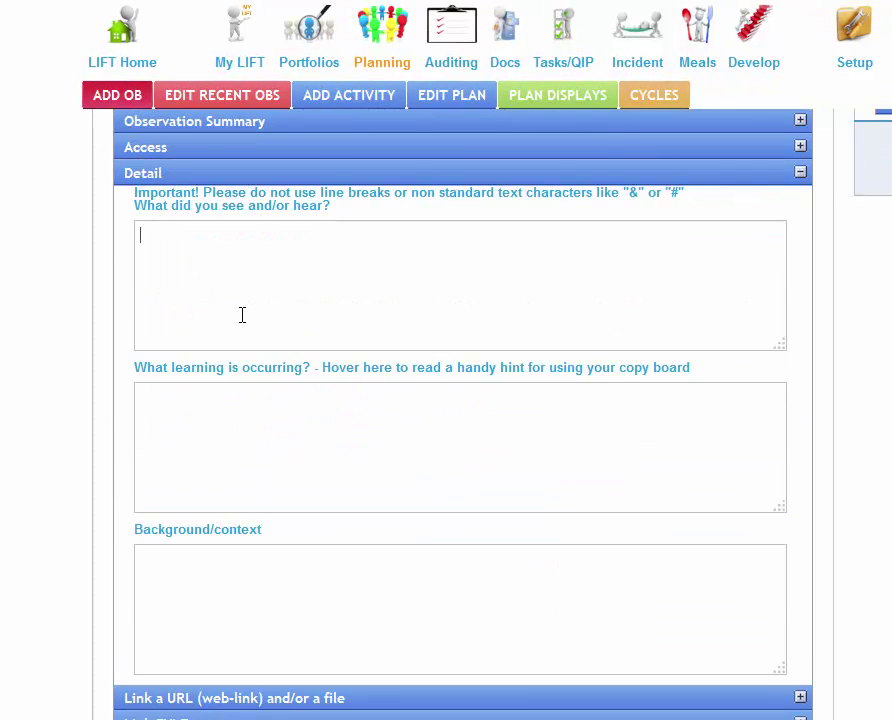
{"action": "type", "text": "Wow what a day we "}
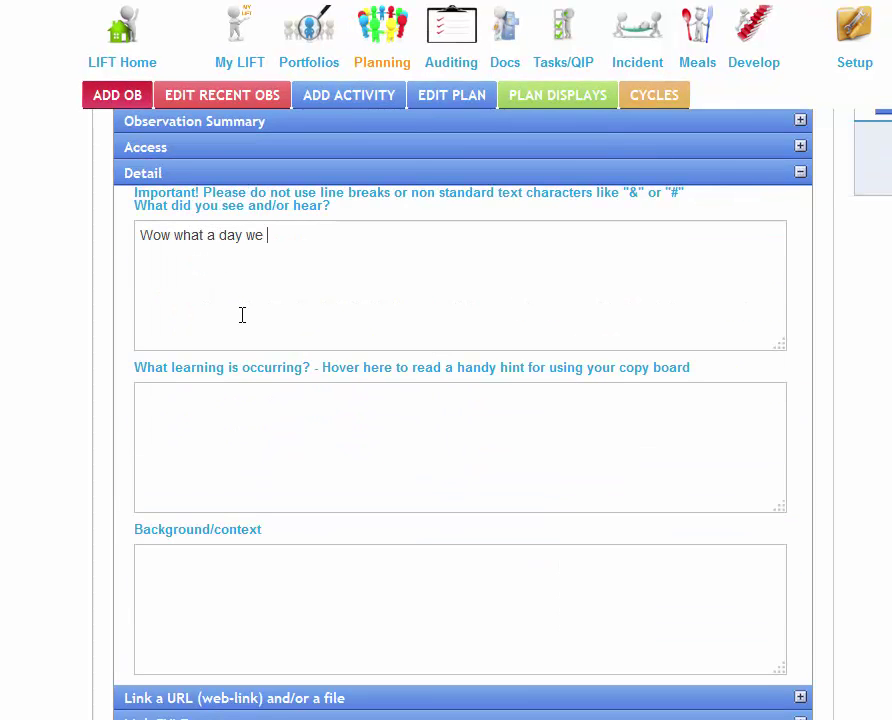
{"action": "type", "text": "have ad today! "}
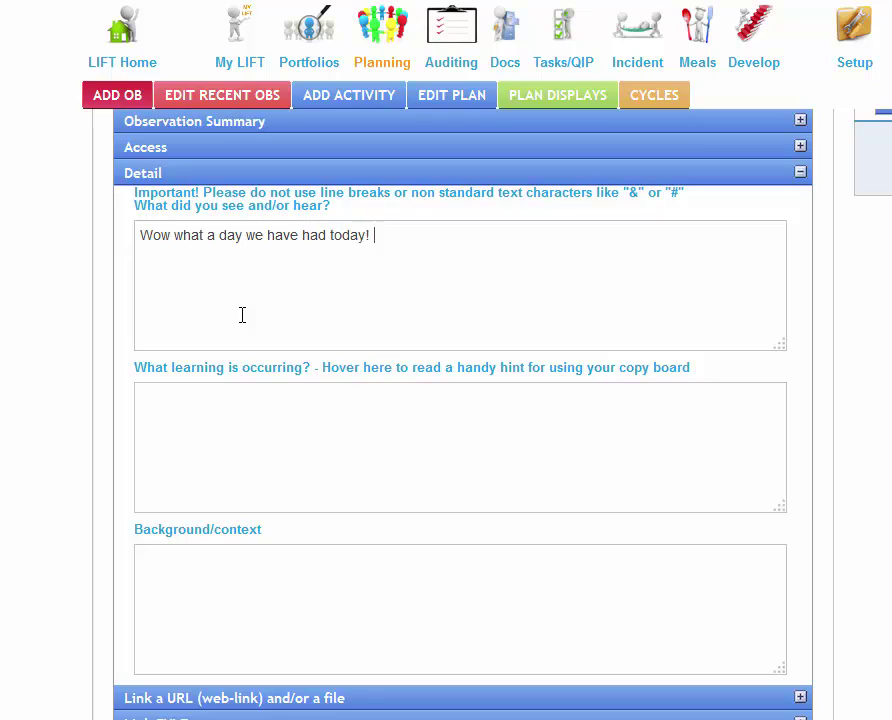
Continue the description with "The children enjoyed some fantastic spring time art and we enjoyed finally finishing our rainbow hands display also.".
{"action": "type", "text": "The children enjoyed some "}
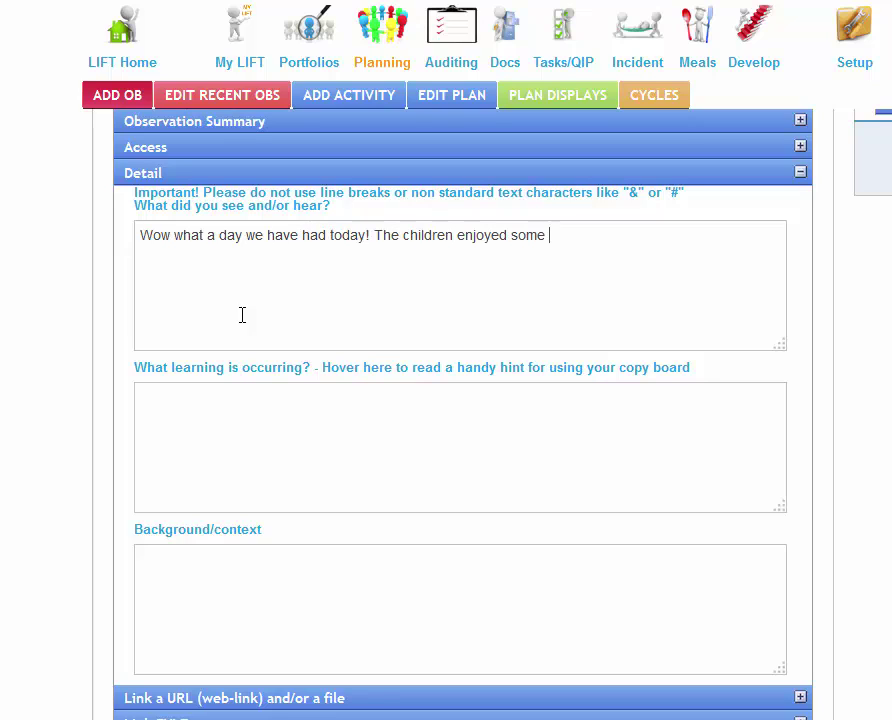
{"action": "type", "text": "fantastic f"}
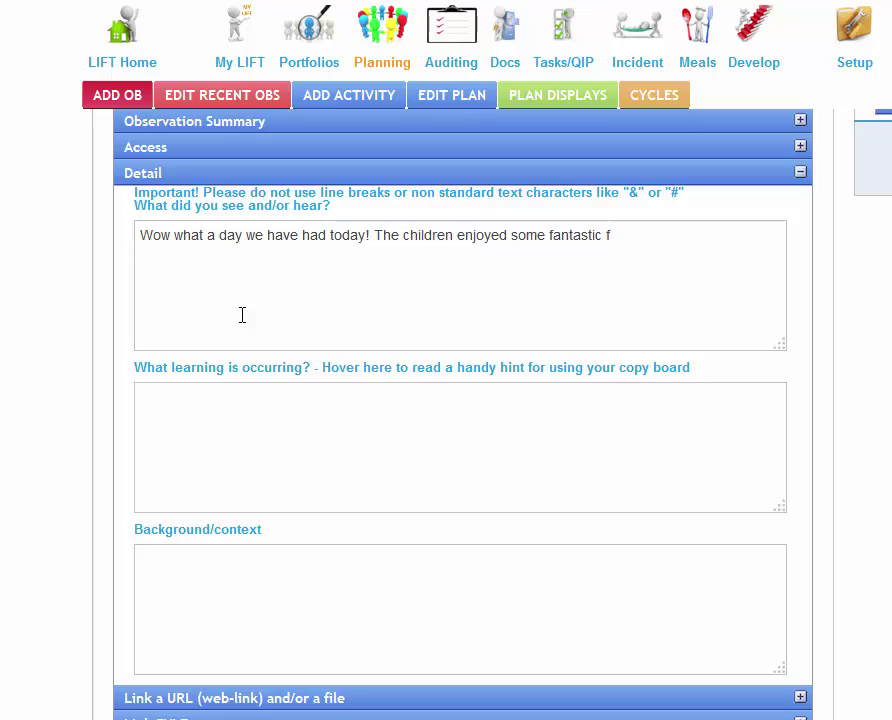
{"action": "key", "text": "BackSpace"}
{"action": "type", "text": "spring time a"}
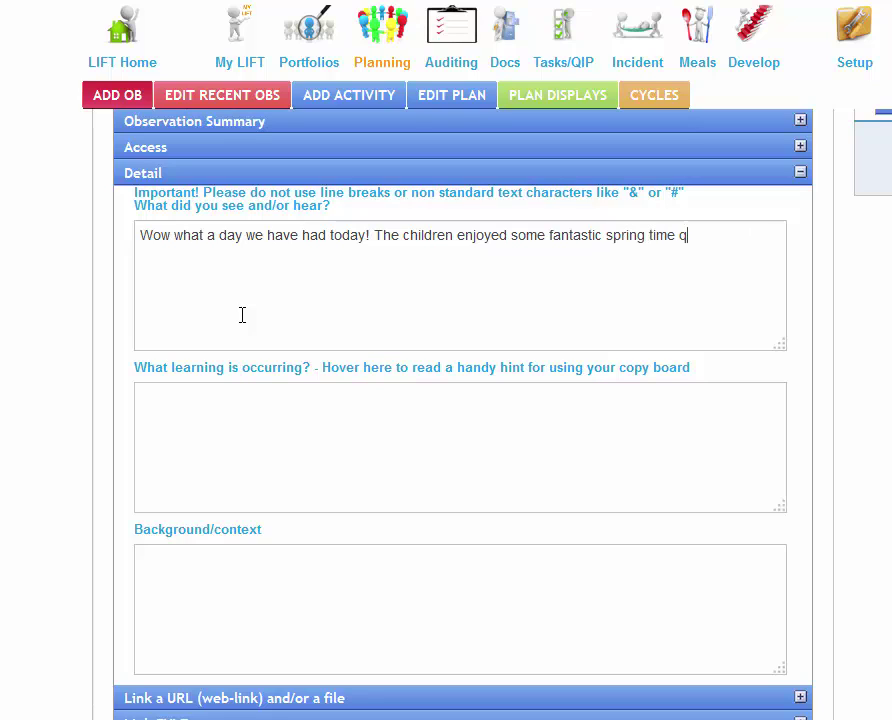
{"action": "type", "text": "rt and we en"}
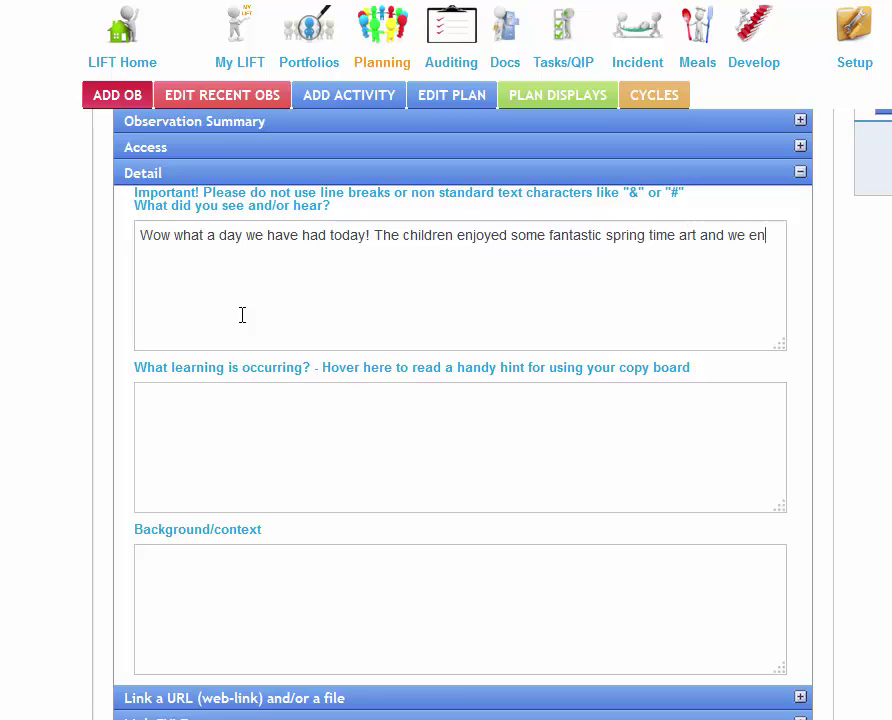
{"action": "type", "text": "joyed finally finishing our "}
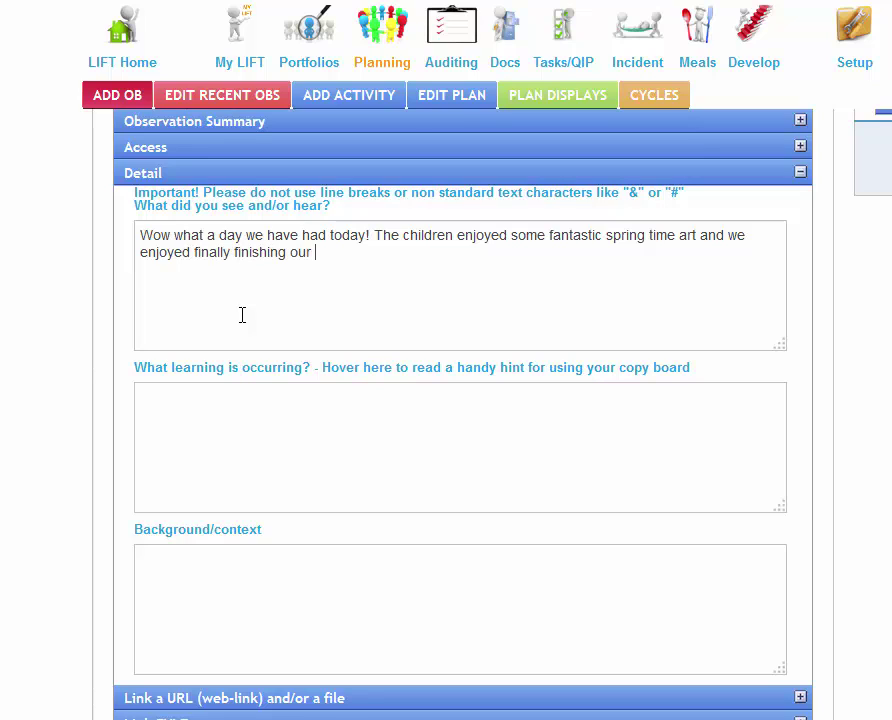
{"action": "type", "text": "rainbow hand"}
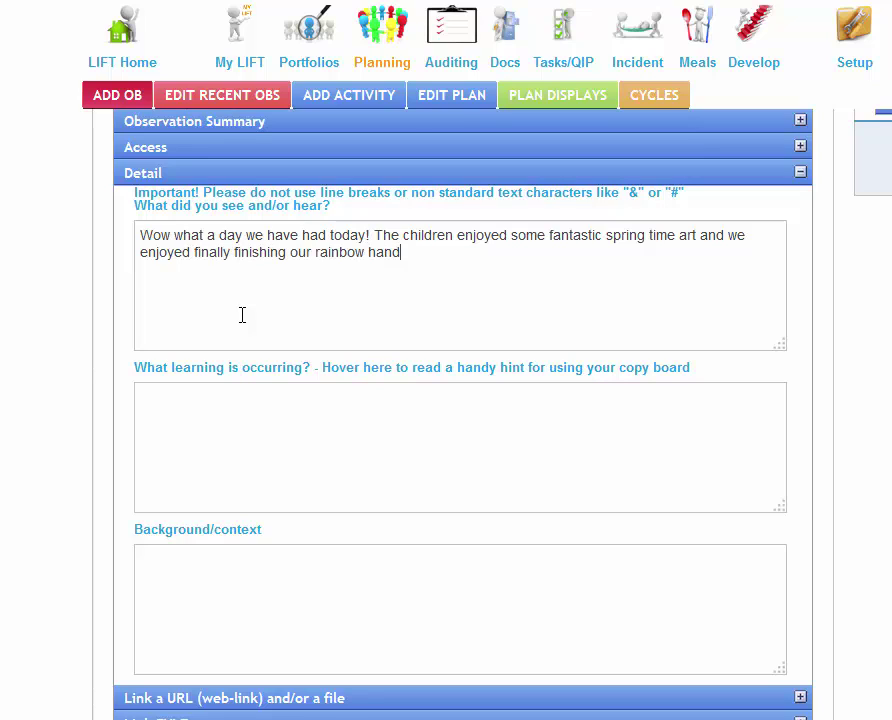
{"action": "type", "text": "s display today"}
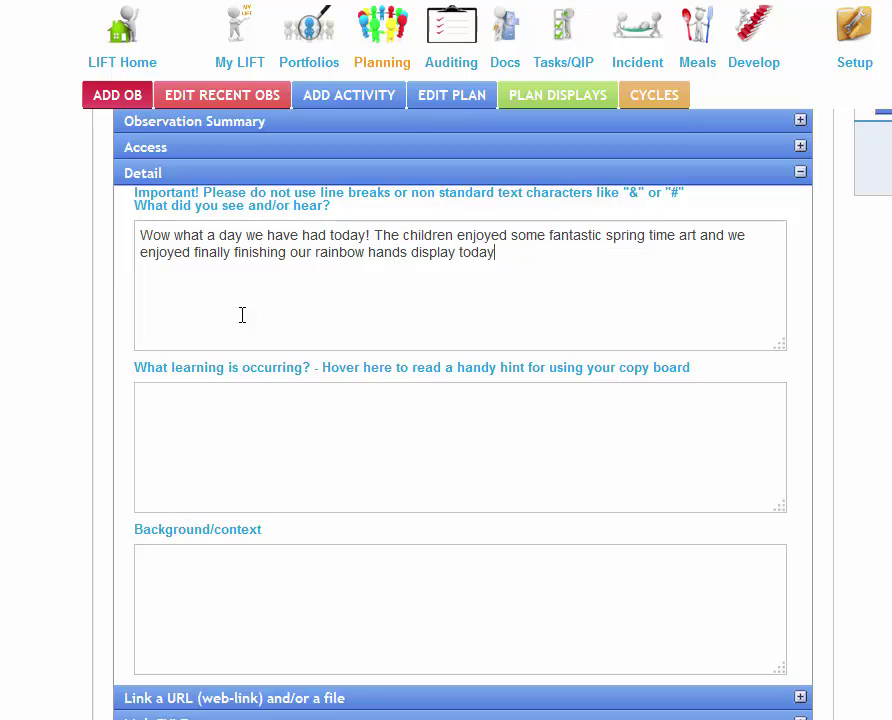
{"action": "key", "text": "BackSpace"}
{"action": "key", "text": "BackSpace"}
{"action": "key", "text": "BackSpace"}
{"action": "key", "text": "BackSpace"}
{"action": "key", "text": "BackSpace"}
{"action": "type", "text": "also. The open "}
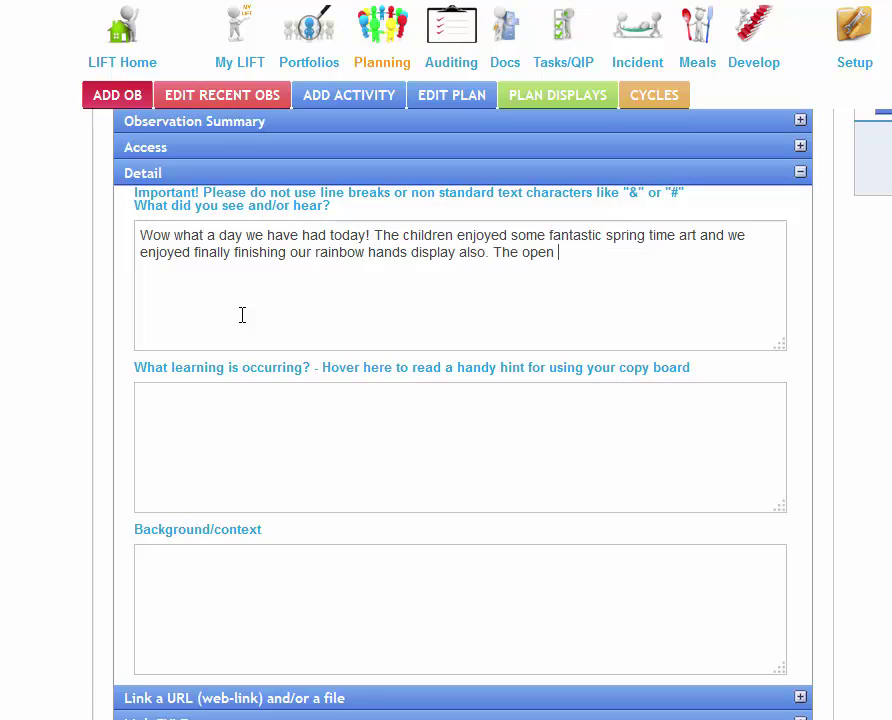
Write that the open "art experience was also a hit today as well, with many of the children choosing to do".
{"action": "type", "text": "art experience was also"}
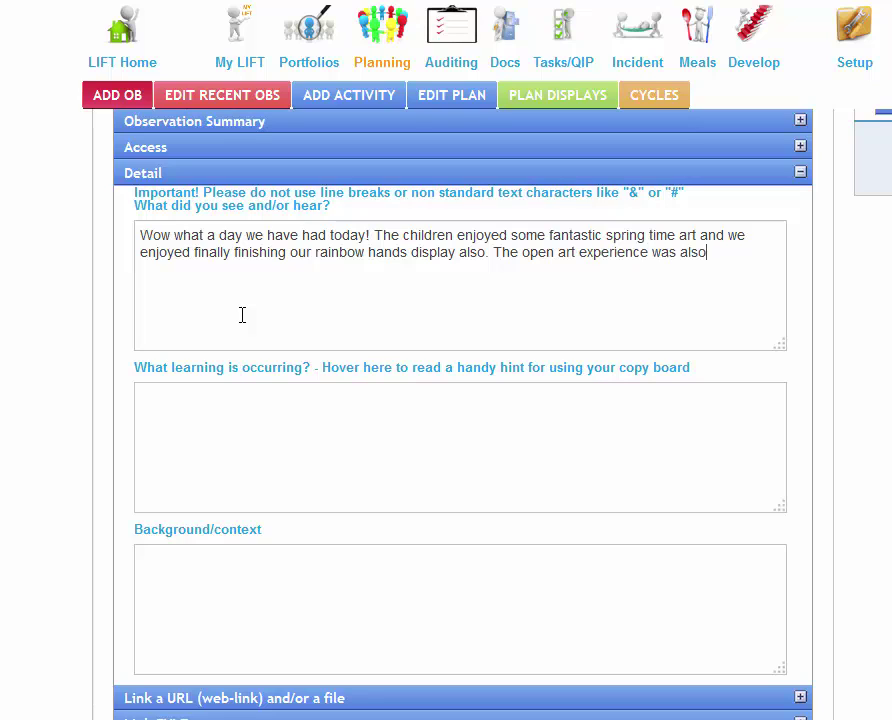
{"action": "type", "text": " a hit today as well, with "}
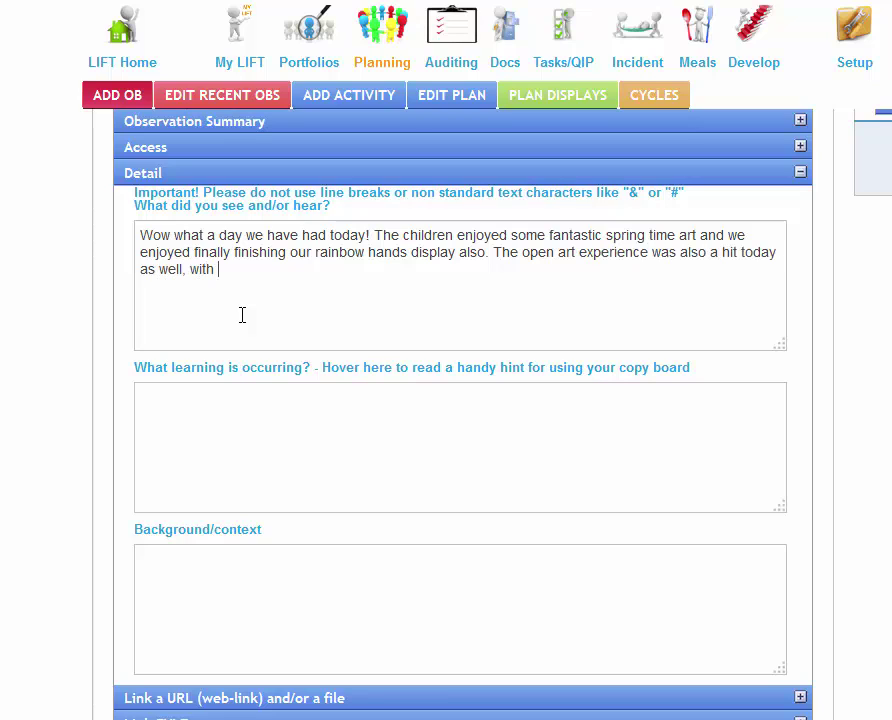
{"action": "type", "text": "many of the children "}
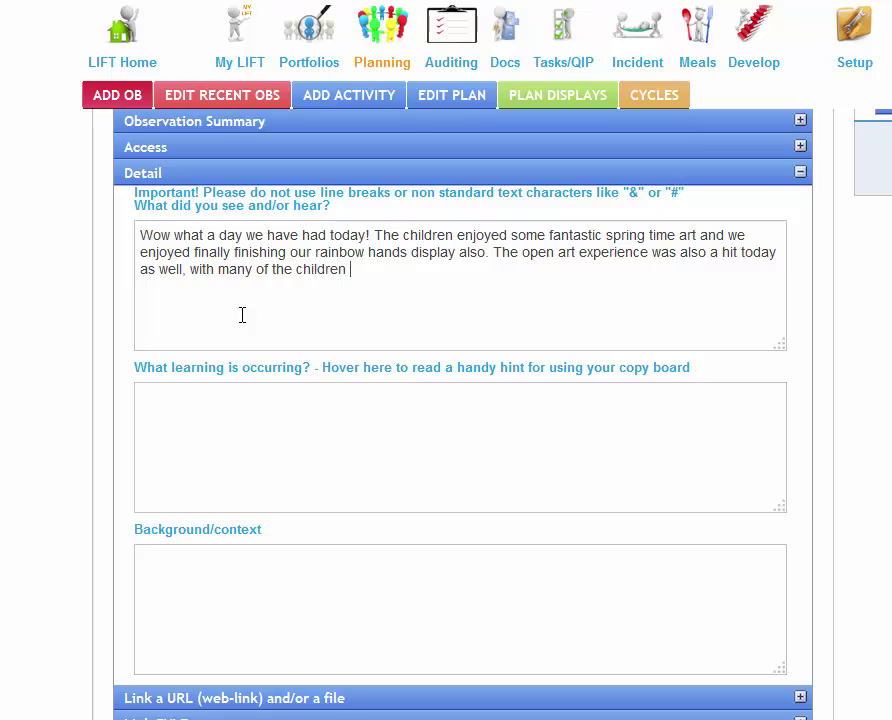
{"action": "type", "text": "choosing to do "}
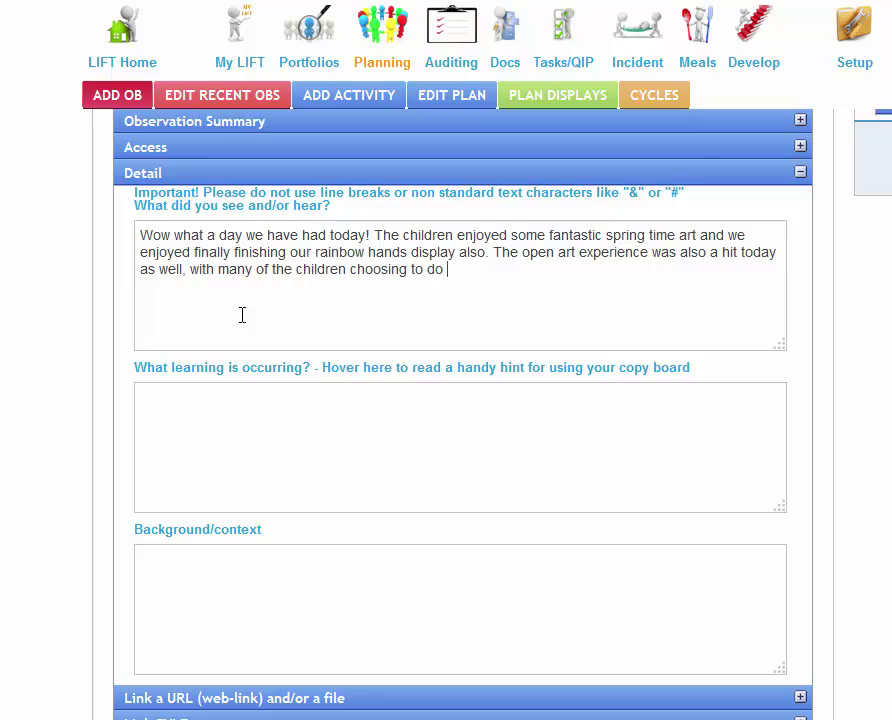
Complete the open art sentence with "some incredible an imaginative interpretation of our spring time story".
{"action": "type", "text": "some incredible and"}
{"action": "key", "text": "BackSpace"}
{"action": "type", "text": "im"}
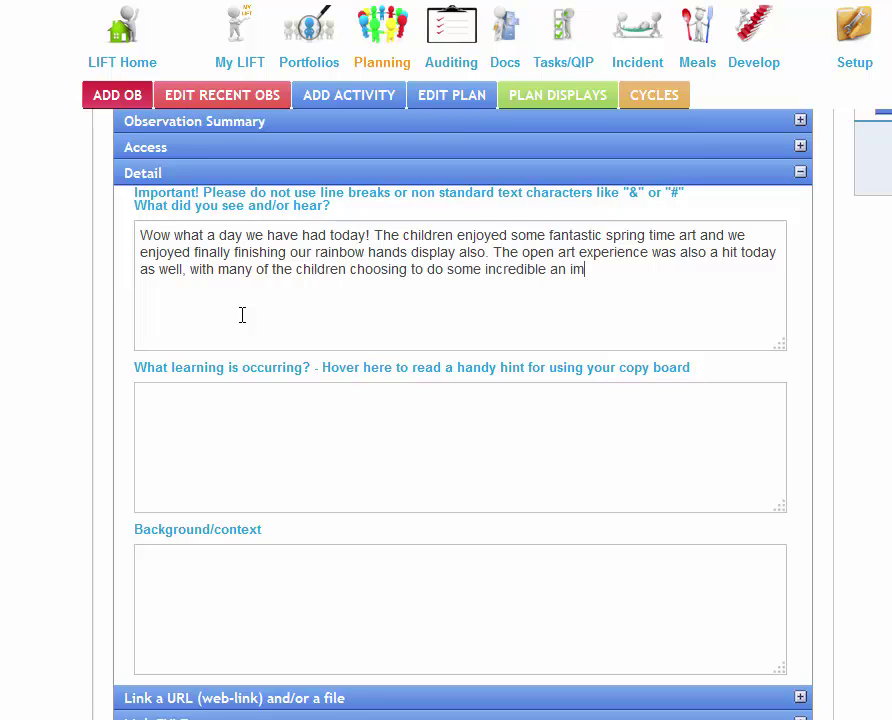
{"action": "type", "text": "aginative interpretation of"}
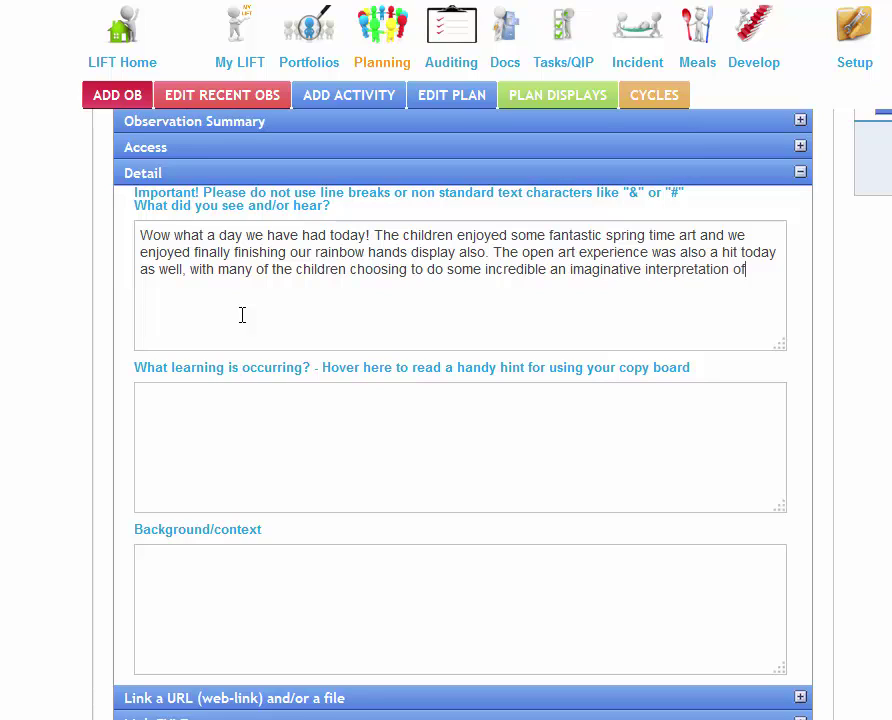
{"action": "type", "text": " our spring time story"}
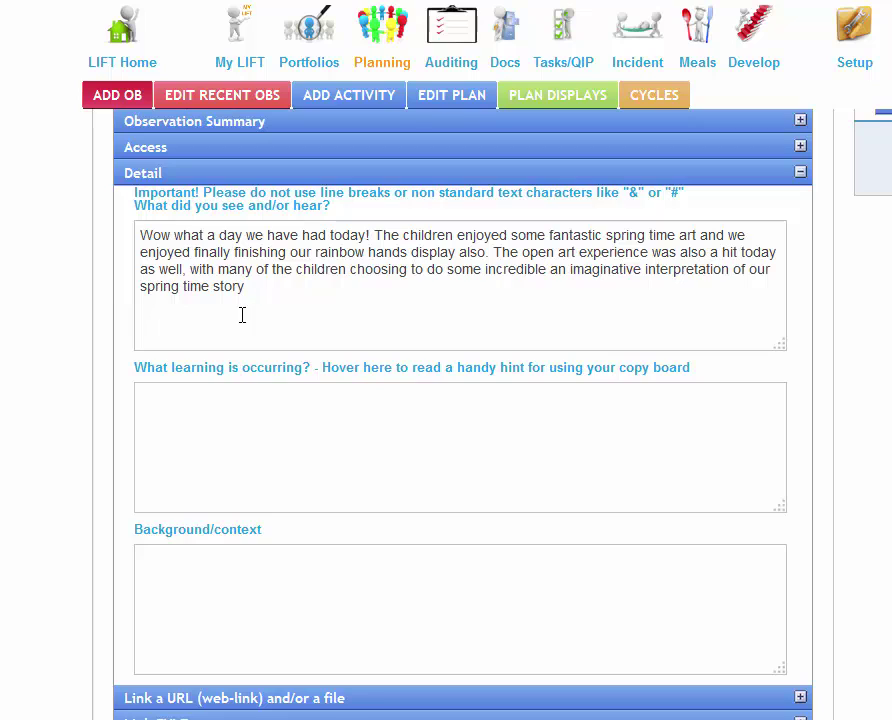
Add a sentence about particularly enjoying the story one child told two other children about the storm cloud.
{"action": "type", "text": ". I particularly enjoyed Jai's"}
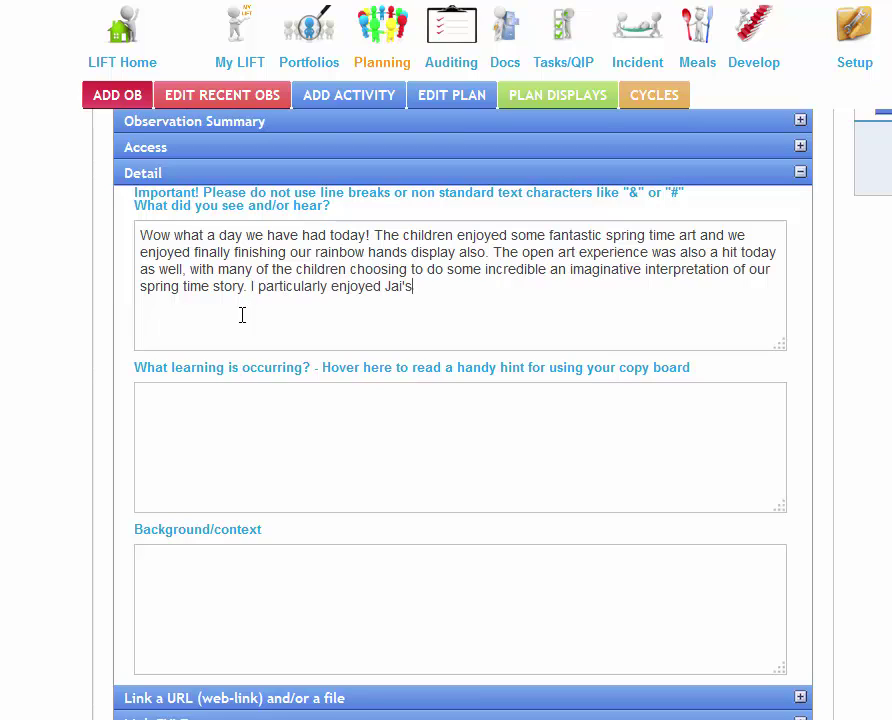
{"action": "type", "text": " story he told Scarlett and Madis"}
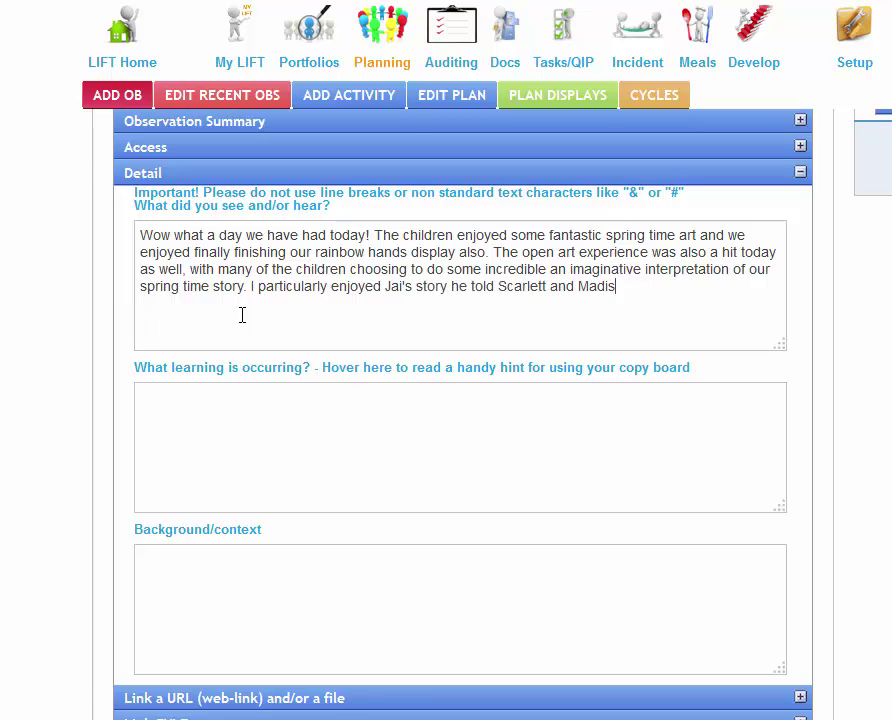
{"action": "type", "text": "on about the storm cloud"}
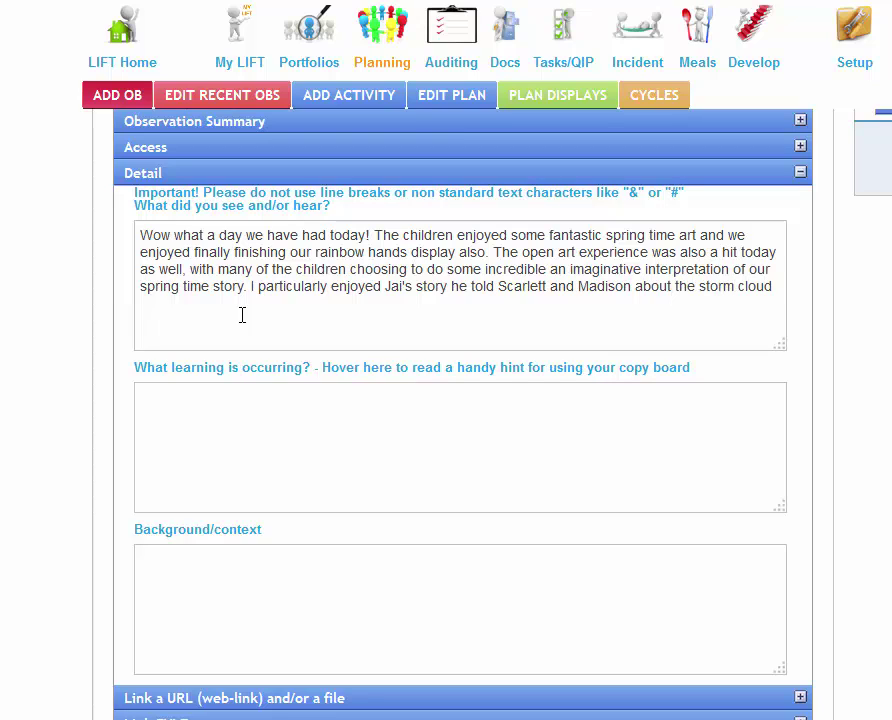
{"action": "type", "text": "! The children"}
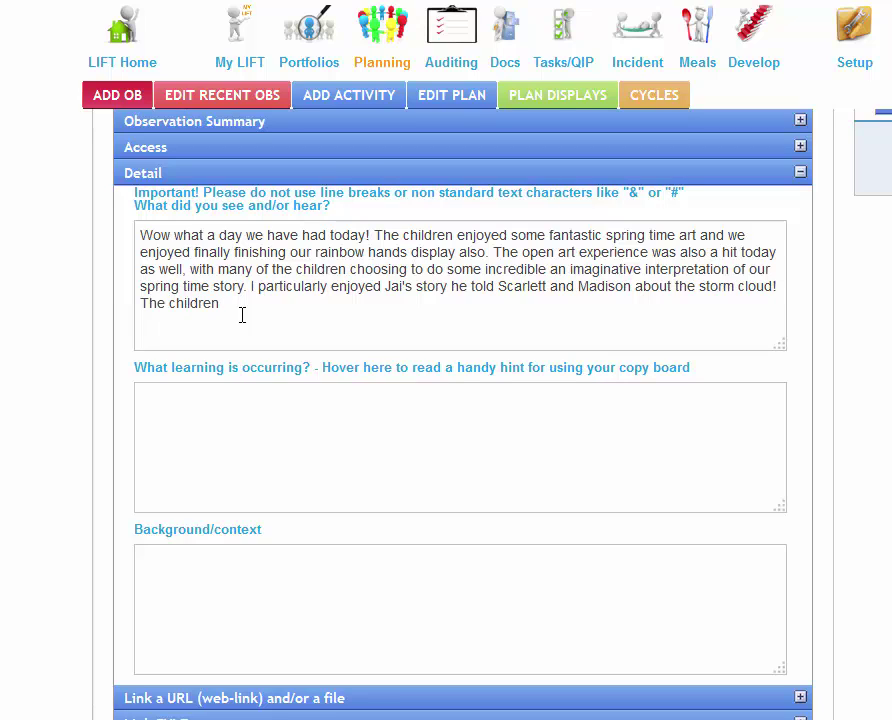
Write that the children "amazed me by sitting together and listening quietly while" the storytelling child "narrated his artwork.".
{"action": "type", "text": " amazed me by sitting together and listening "}
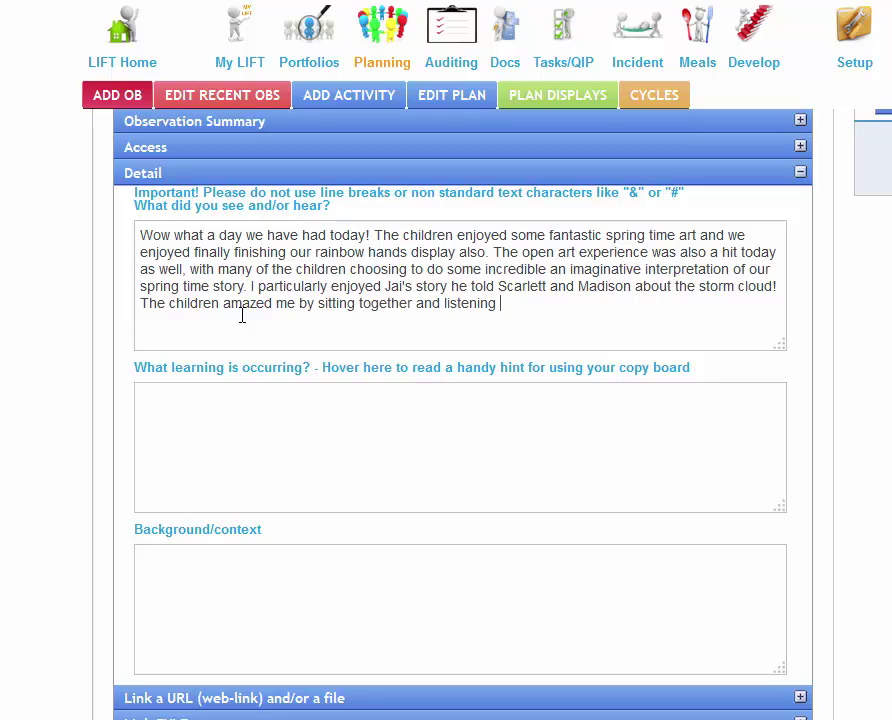
{"action": "type", "text": "quietly while "}
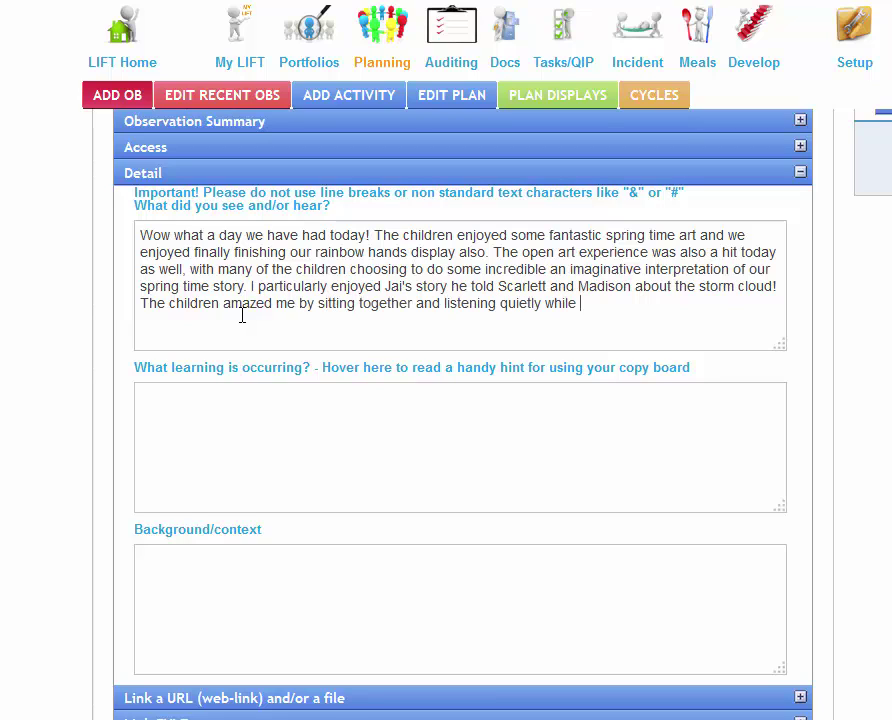
{"action": "type", "text": "Jai narrated hi"}
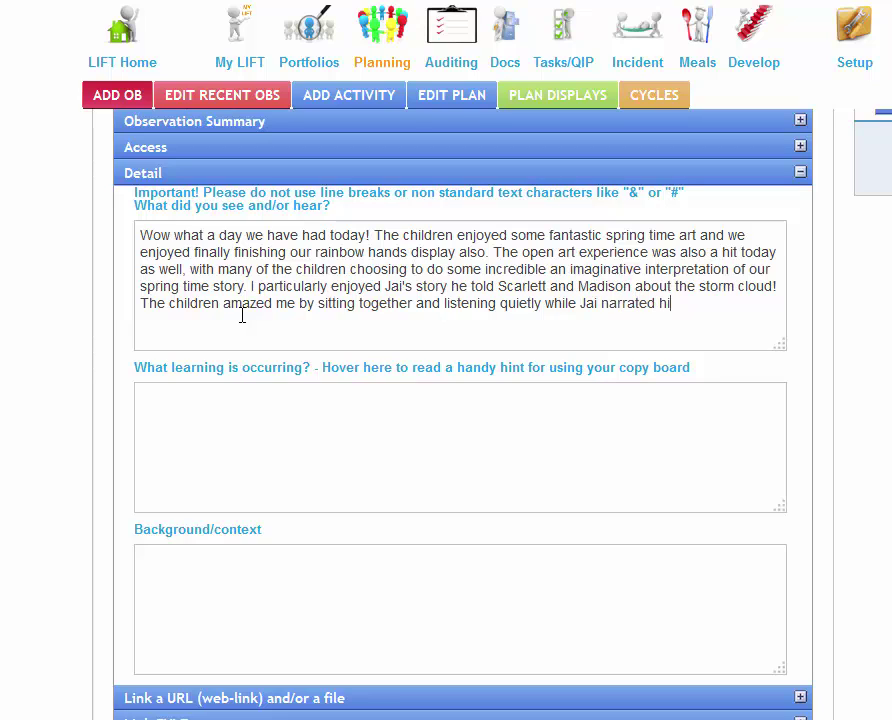
{"action": "type", "text": "s artwaork. I think this "}
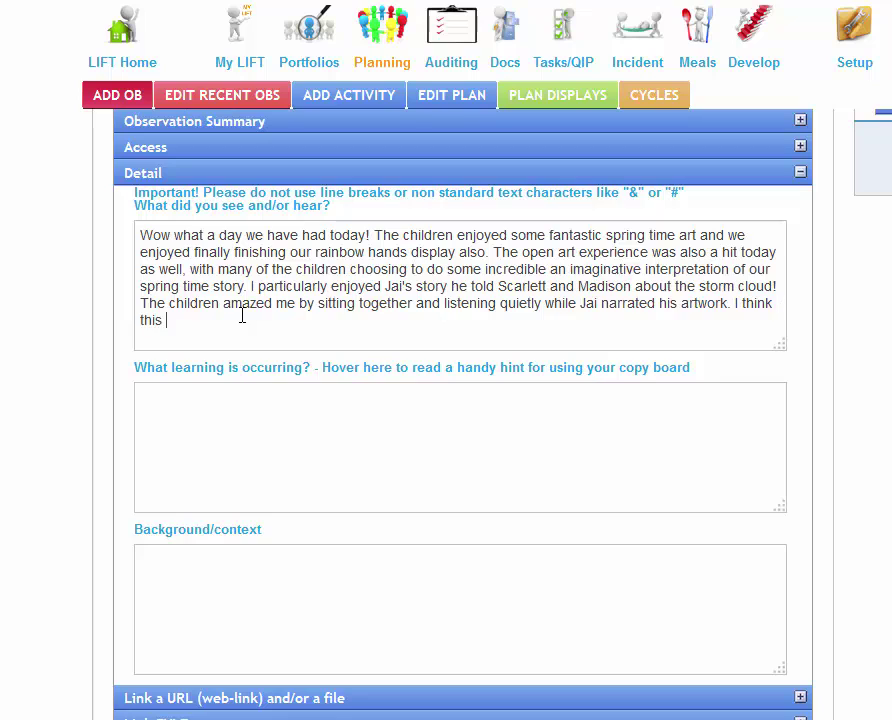
End the "What did you see and/or hear?" text by saying this "is something we will continue to encourage over the coming weeks.".
{"action": "type", "text": "is something we will continue to encourag of"}
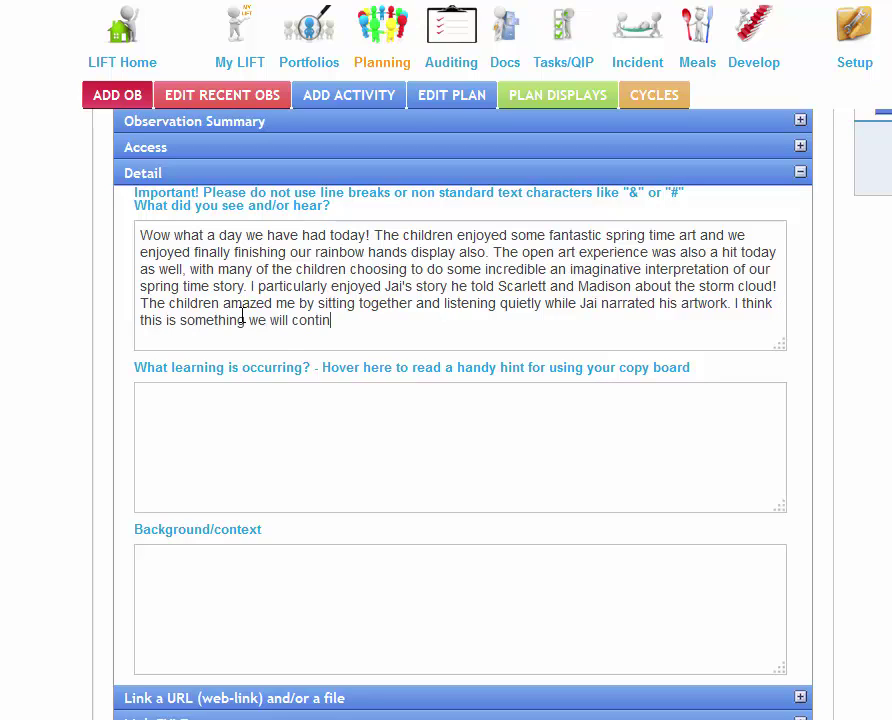
{"action": "key", "text": "BackSpace"}
{"action": "key", "text": "BackSpace"}
{"action": "type", "text": "ver the "}
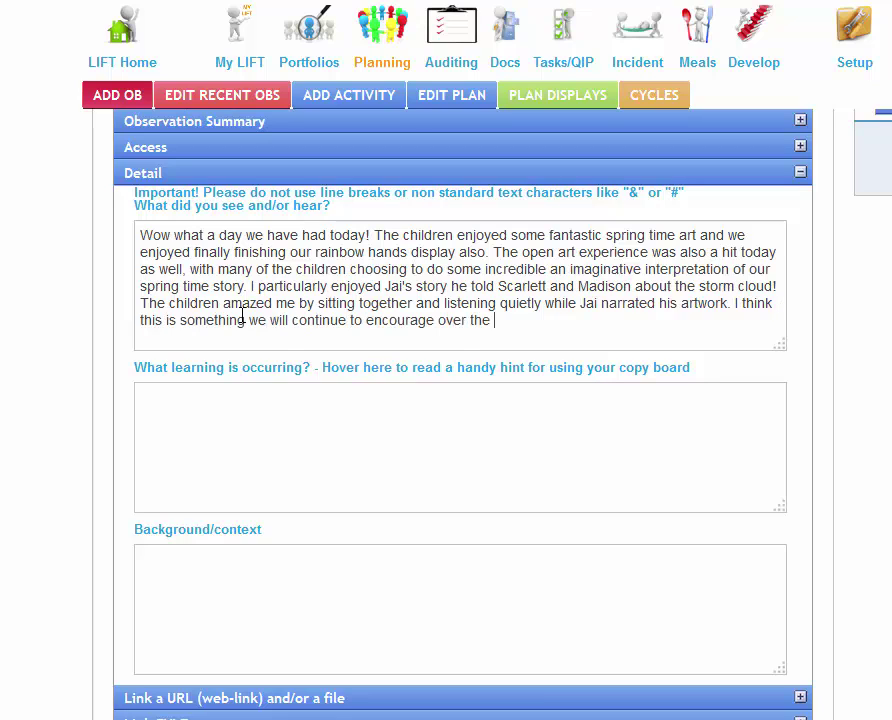
{"action": "type", "text": "coming weeks."}
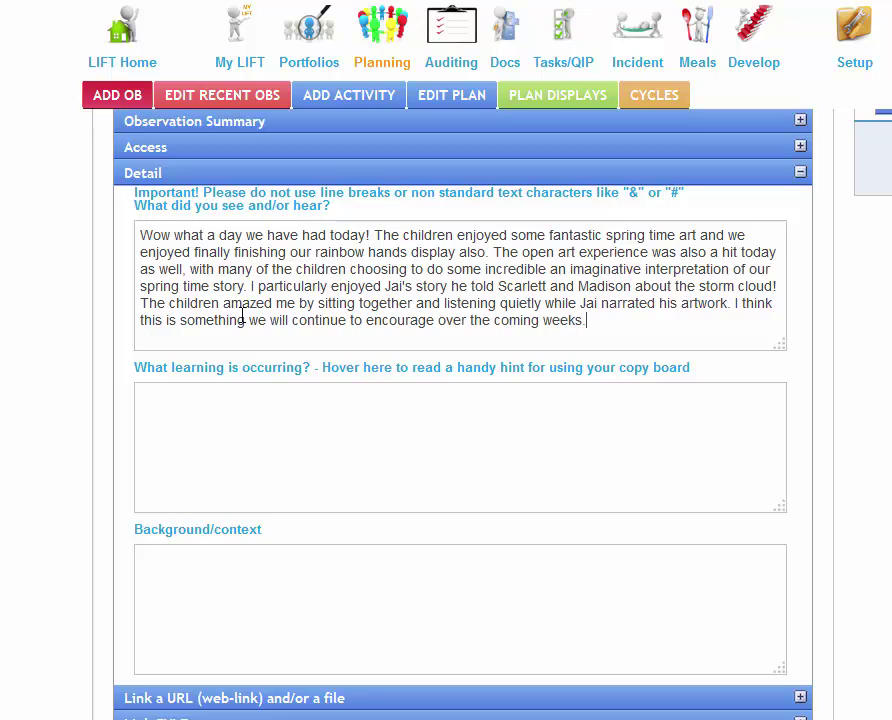
Begin the "What learning is occurring?" text with "The children are learning to express".
{"action": "left_click", "coordinate": [212, 394]}
{"action": "type", "text": "The childr"}
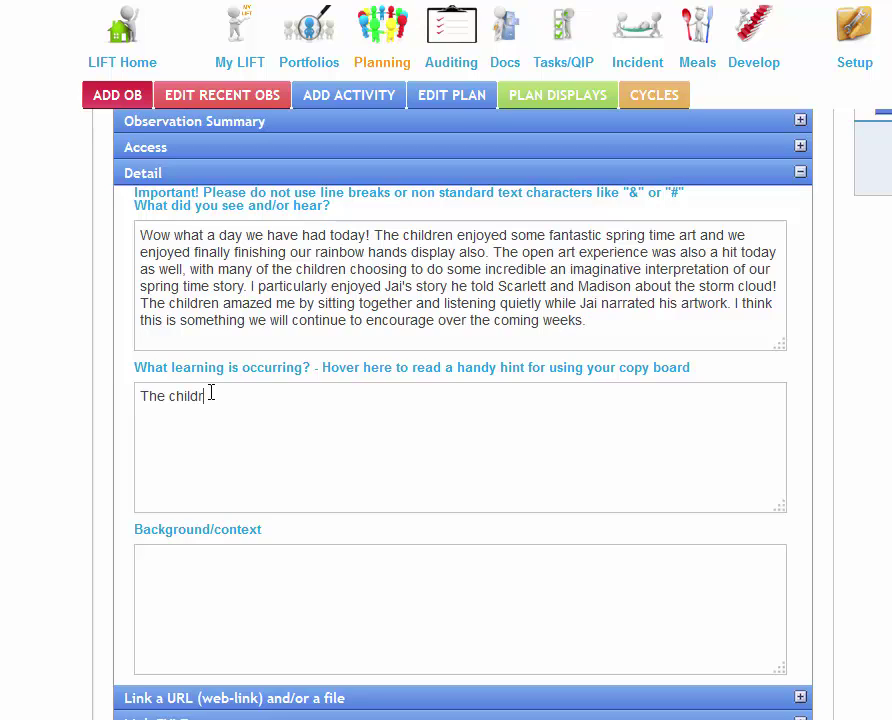
{"action": "type", "text": "en are learning to express"}
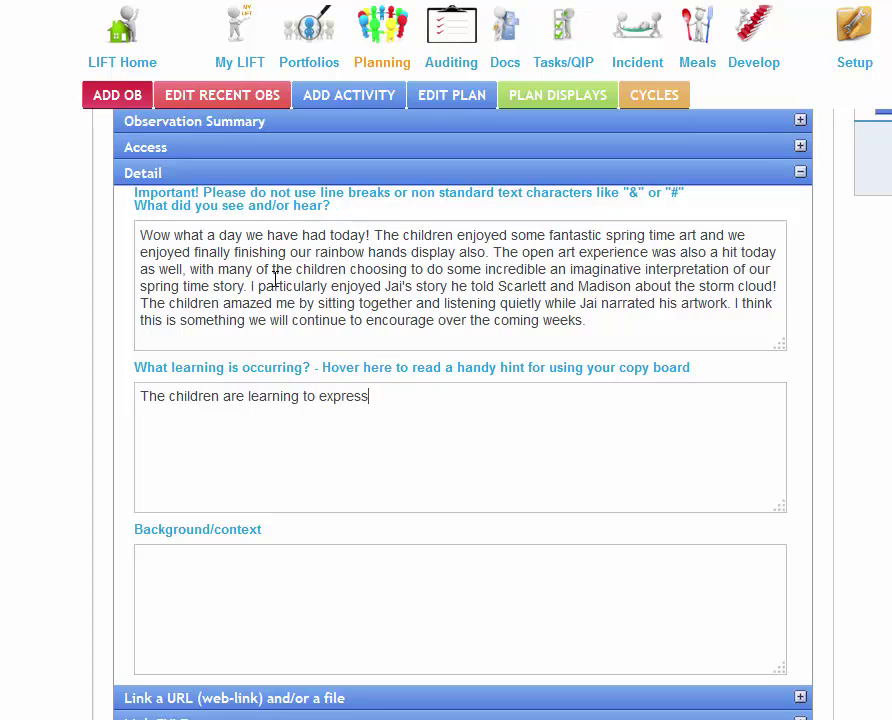
Insert "Whilst the children are learning about key concepts, such as springtime and weather," before the learning sentence and make its opening "The" lowercase.
{"action": "key", "text": "Home"}
{"action": "type", "text": "Whilst the child"}
{"action": "type", "text": "ren are learning about key con"}
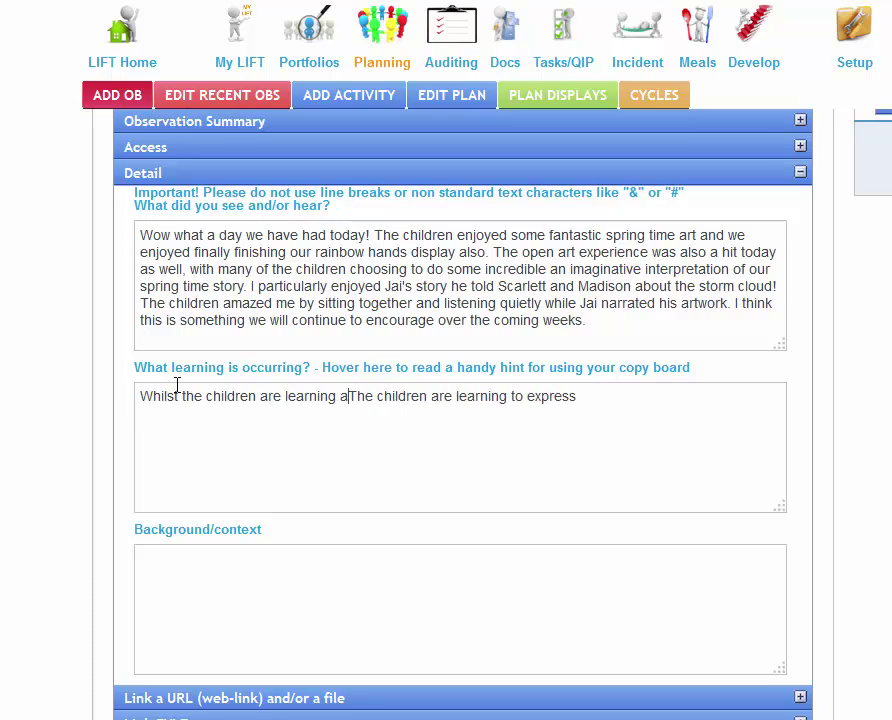
{"action": "type", "text": "cepts, such as springtim"}
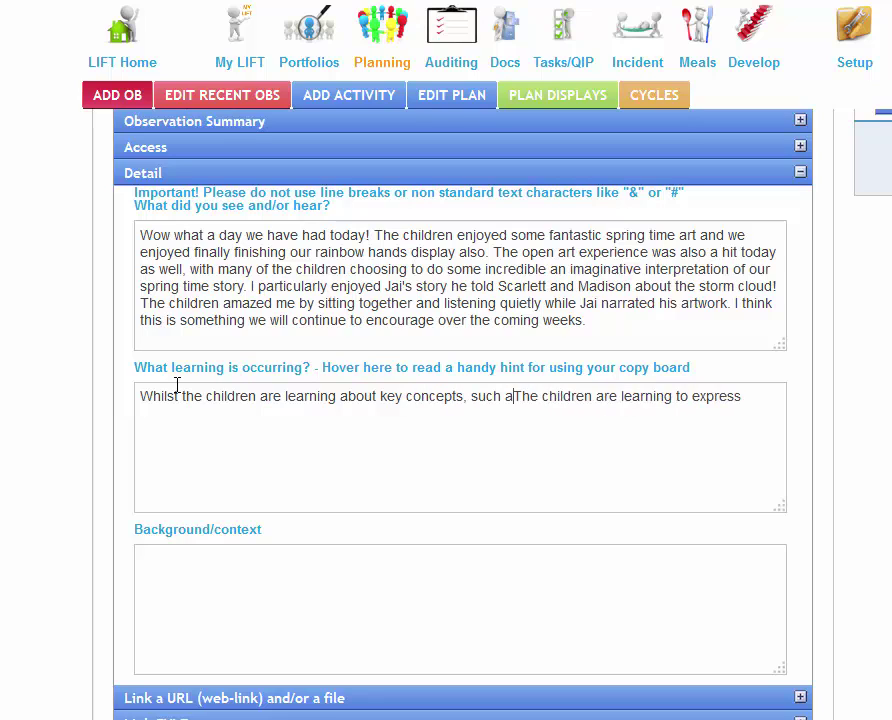
{"action": "type", "text": "e and weather,"}
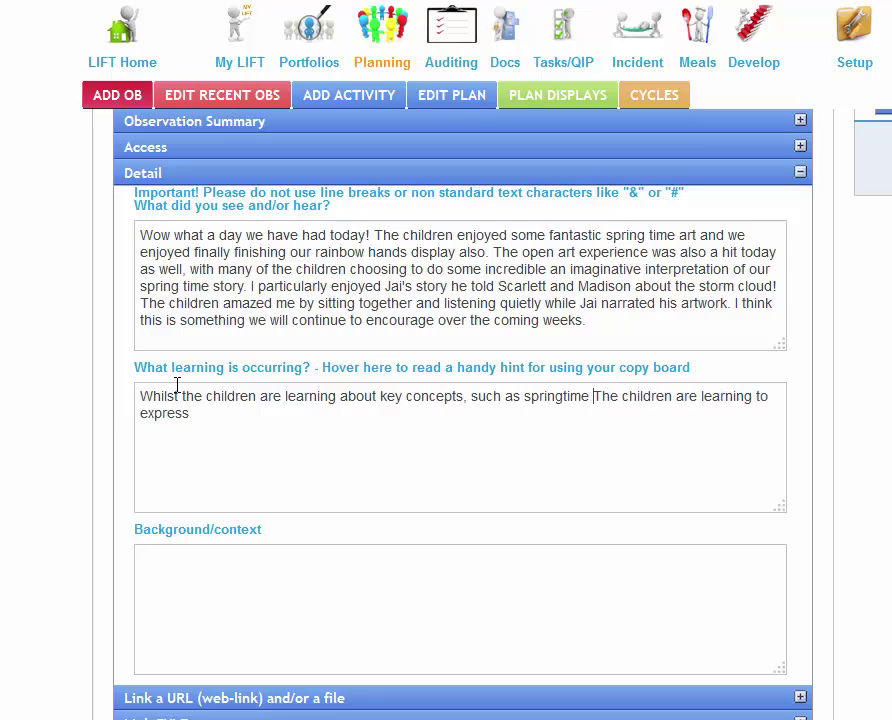
{"action": "key", "text": "Delete"}
{"action": "type", "text": "ther, t"}
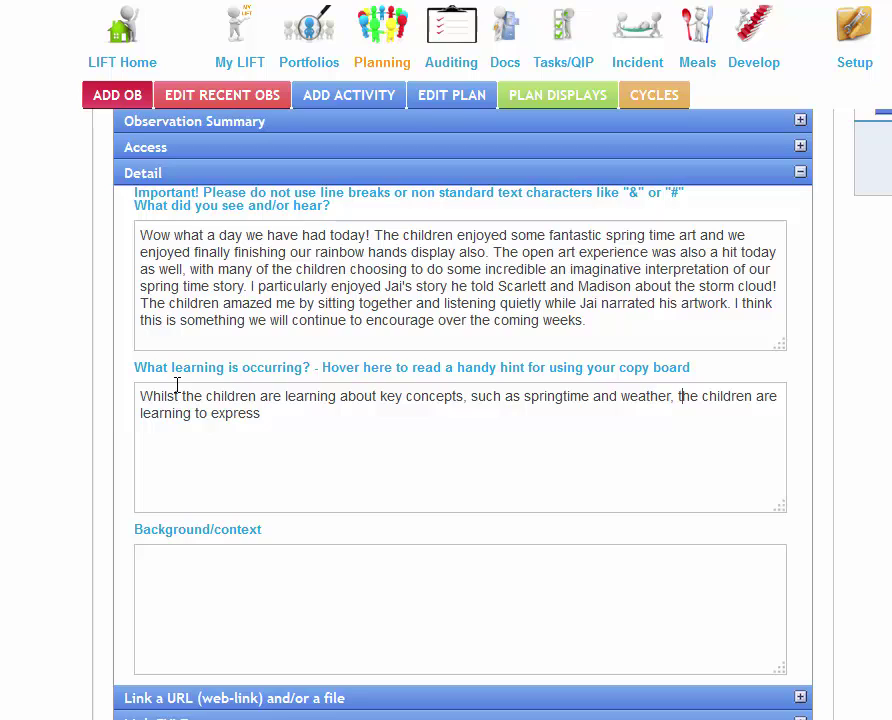
Insert "also" before "learning to express" and complete the sentence with "their imagination through a variety of artistic expressions.".
{"action": "left_click", "coordinate": [778, 398]}
{"action": "type", "text": "also"}
{"action": "left_click", "coordinate": [346, 416]}
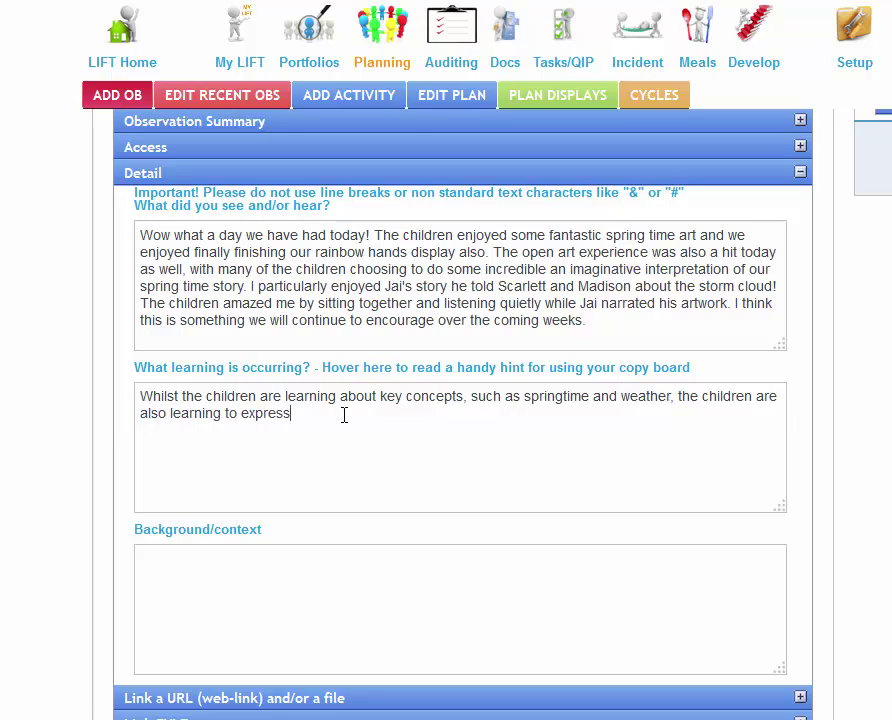
{"action": "type", "text": "their imagination through"}
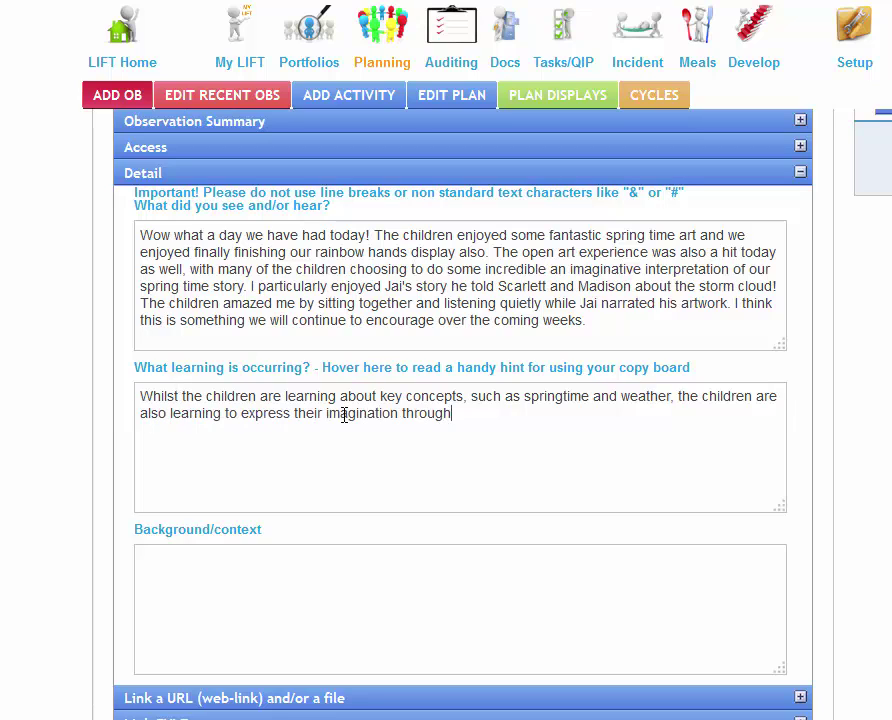
{"action": "type", "text": " a variety of artis"}
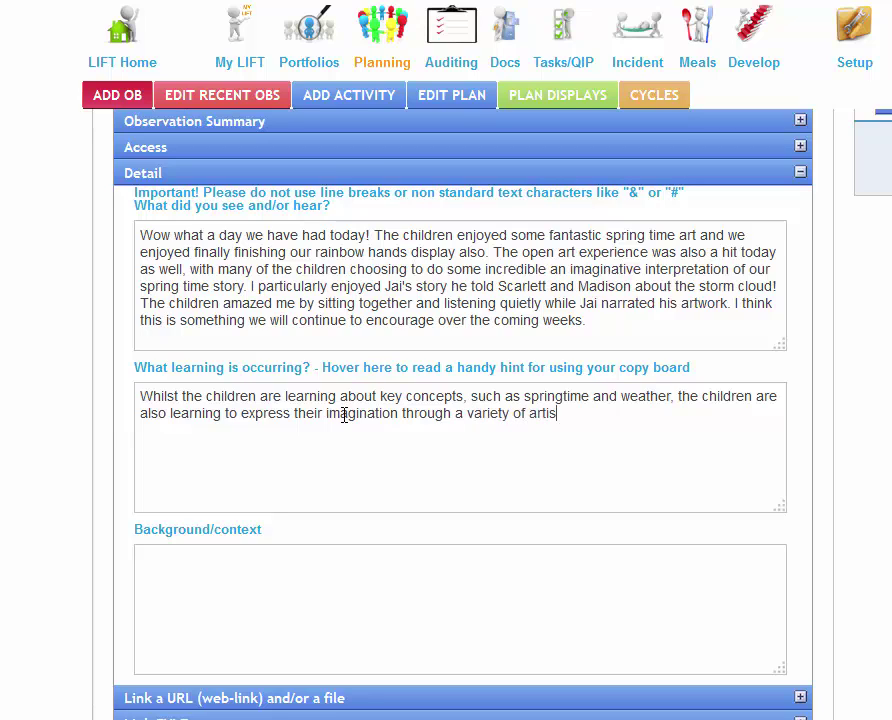
{"action": "type", "text": "tic expressions."}
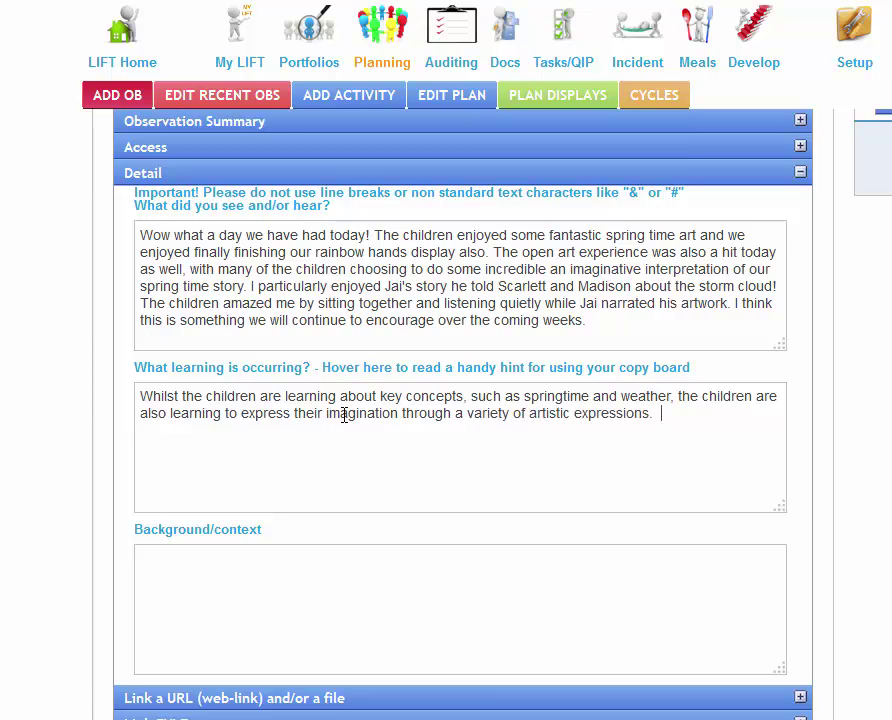
Add a second learning sentence beginning "Children are also learning the importance of sharing stories and being respectful".
{"action": "type", "text": "ren are "}
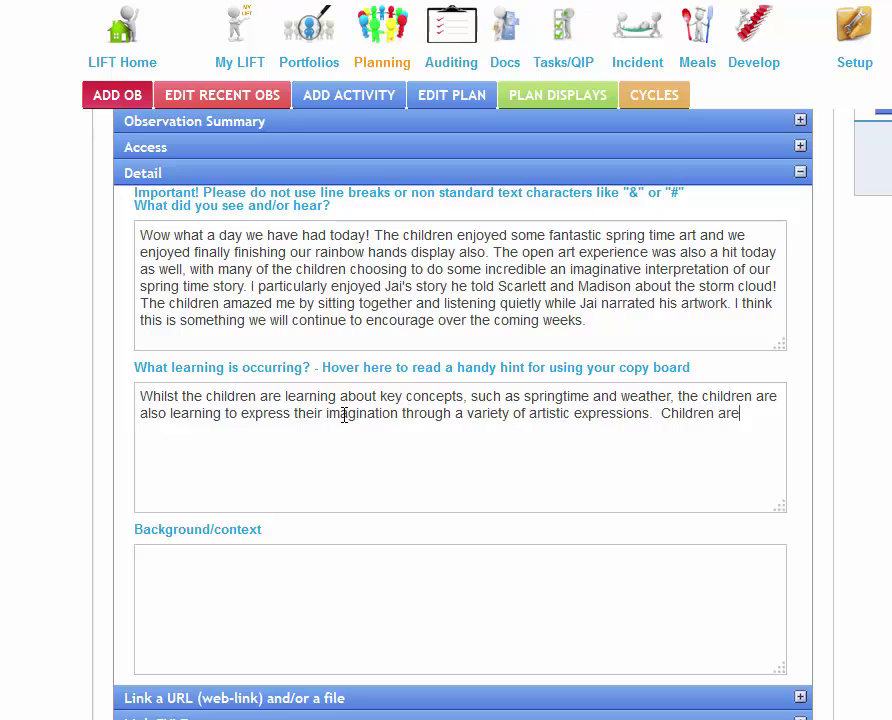
{"action": "type", "text": "also learning the importance of "}
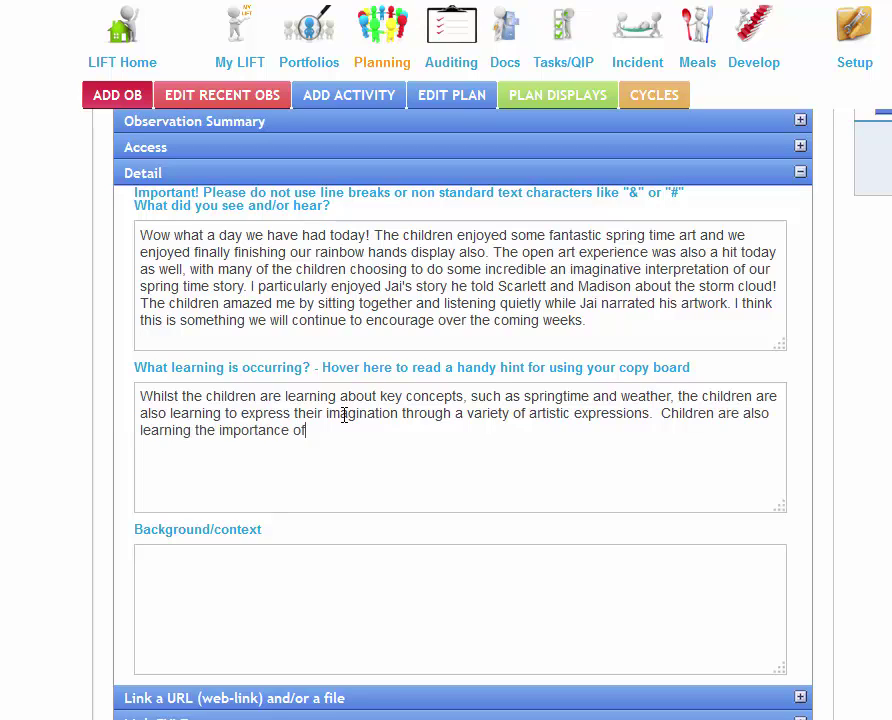
{"action": "type", "text": "sharing stories and "}
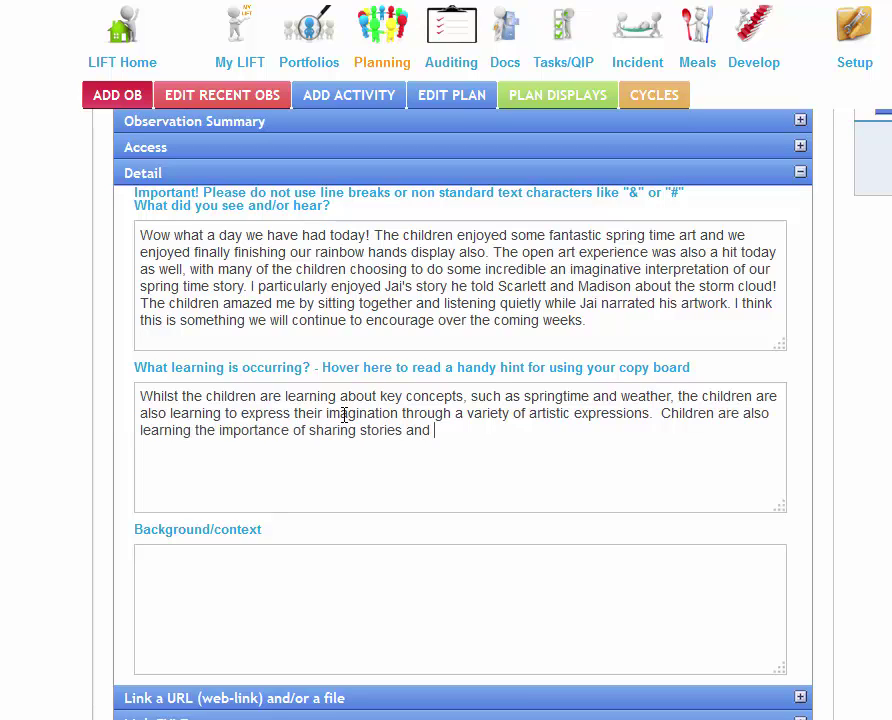
{"action": "type", "text": "being respectf"}
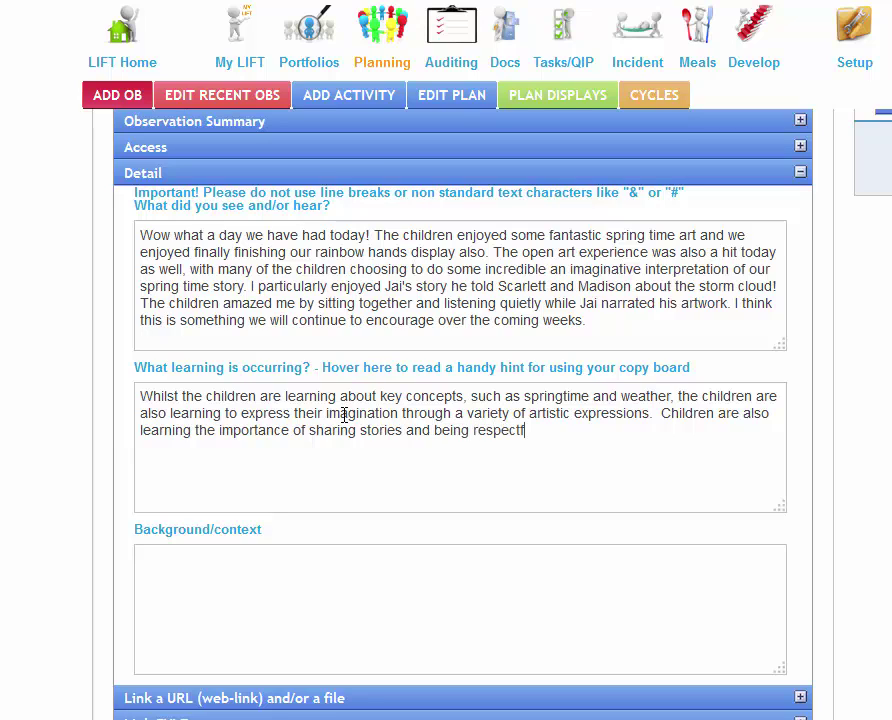
Finish the second learning sentence with "of one another by sitting quietly and taking time to listen to one another".
{"action": "type", "text": "ul of one another by sitting qui"}
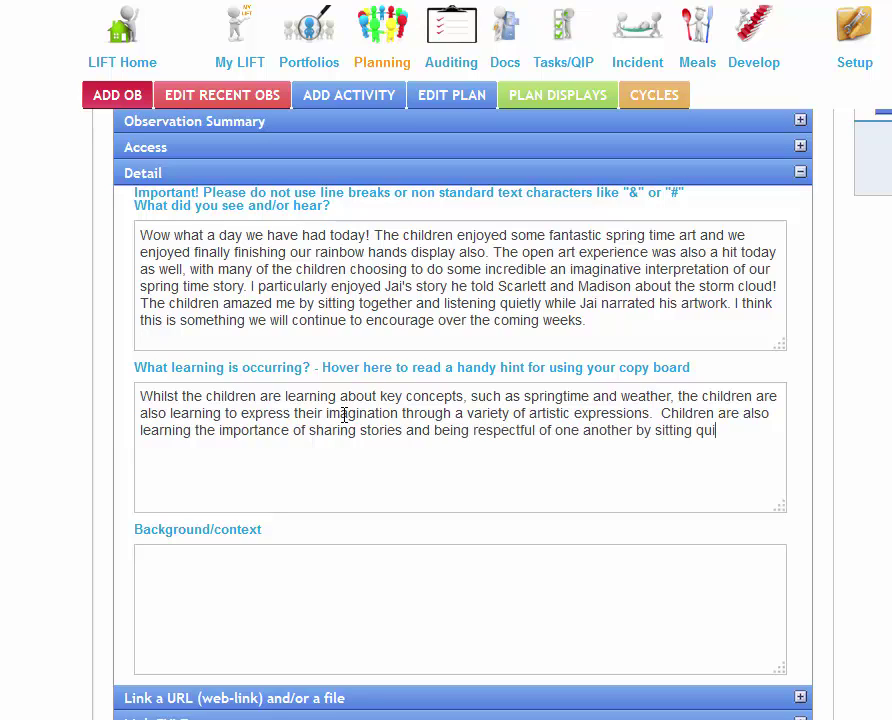
{"action": "type", "text": "etly and taking time to listen "}
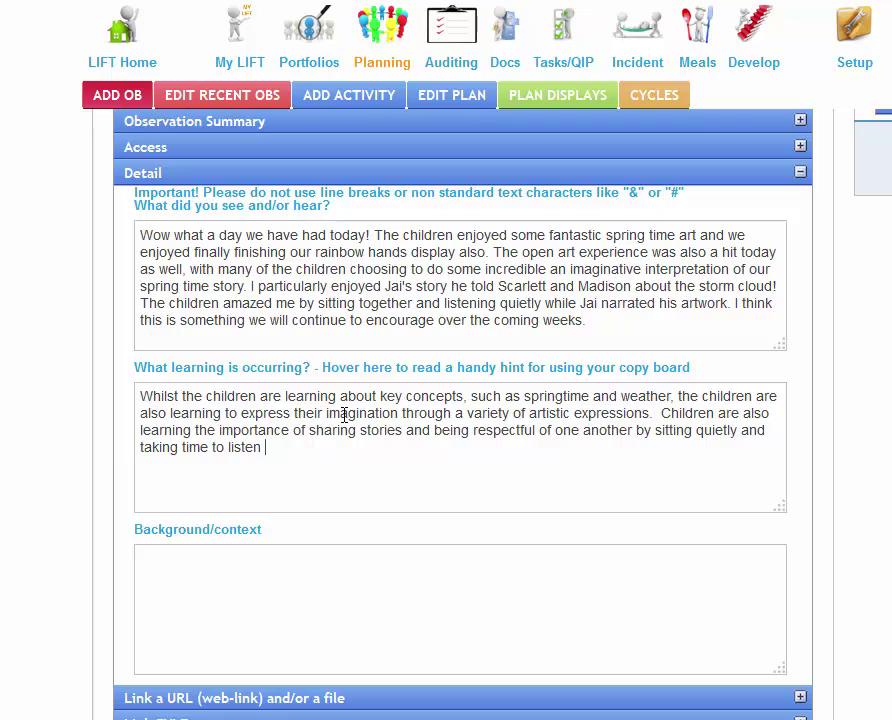
{"action": "type", "text": "to one another"}
{"action": "key", "text": "BackSpace"}
{"action": "key", "text": "BackSpace"}
{"action": "key", "text": "BackSpace"}
{"action": "type", "text": "ther"}
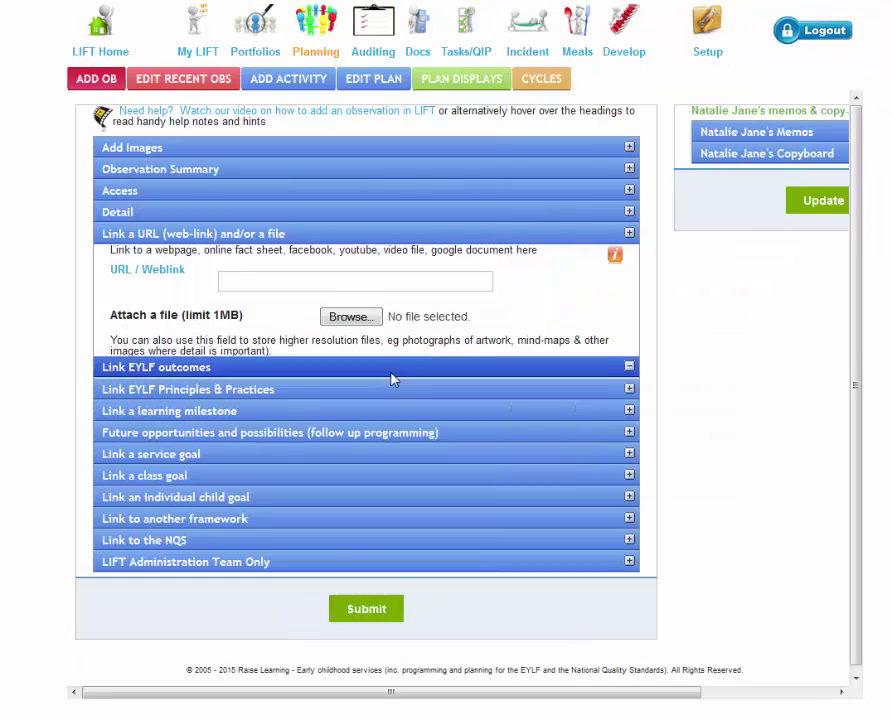
Link Outcome 1 as the primary EYLF outcome, with evidence 1.4 on interacting with care, empathy and respect, and status Exploring.
{"action": "left_click", "coordinate": [393, 370]}
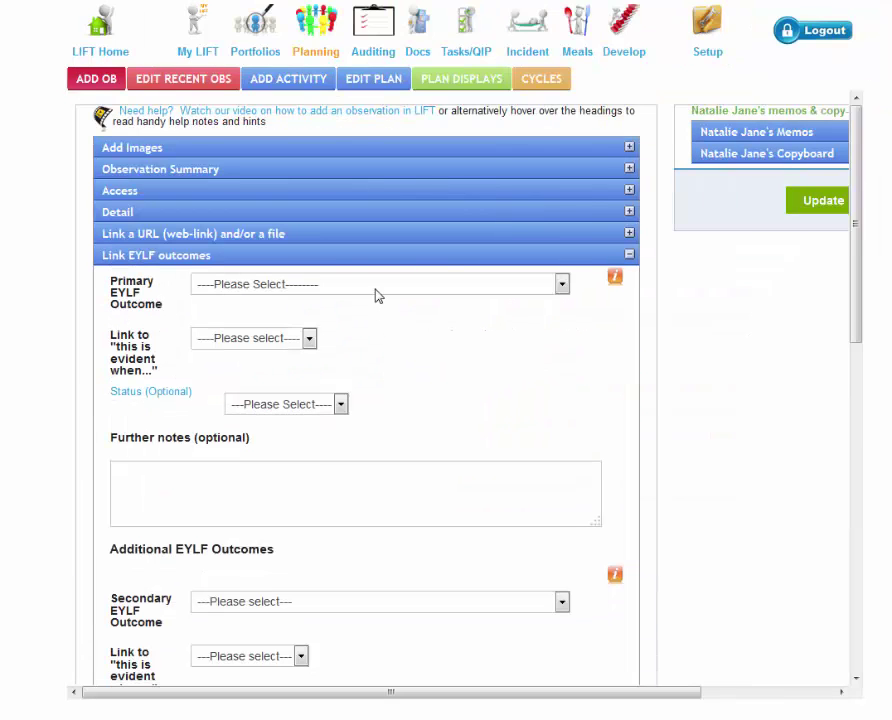
{"action": "left_click", "coordinate": [378, 288]}
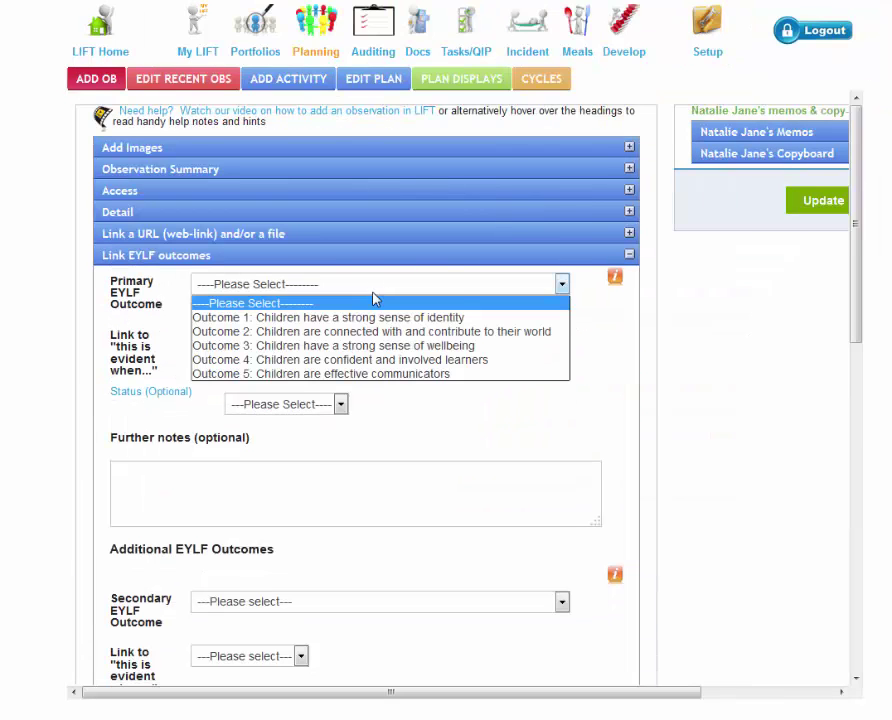
{"action": "left_click", "coordinate": [368, 317]}
{"action": "left_click", "coordinate": [308, 340]}
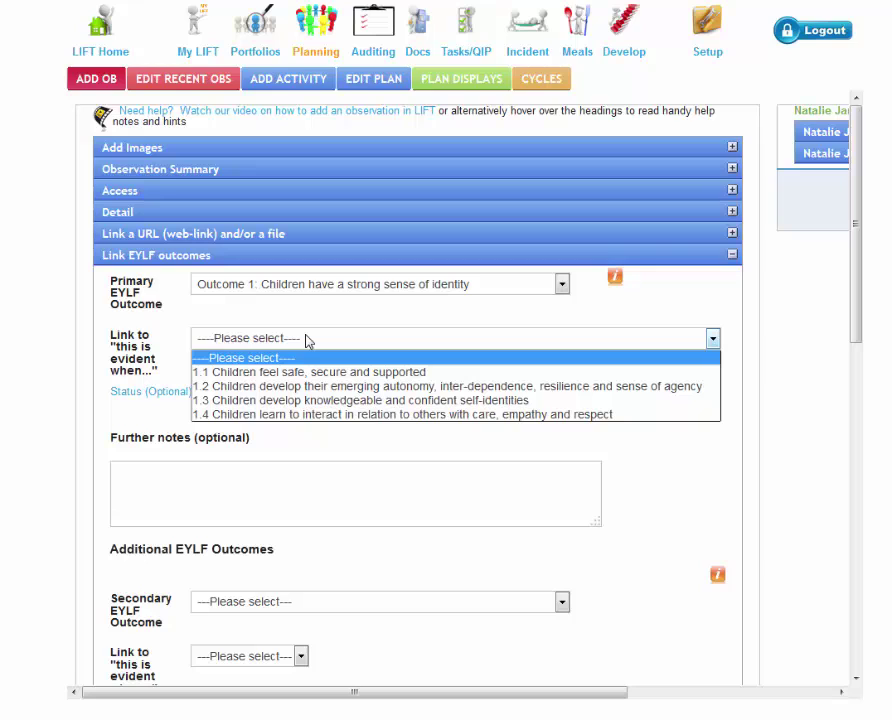
{"action": "left_click", "coordinate": [308, 414]}
{"action": "left_click", "coordinate": [311, 406]}
{"action": "left_click", "coordinate": [283, 467]}
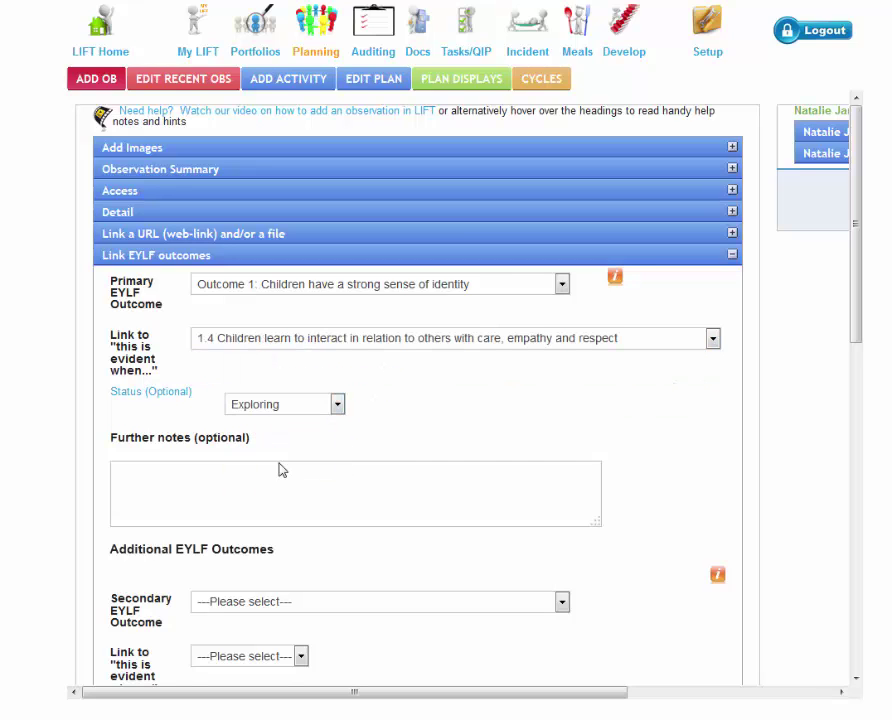
Link Outcome 2 as the secondary EYLF outcome, with evidence 2.1 on belonging to groups and communities, and status Exploring.
{"action": "scroll", "coordinate": [279, 462], "scroll_direction": "down", "scroll_amount": 2}
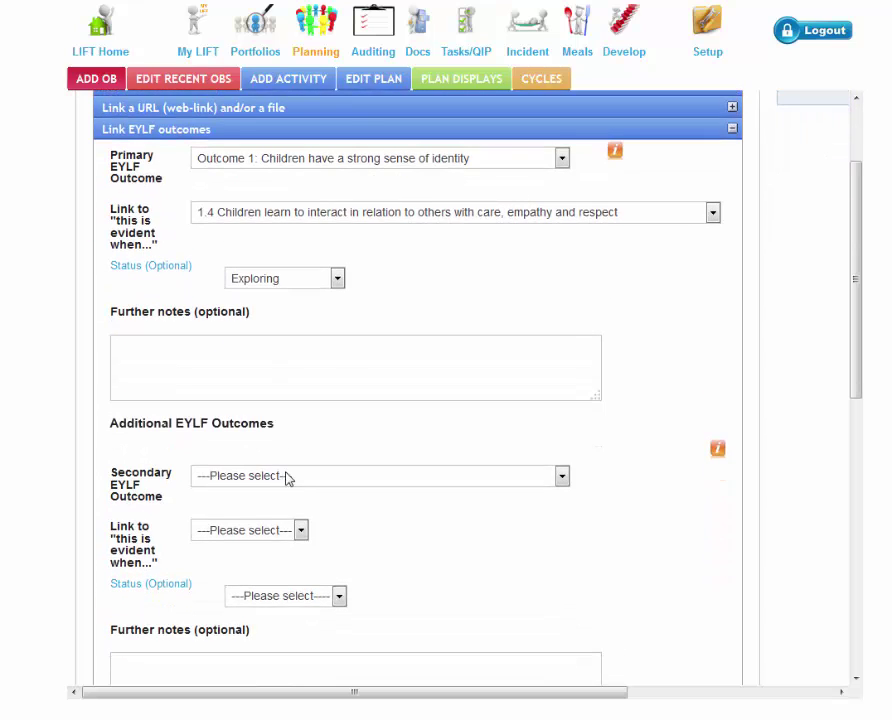
{"action": "left_click", "coordinate": [289, 479]}
{"action": "left_click", "coordinate": [294, 523]}
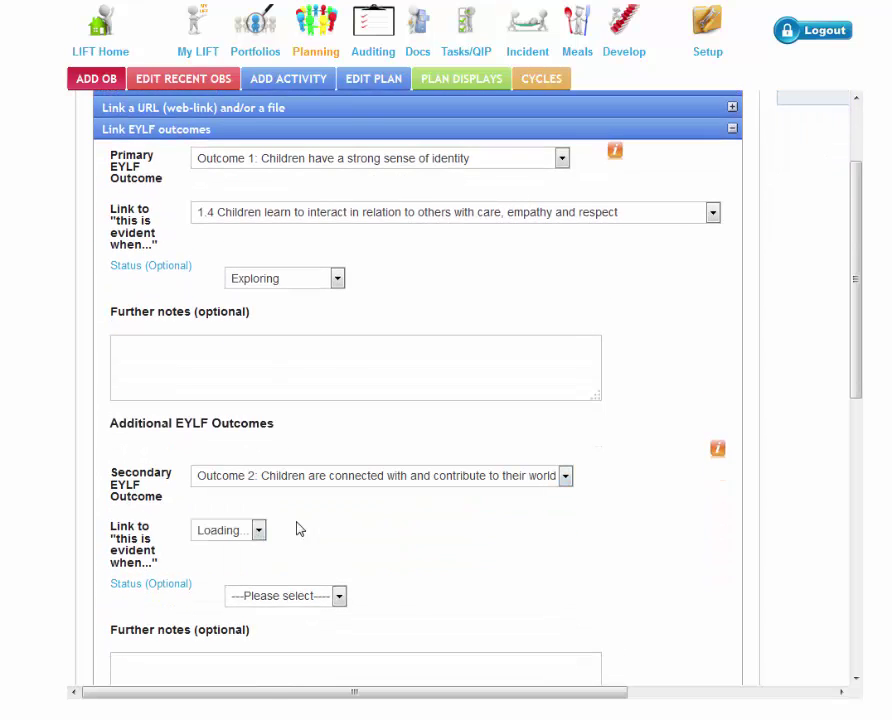
{"action": "left_click", "coordinate": [297, 531]}
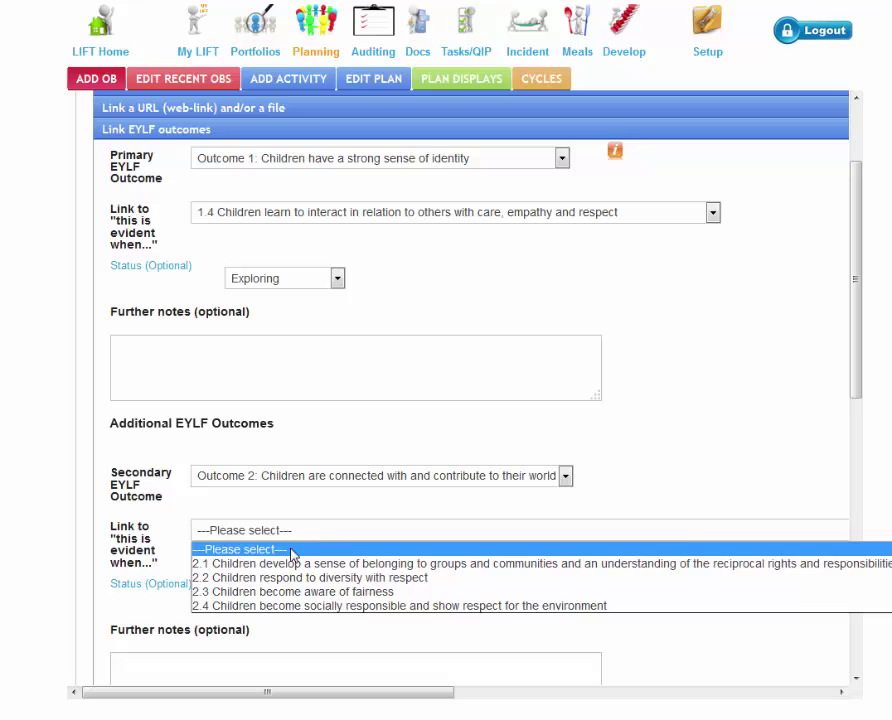
{"action": "left_click", "coordinate": [297, 564]}
{"action": "scroll", "coordinate": [284, 598], "scroll_direction": "down", "scroll_amount": 5}
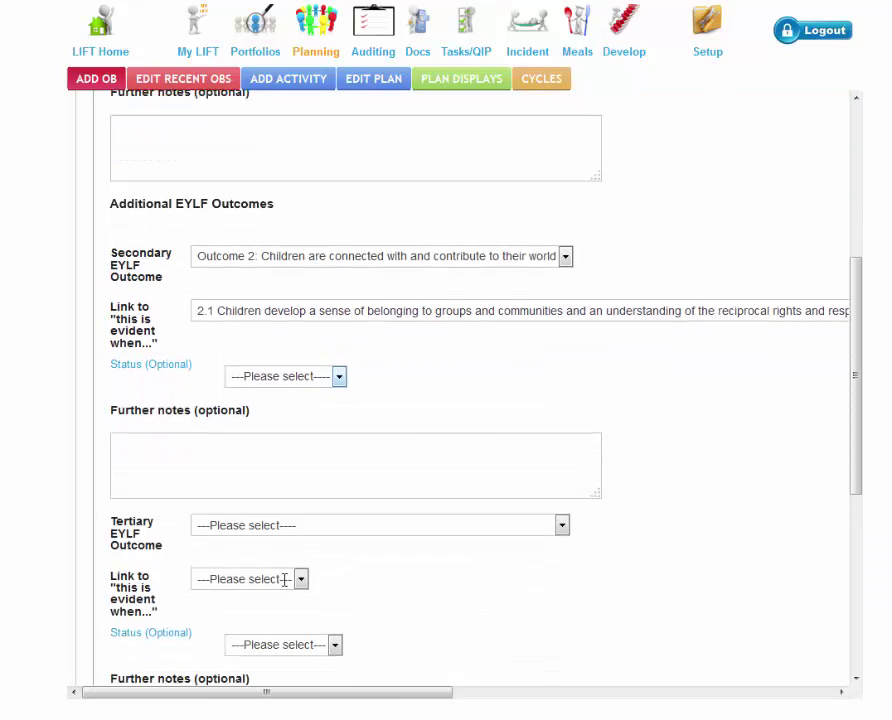
{"action": "left_click", "coordinate": [319, 345]}
{"action": "left_click", "coordinate": [283, 406]}
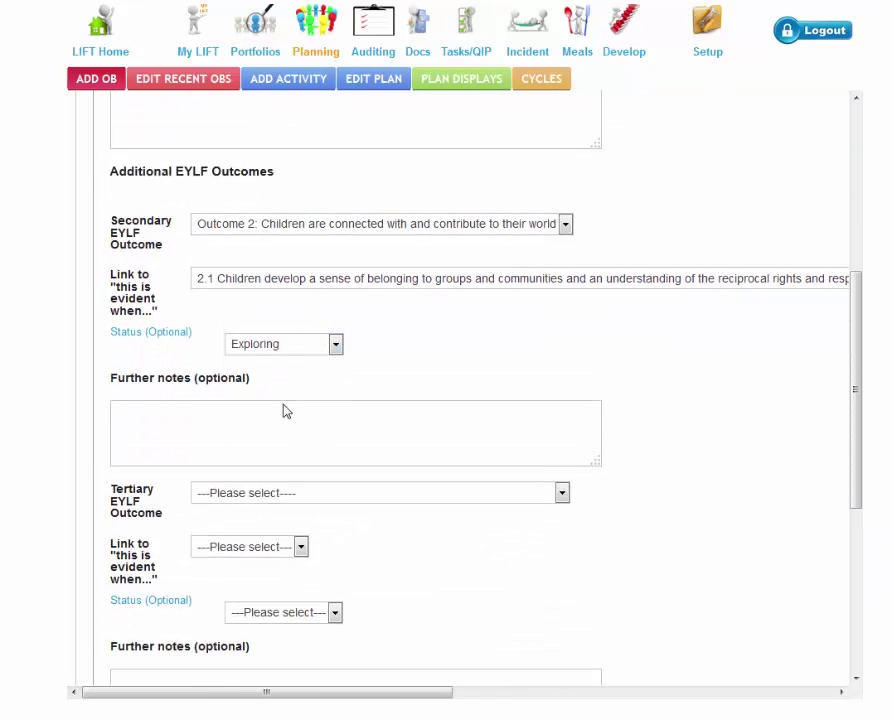
Link Outcome 5 as the tertiary EYLF outcome, with evidence 5.3 on expressing ideas using a range of media, and status Emerging.
{"action": "left_click", "coordinate": [268, 493]}
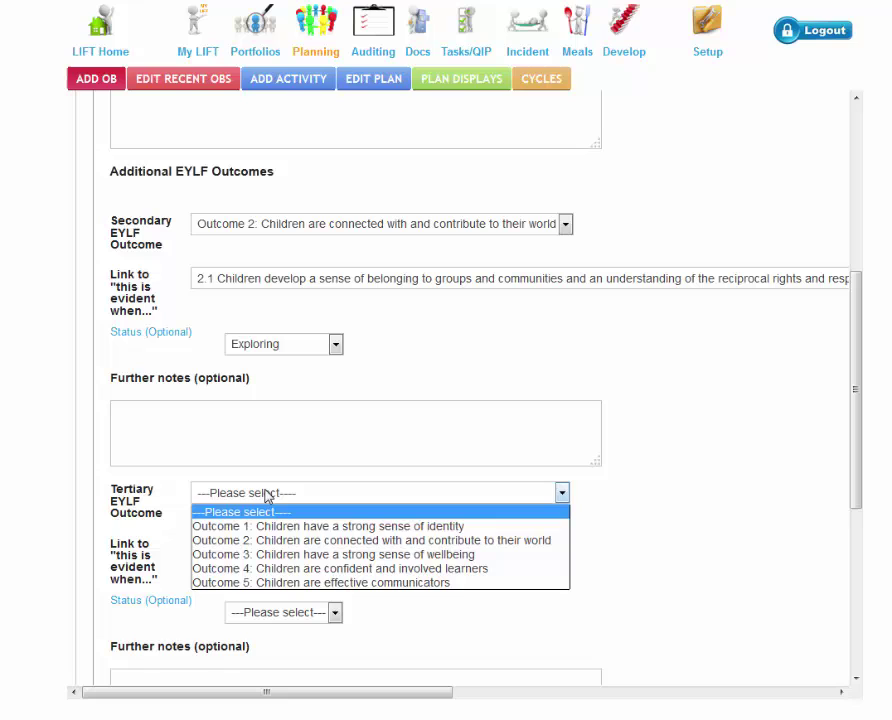
{"action": "left_click", "coordinate": [297, 584]}
{"action": "left_click", "coordinate": [302, 548]}
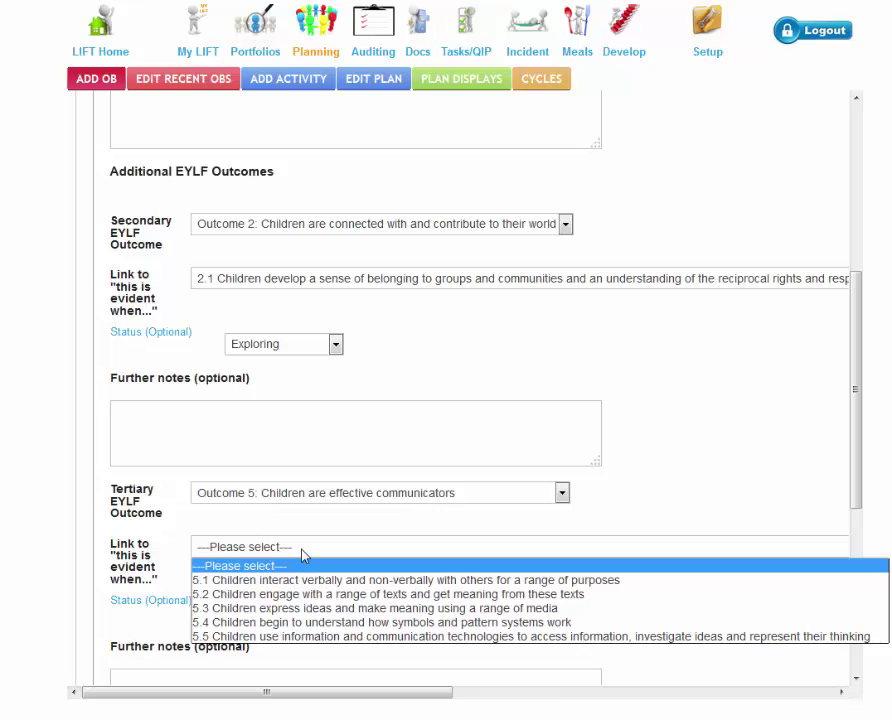
{"action": "left_click", "coordinate": [314, 608]}
{"action": "left_click", "coordinate": [314, 612]}
{"action": "left_click", "coordinate": [290, 650]}
Link the observation to EYLF Principle 1 - Secure, respectful and reciprocal relationships and Practice 1 - Holistic approaches.
{"action": "scroll", "coordinate": [531, 626], "scroll_direction": "down", "scroll_amount": 2}
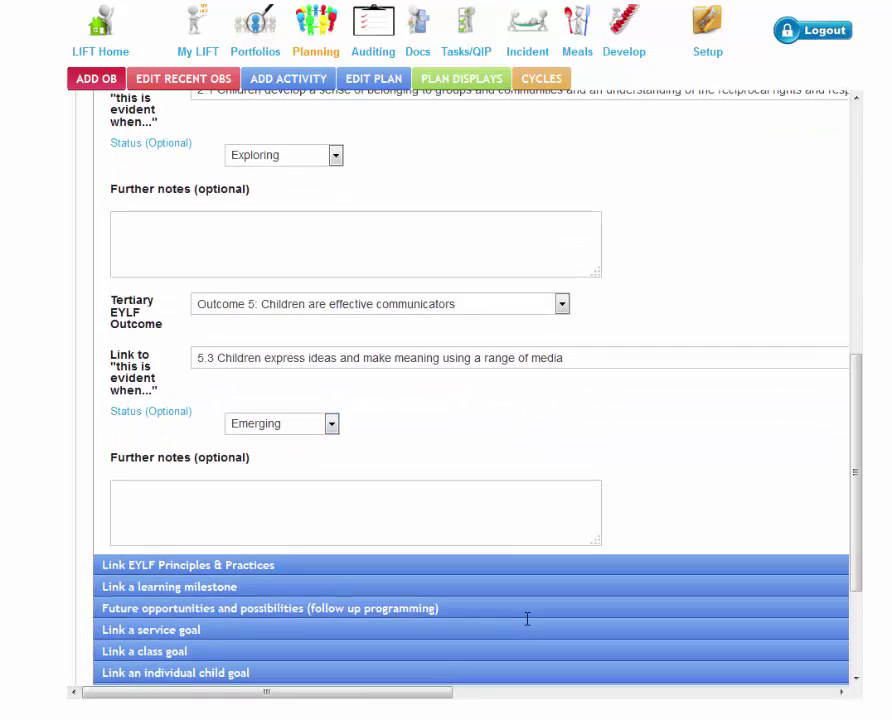
{"action": "left_click", "coordinate": [505, 566]}
{"action": "scroll", "coordinate": [506, 562], "scroll_direction": "up", "scroll_amount": 5}
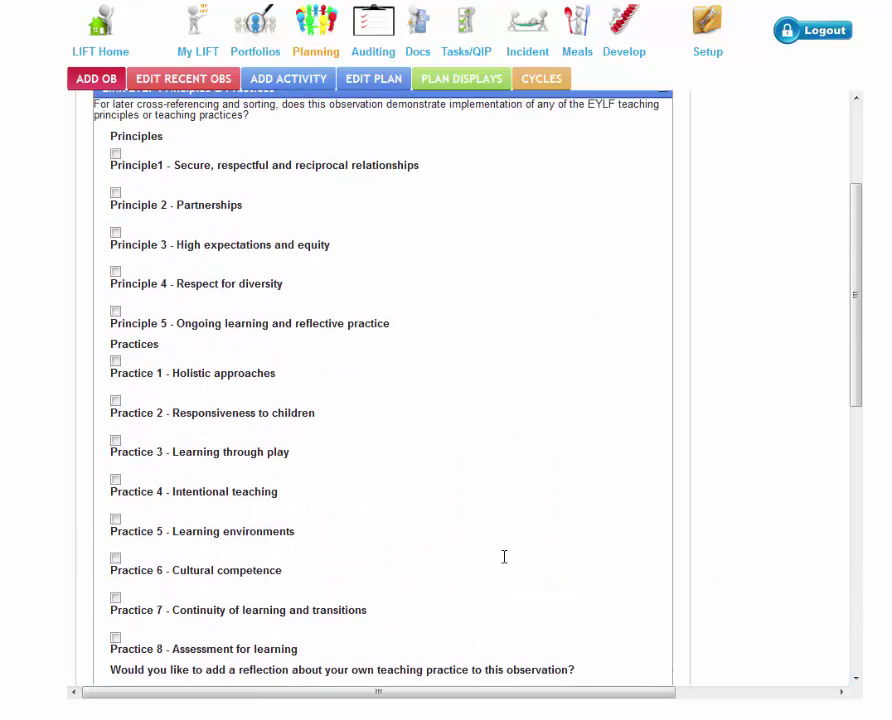
{"action": "left_click", "coordinate": [115, 217]}
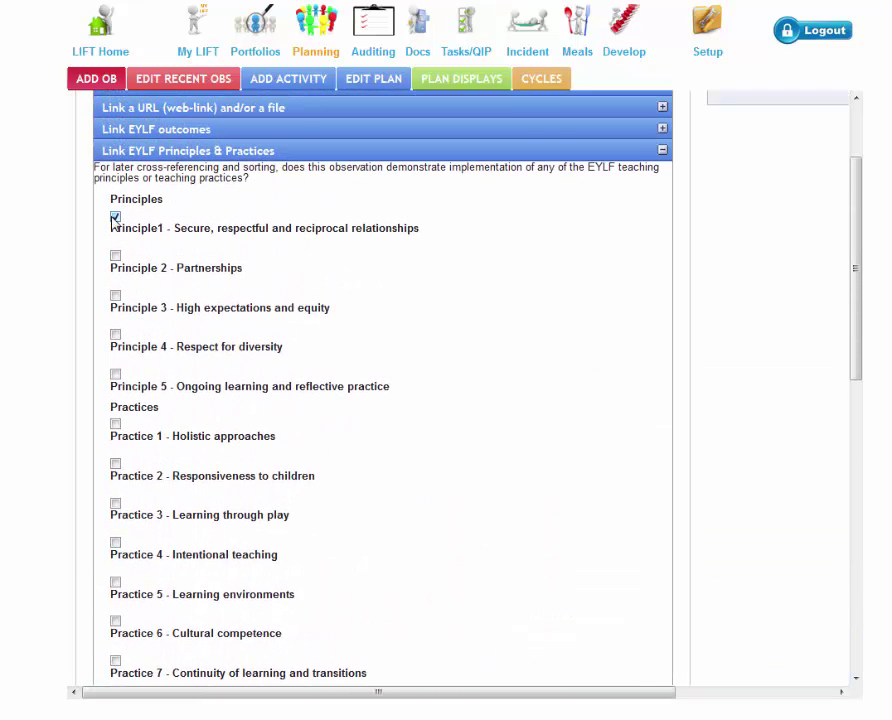
{"action": "left_click", "coordinate": [115, 423]}
Look over the teaching reflection fields and the learning milestone section.
{"action": "scroll", "coordinate": [420, 530], "scroll_direction": "down", "scroll_amount": 1}
{"action": "scroll", "coordinate": [446, 535], "scroll_direction": "down", "scroll_amount": 2}
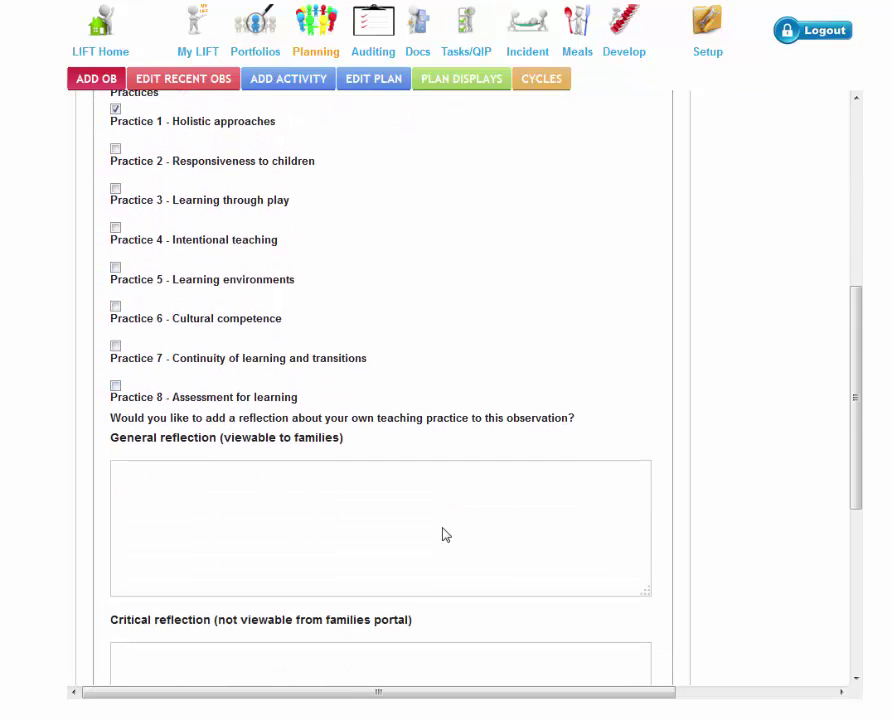
{"action": "scroll", "coordinate": [446, 535], "scroll_direction": "down", "scroll_amount": 3}
{"action": "left_click", "coordinate": [420, 550]}
{"action": "scroll", "coordinate": [420, 550], "scroll_direction": "down", "scroll_amount": 5}
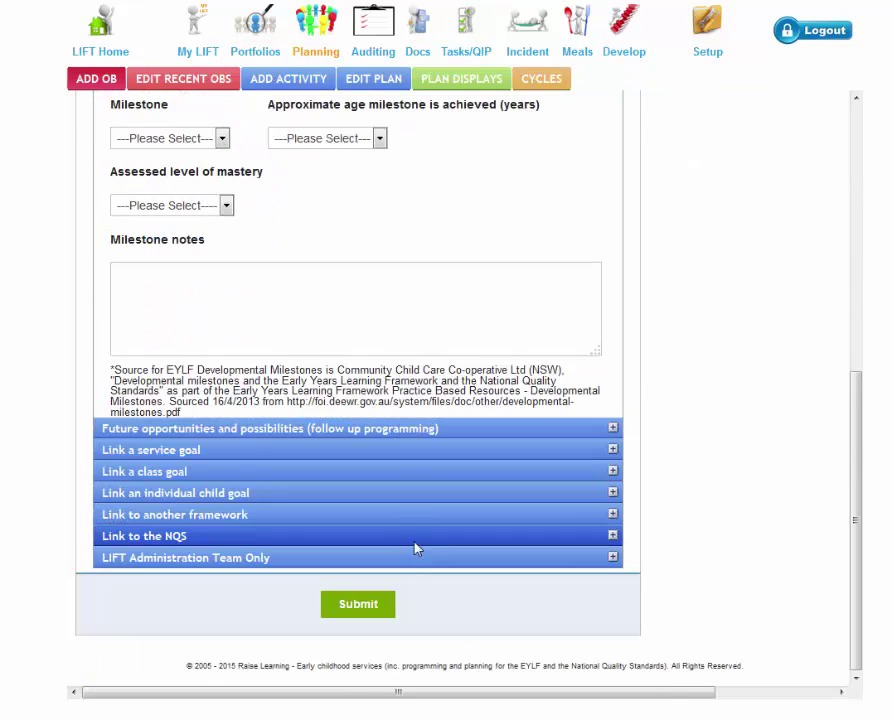
Write "The children have expressed a strong desire for art" as the Possibilities and Opportunities text under Future opportunities and possibilities.
{"action": "left_click", "coordinate": [372, 429]}
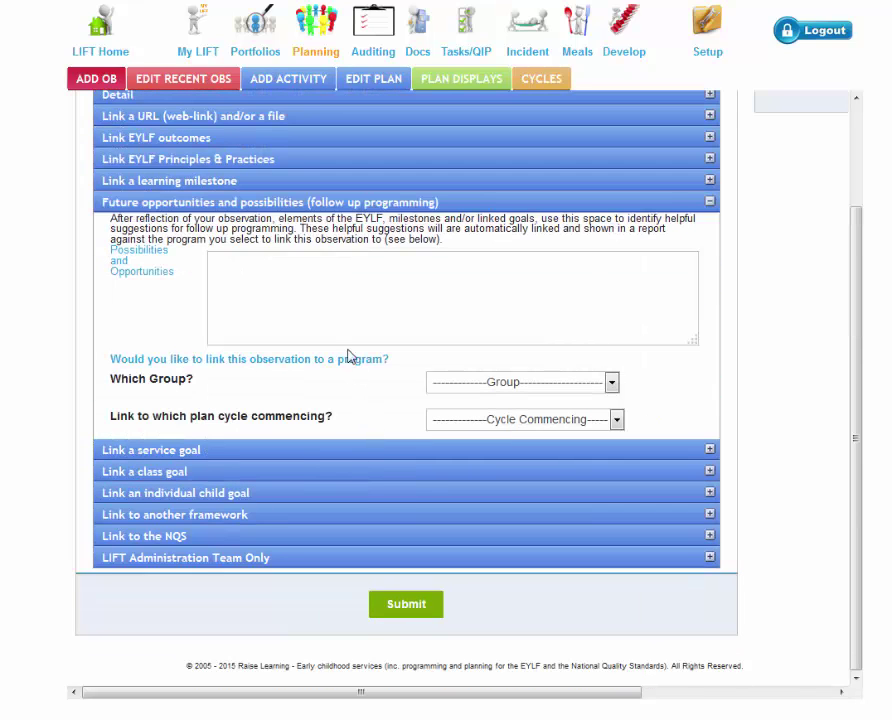
{"action": "left_click", "coordinate": [329, 313]}
{"action": "type", "text": "The children have e"}
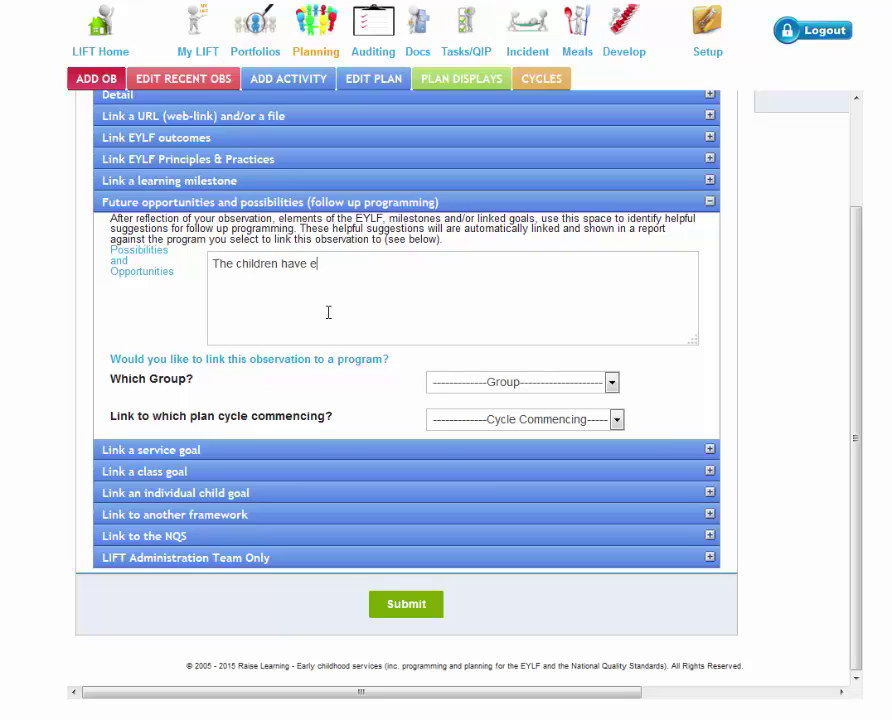
{"action": "type", "text": "xpressed a strong "}
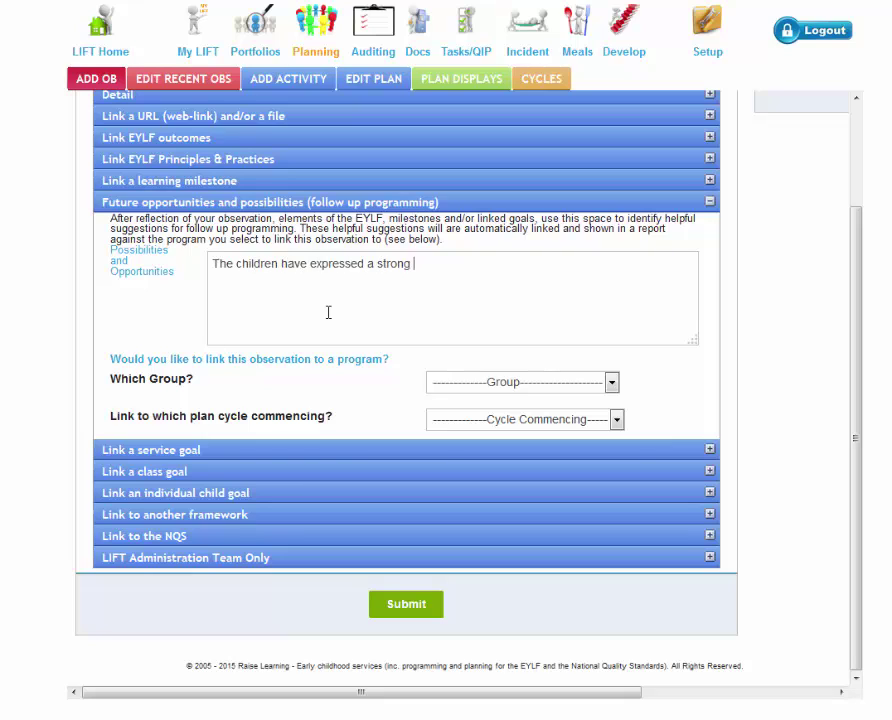
{"action": "type", "text": "desire for art"}
{"action": "left_click", "coordinate": [214, 266]}
{"action": "type", "text": "Provide a var"}
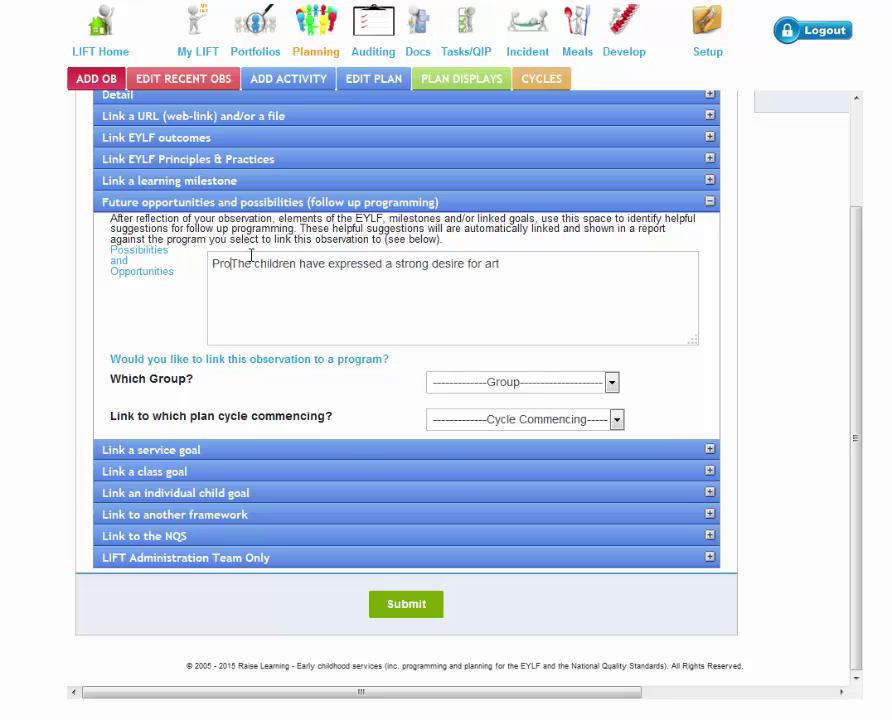
{"action": "type", "text": "iety of"}
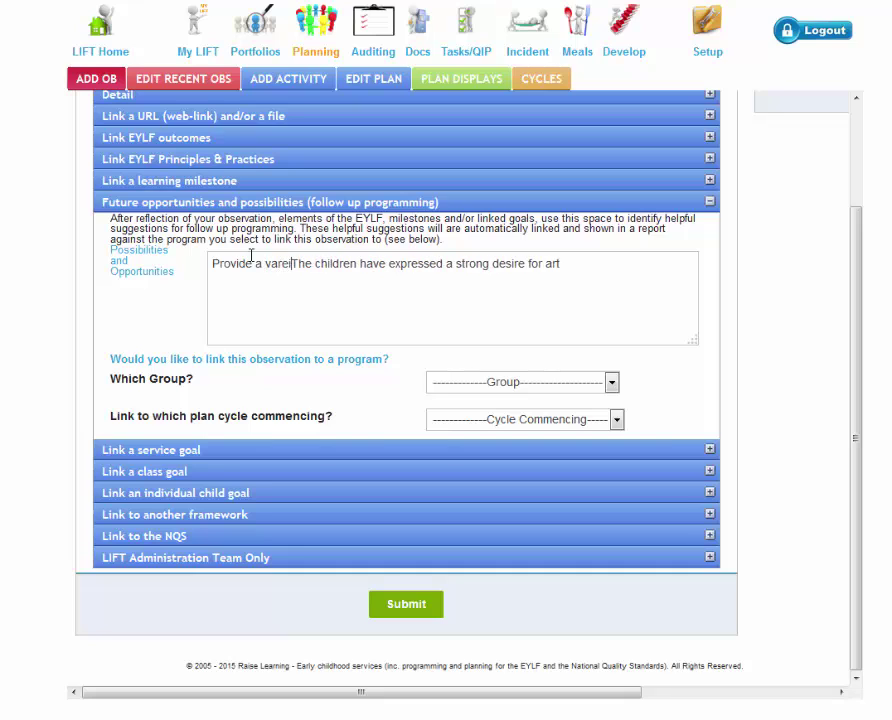
{"action": "key", "text": "BackSpace"}
{"action": "key", "text": "BackSpace"}
{"action": "key", "text": "BackSpace"}
{"action": "key", "text": "BackSpace"}
{"action": "key", "text": "BackSpace"}
{"action": "key", "text": "BackSpace"}
{"action": "key", "text": "BackSpace"}
{"action": "key", "text": "BackSpace"}
{"action": "key", "text": "BackSpace"}
{"action": "key", "text": "BackSpace"}
{"action": "key", "text": "BackSpace"}
{"action": "key", "text": "BackSpace"}
{"action": "key", "text": "BackSpace"}
{"action": "key", "text": "BackSpace"}
{"action": "key", "text": "BackSpace"}
{"action": "key", "text": "BackSpace"}
{"action": "key", "text": "BackSpace"}
{"action": "key", "text": "BackSpace"}
{"action": "key", "text": "BackSpace"}
{"action": "key", "text": "BackSpace"}
Rewrite the possibilities as "Continue to provide a variety of open art experiences for the children to explore and express themselves" and link Practice1, cycle 26 January, 2015.
{"action": "type", "text": "Continue to prov"}
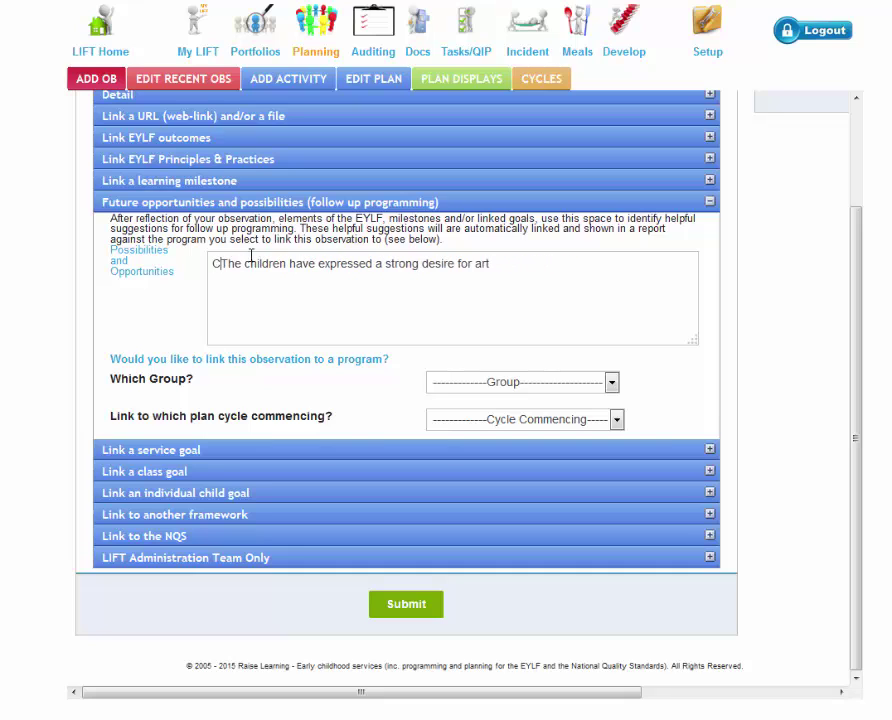
{"action": "type", "text": "ide a variety of o"}
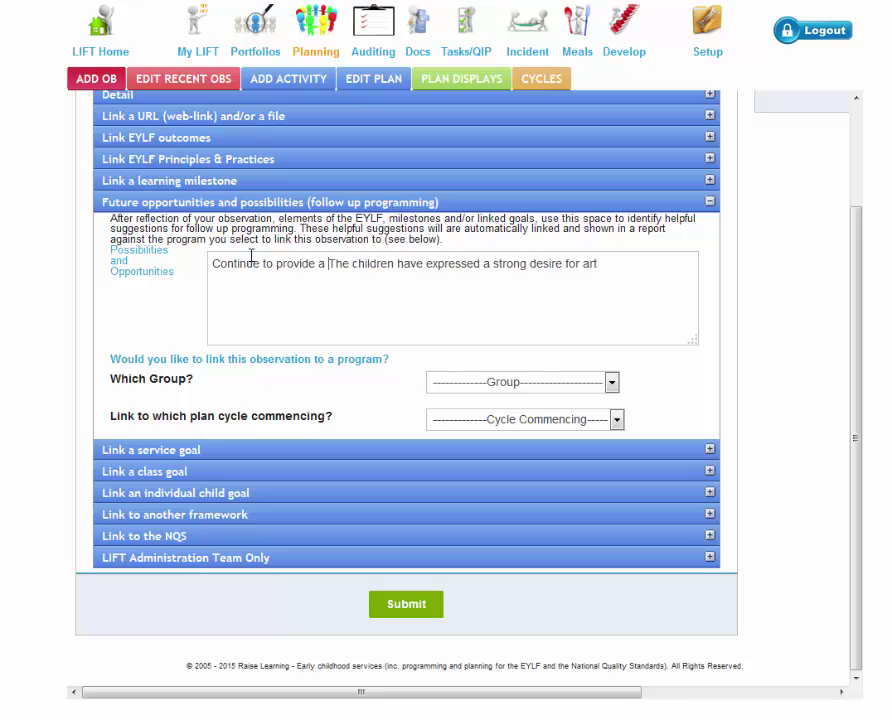
{"action": "type", "text": "pen art experien"}
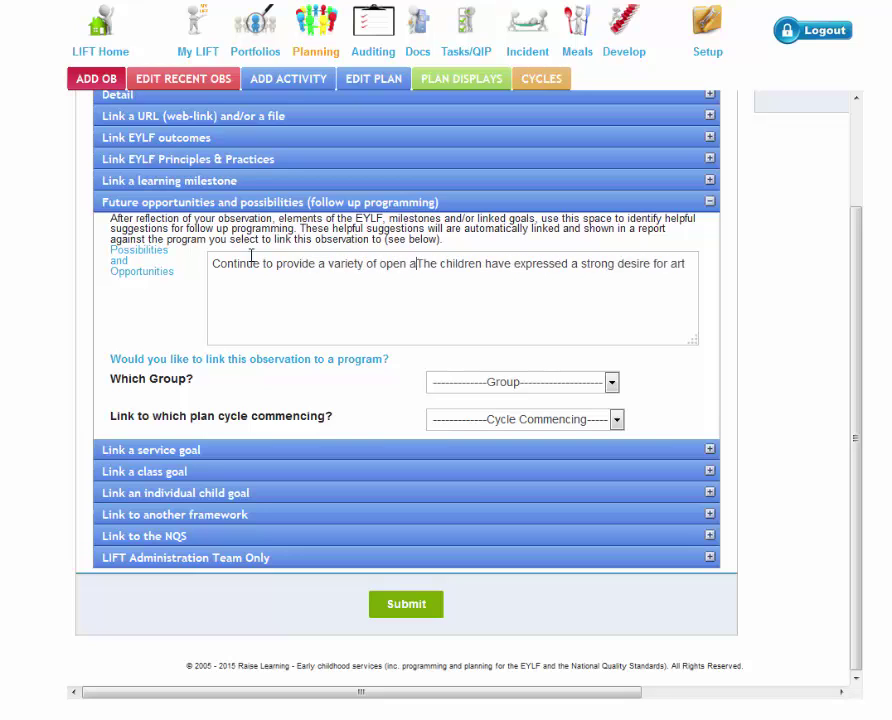
{"action": "type", "text": "ces for the children"}
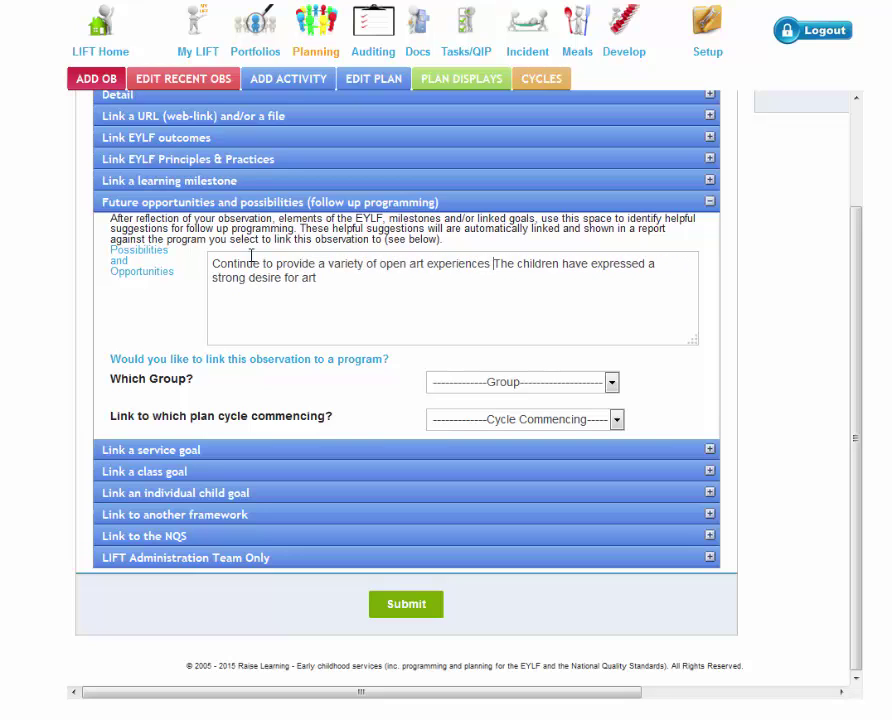
{"action": "type", "text": " to explore"}
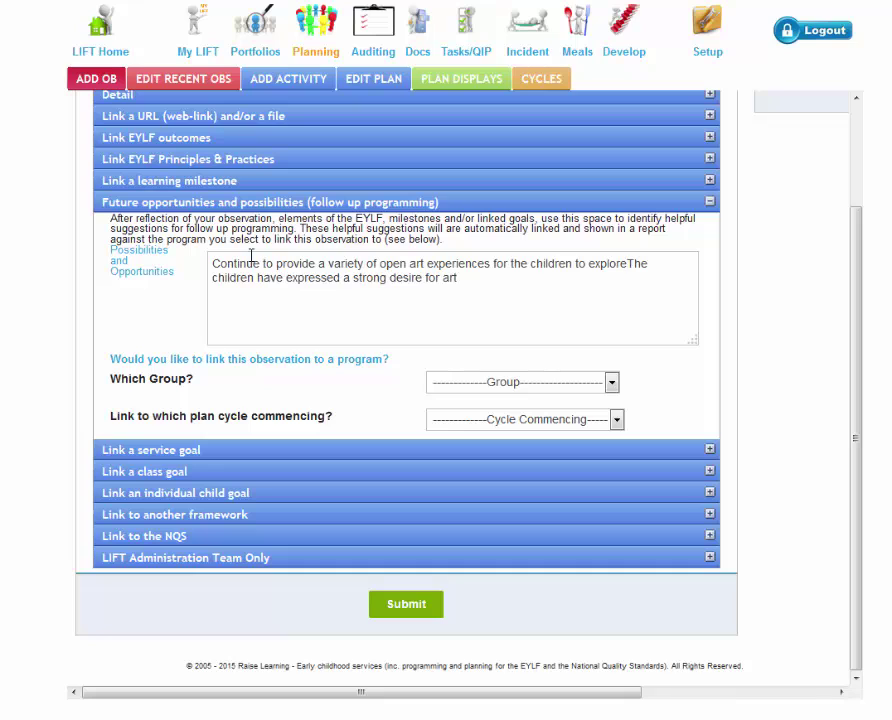
{"action": "type", "text": " and expr"}
{"action": "type", "text": "ess themselves"}
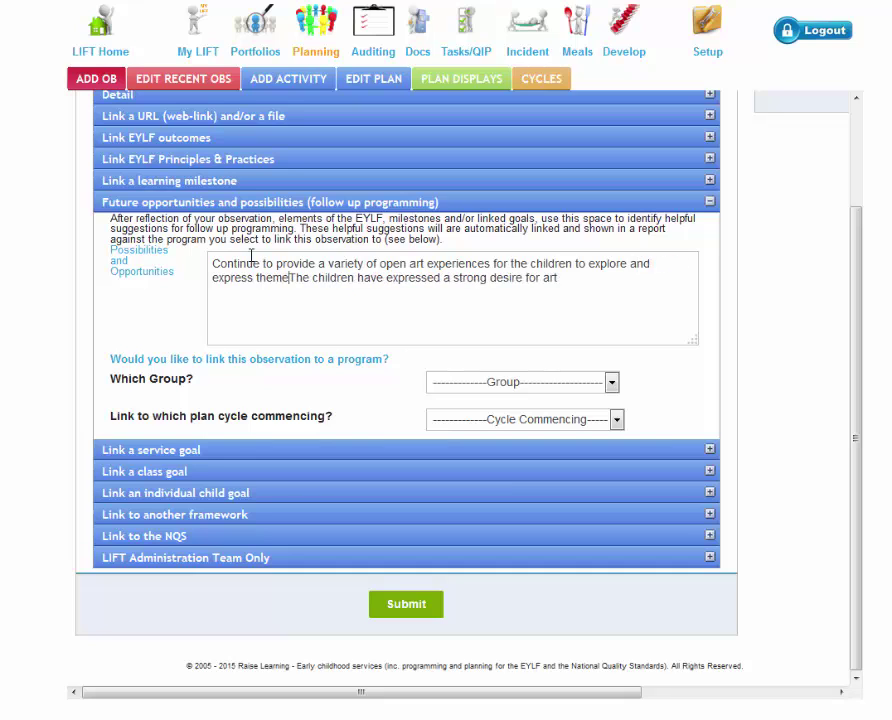
{"action": "type", "text": " -"}
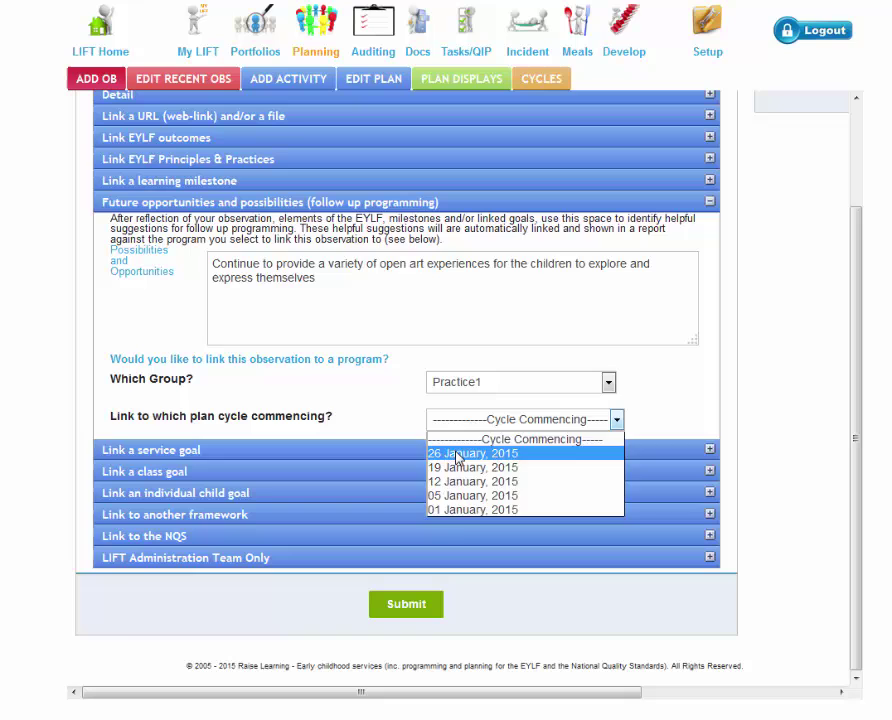
{"action": "left_click", "coordinate": [456, 457]}
Link the service goal on encouraging children to be natural learners by supporting their inherent interest, curiosity and enthusiasm for learning, with status Exploring.
{"action": "left_click", "coordinate": [456, 457]}
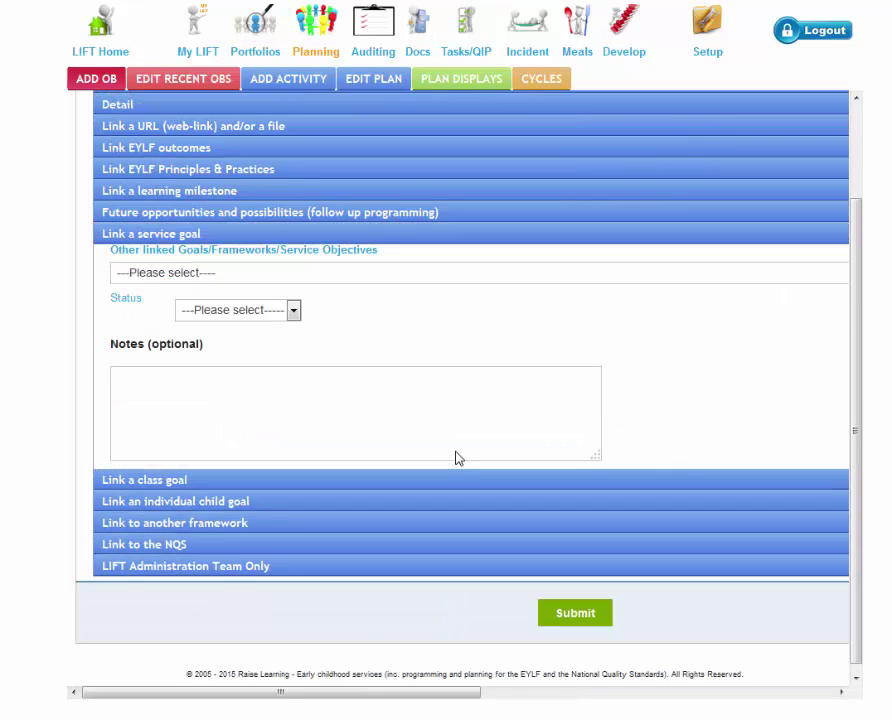
{"action": "left_click", "coordinate": [302, 278]}
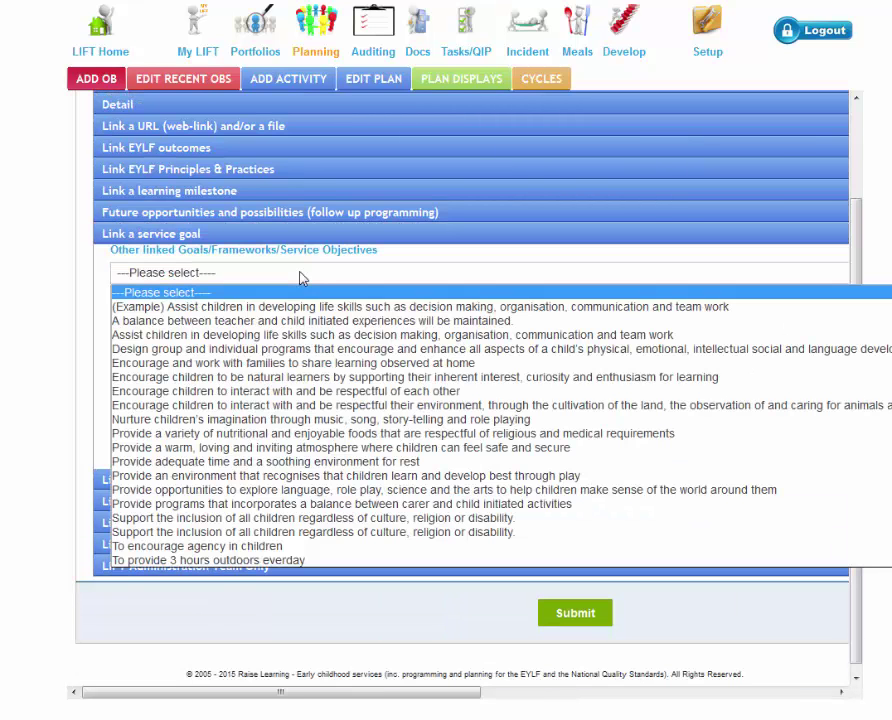
{"action": "left_click", "coordinate": [302, 381]}
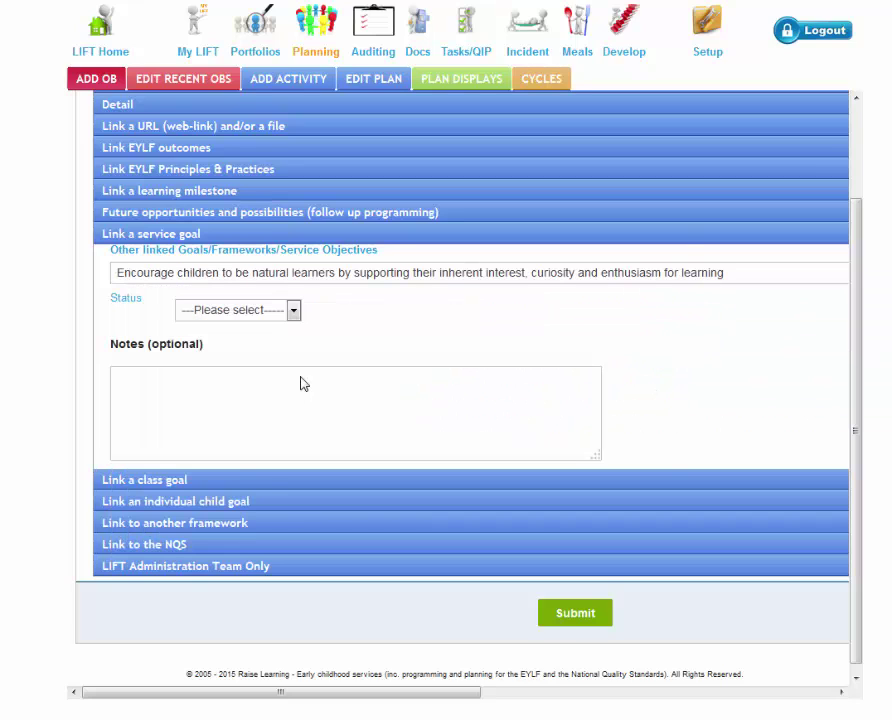
{"action": "left_click", "coordinate": [262, 312]}
{"action": "left_click", "coordinate": [240, 358]}
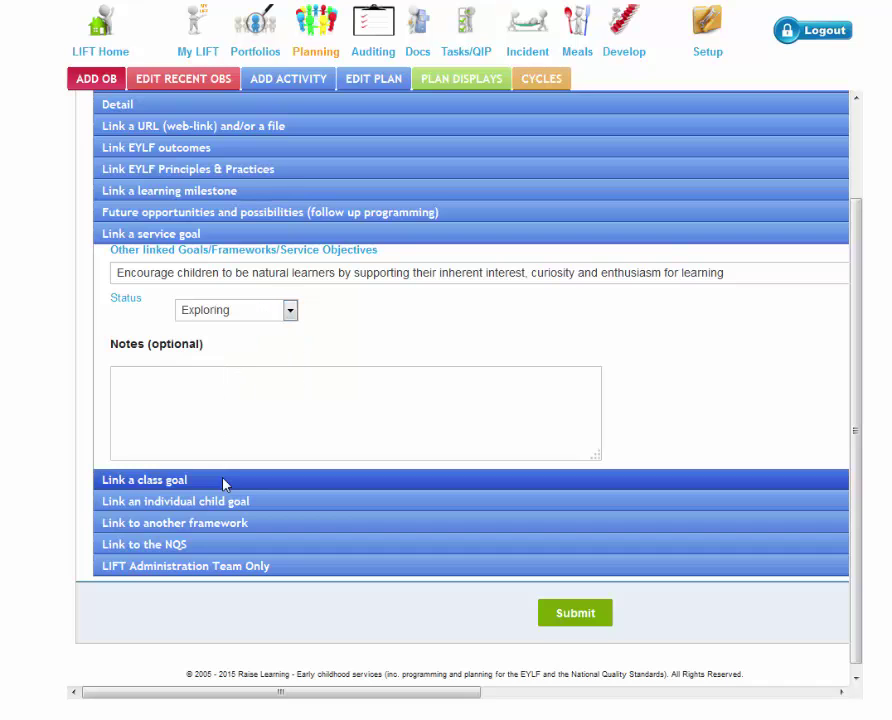
Look over the class goal and individual child goal sections, including the list of children available for individual goals.
{"action": "left_click", "coordinate": [225, 480]}
{"action": "left_click", "coordinate": [262, 430]}
{"action": "left_click", "coordinate": [320, 458]}
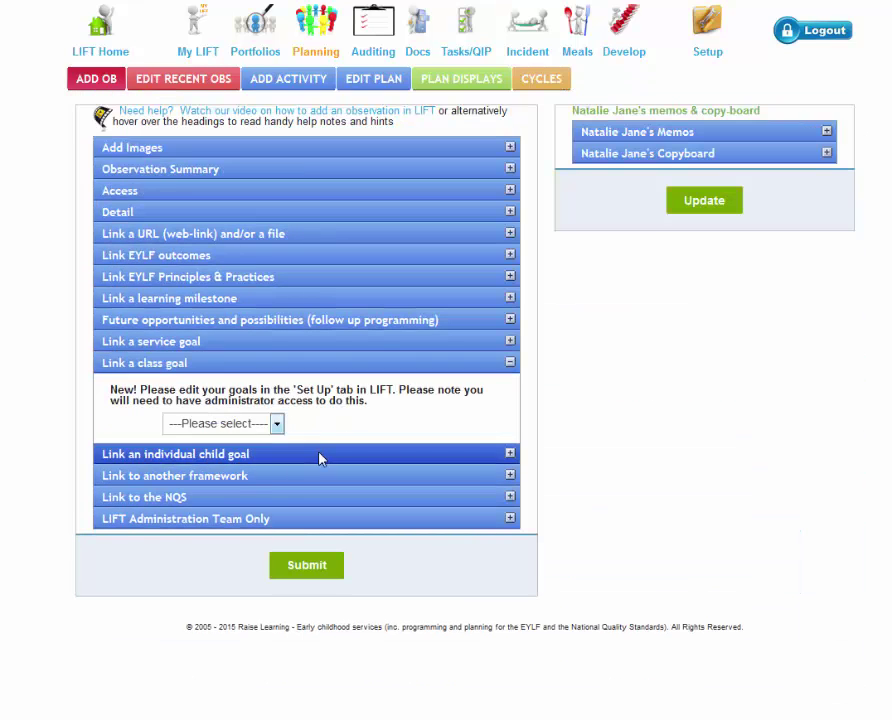
{"action": "left_click", "coordinate": [320, 458]}
{"action": "left_click", "coordinate": [322, 452]}
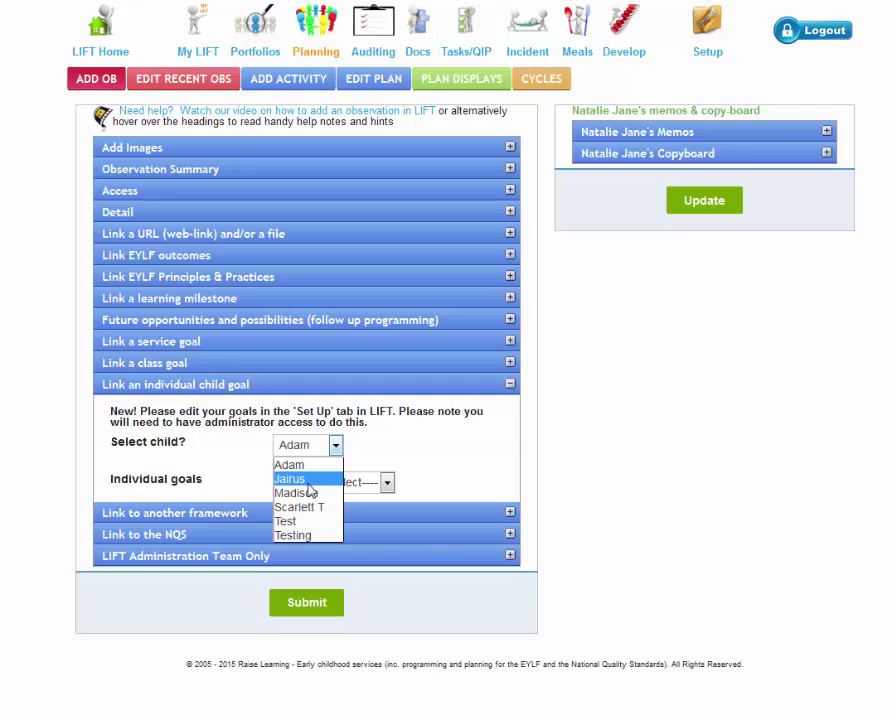
{"action": "left_click", "coordinate": [295, 396]}
{"action": "left_click", "coordinate": [295, 392]}
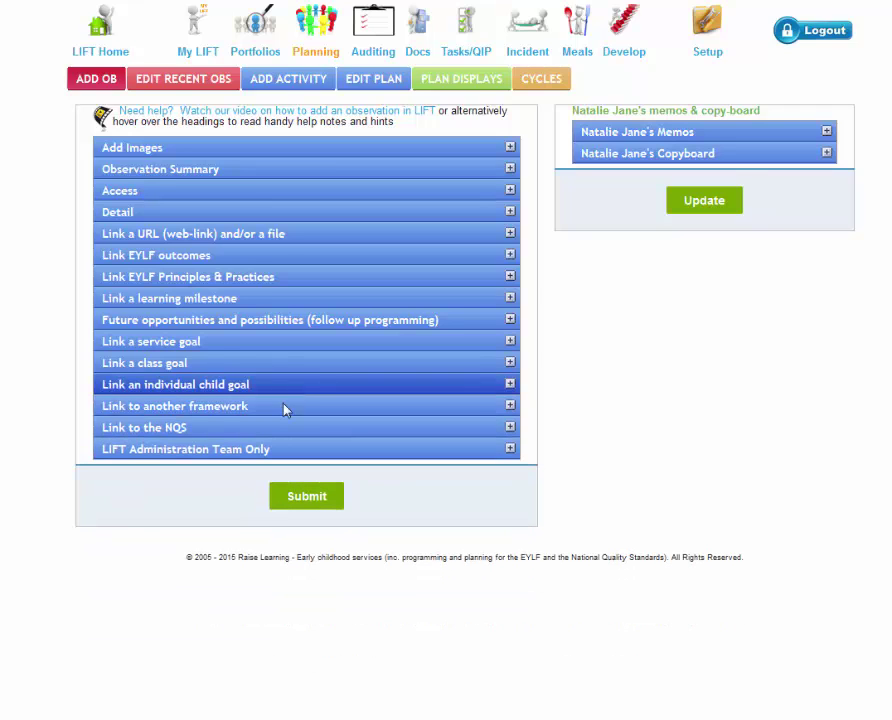
Link the observation to NQS Quality Area 1, Standard 1.1 and Element 1.1.2, and submit it.
{"action": "left_click", "coordinate": [278, 430]}
{"action": "left_click", "coordinate": [269, 459]}
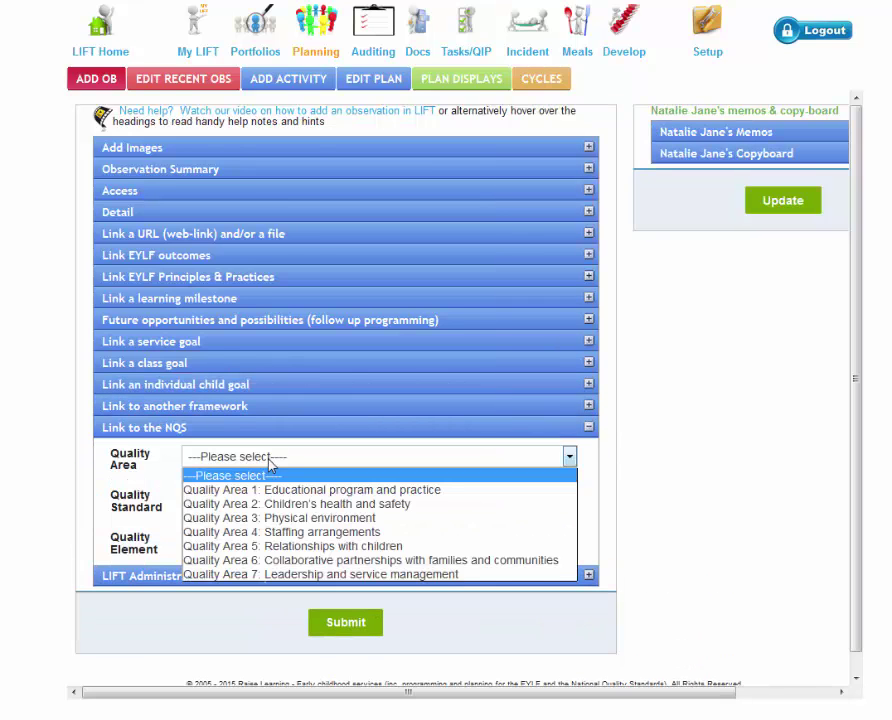
{"action": "left_click", "coordinate": [226, 490]}
{"action": "left_click", "coordinate": [278, 502]}
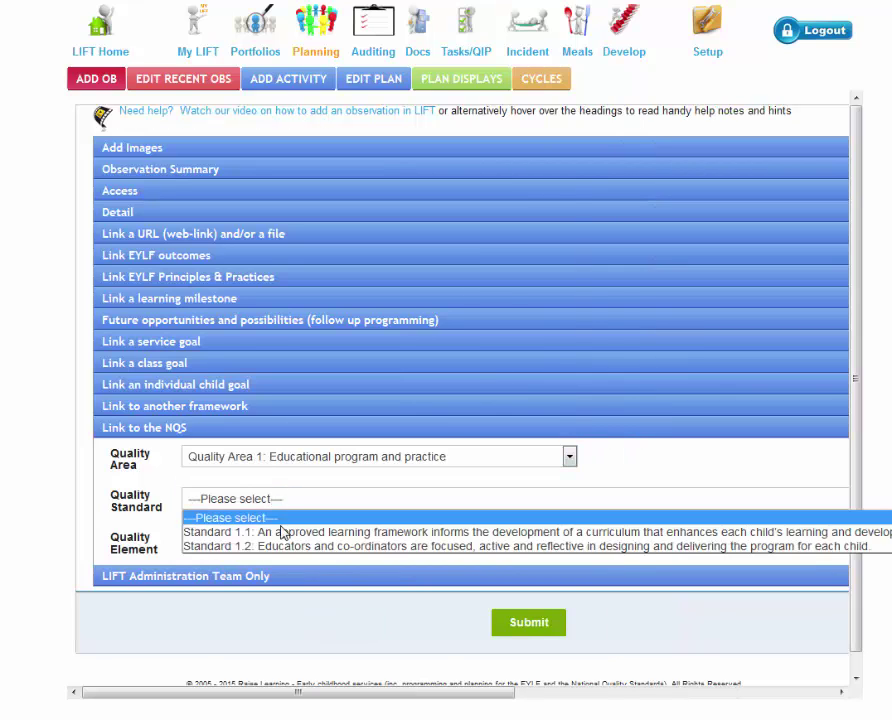
{"action": "left_click", "coordinate": [282, 533]}
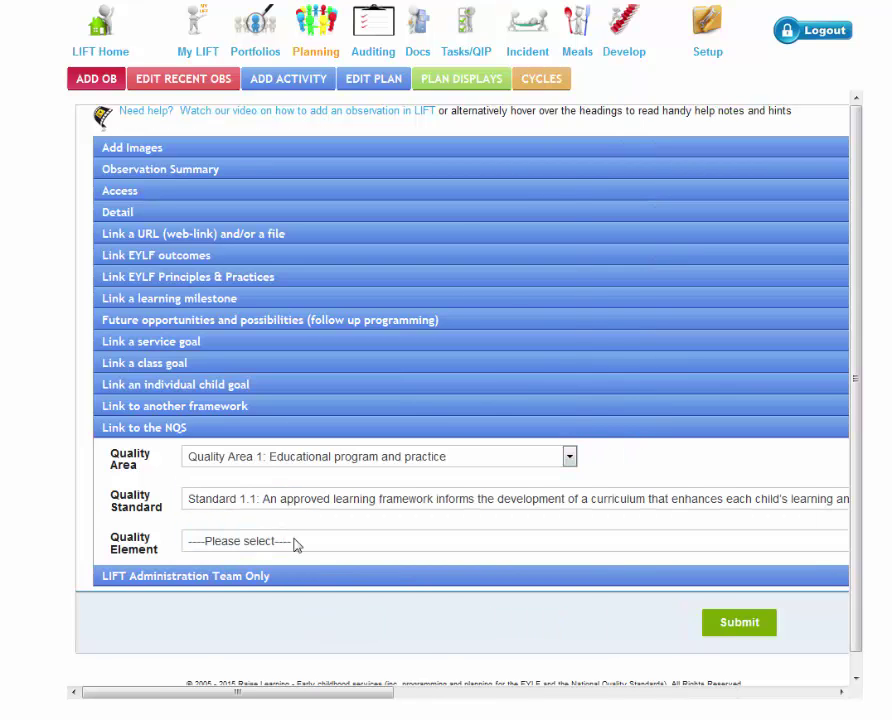
{"action": "left_click", "coordinate": [296, 543]}
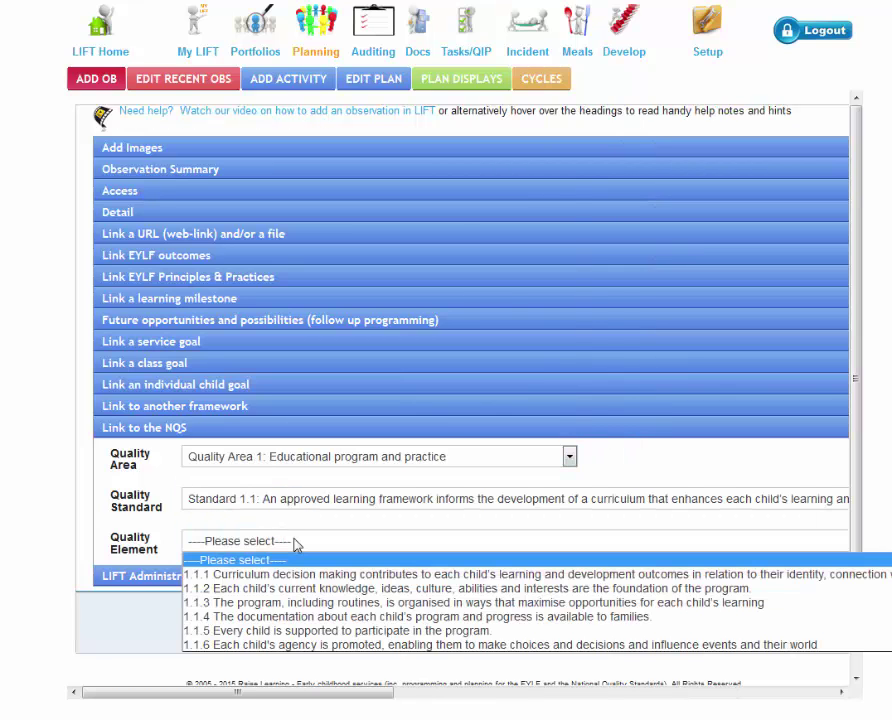
{"action": "left_click", "coordinate": [320, 589]}
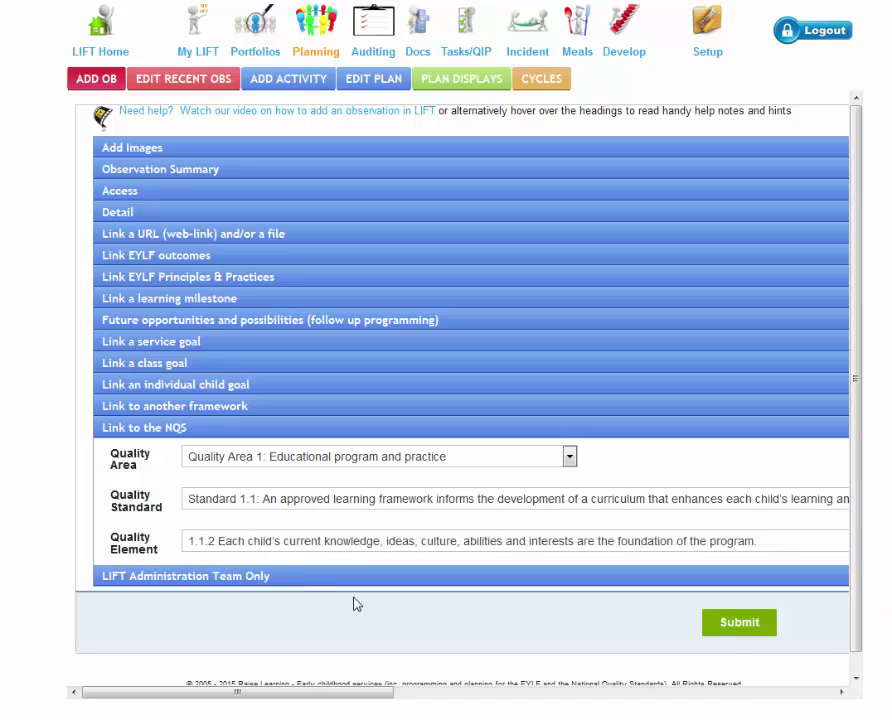
{"action": "left_click", "coordinate": [742, 630]}
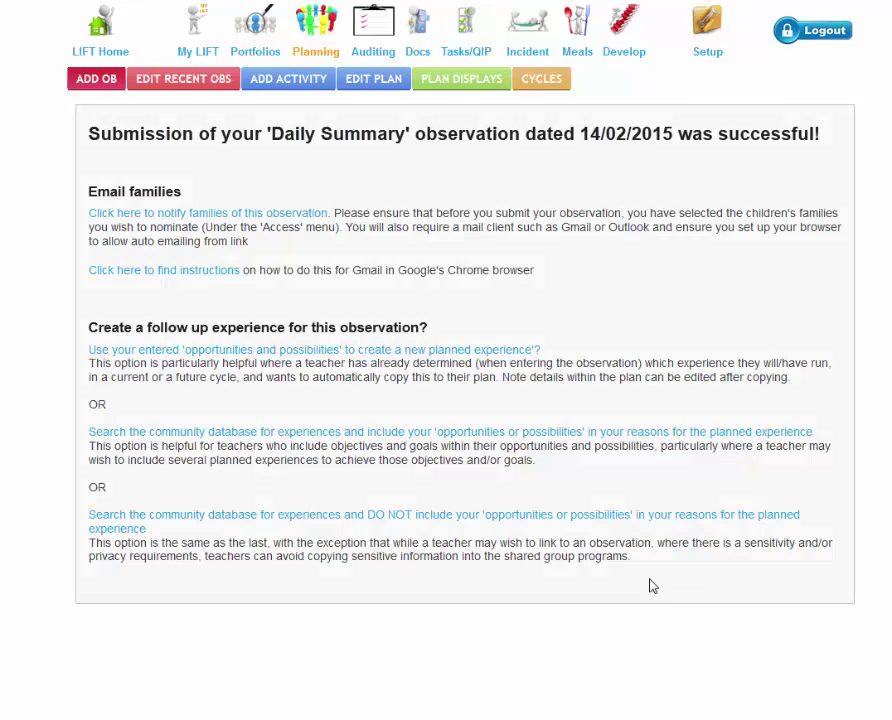
Search the community database for "Open art" experiences, including the entered opportunities or possibilities in the reasons for the planned experience.
{"action": "left_click", "coordinate": [513, 434]}
{"action": "left_click", "coordinate": [238, 264]}
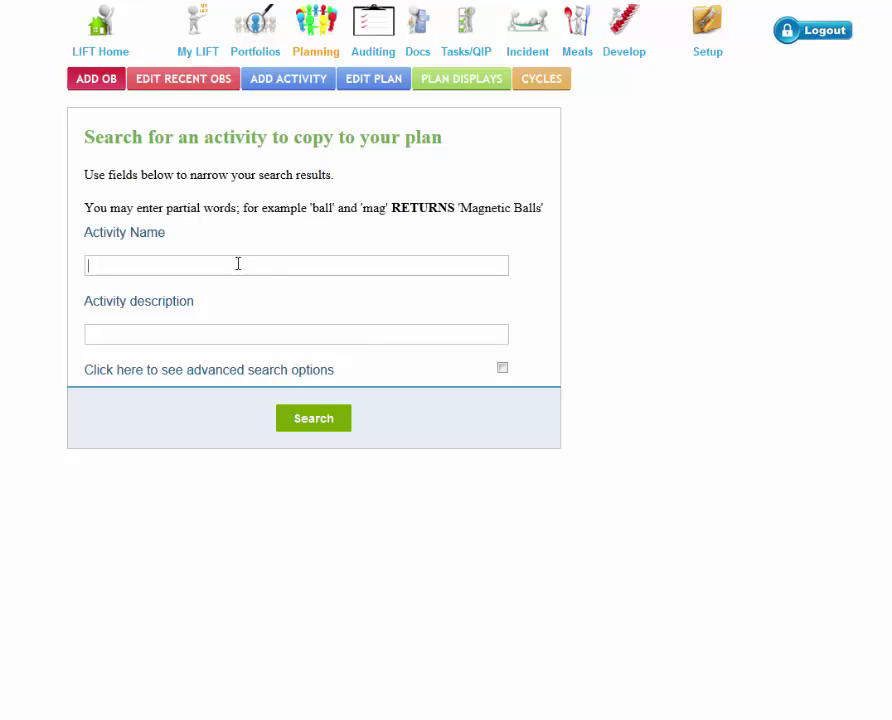
{"action": "type", "text": "Open art"}
{"action": "left_click", "coordinate": [318, 427]}
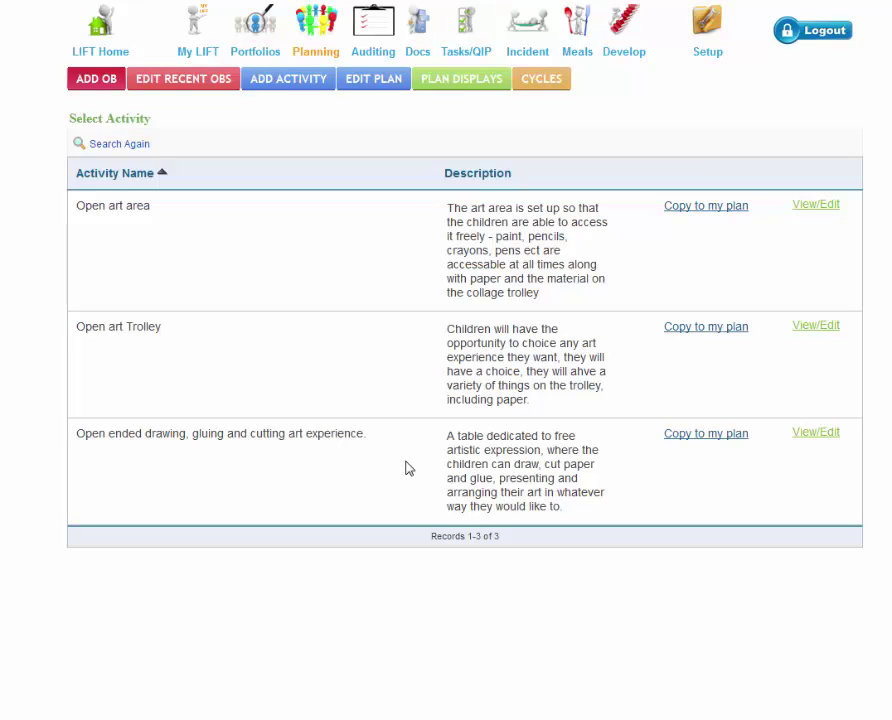
Copy the Open art area activity to the plan and assign it to group Practice1, cycle commencing 26 January, 2015.
{"action": "left_click", "coordinate": [737, 210]}
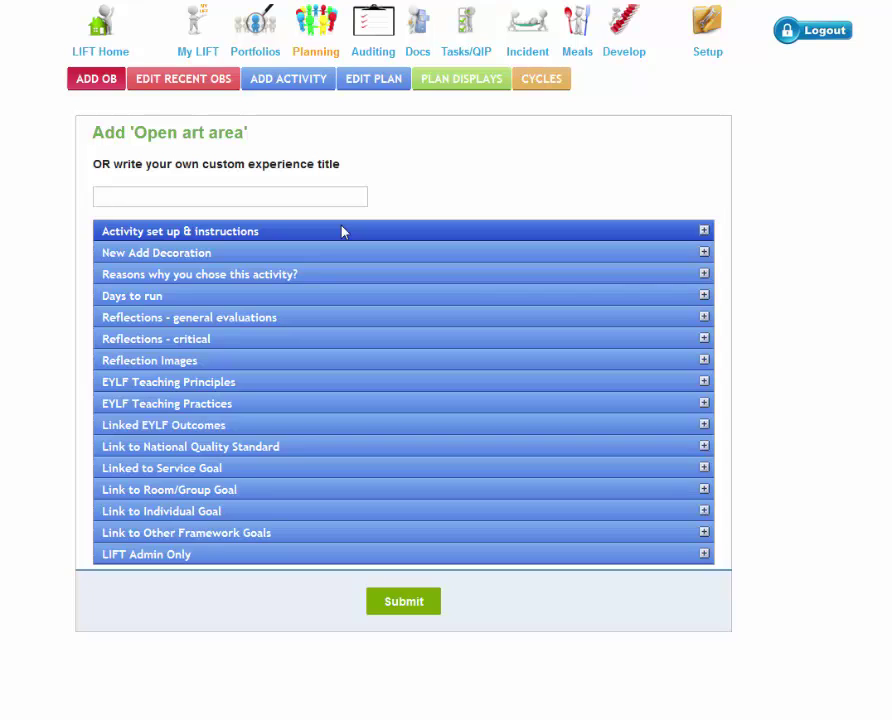
{"action": "left_click", "coordinate": [341, 231]}
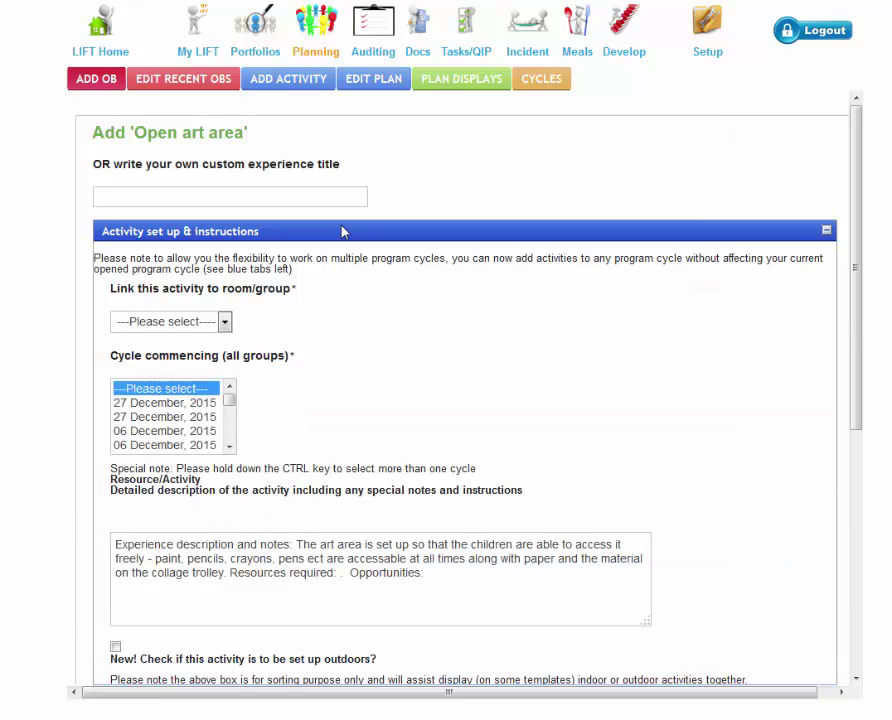
{"action": "left_click", "coordinate": [225, 321]}
{"action": "left_click", "coordinate": [140, 458]}
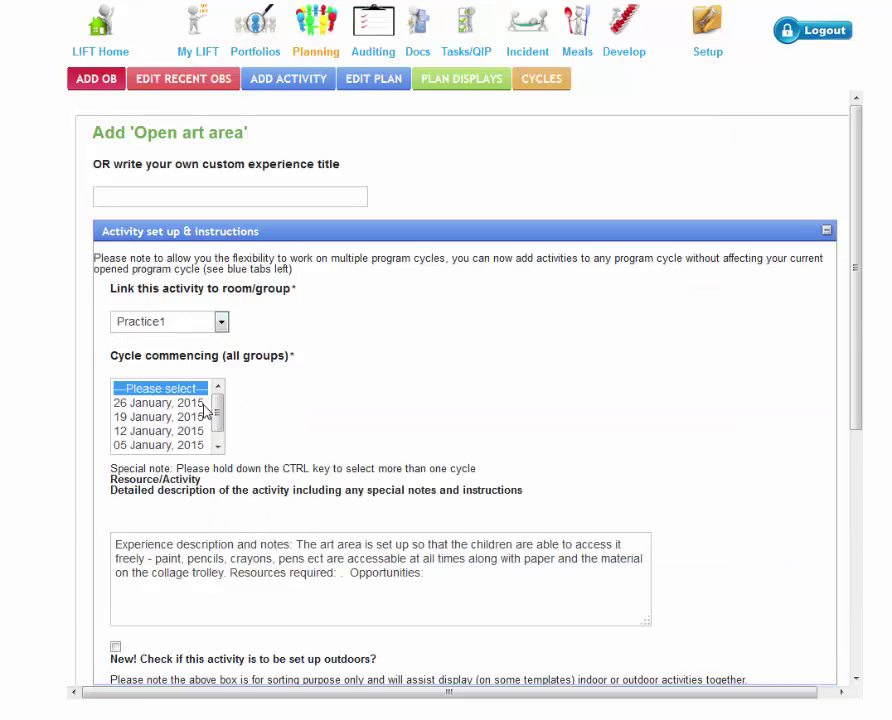
{"action": "left_click", "coordinate": [170, 402]}
Remove the empty "Resources required" and "Opportunities" text from the end of the activity's detailed description.
{"action": "scroll", "coordinate": [377, 420], "scroll_direction": "down", "scroll_amount": 3}
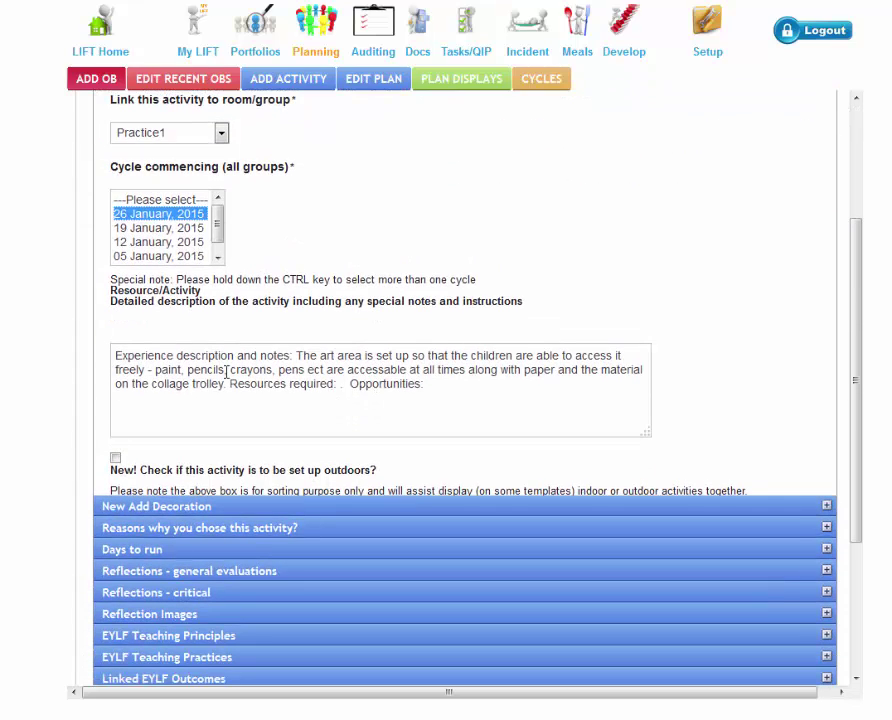
{"action": "left_click_drag", "start_coordinate": [227, 383], "coordinate": [466, 406]}
{"action": "key", "text": "BackSpace"}
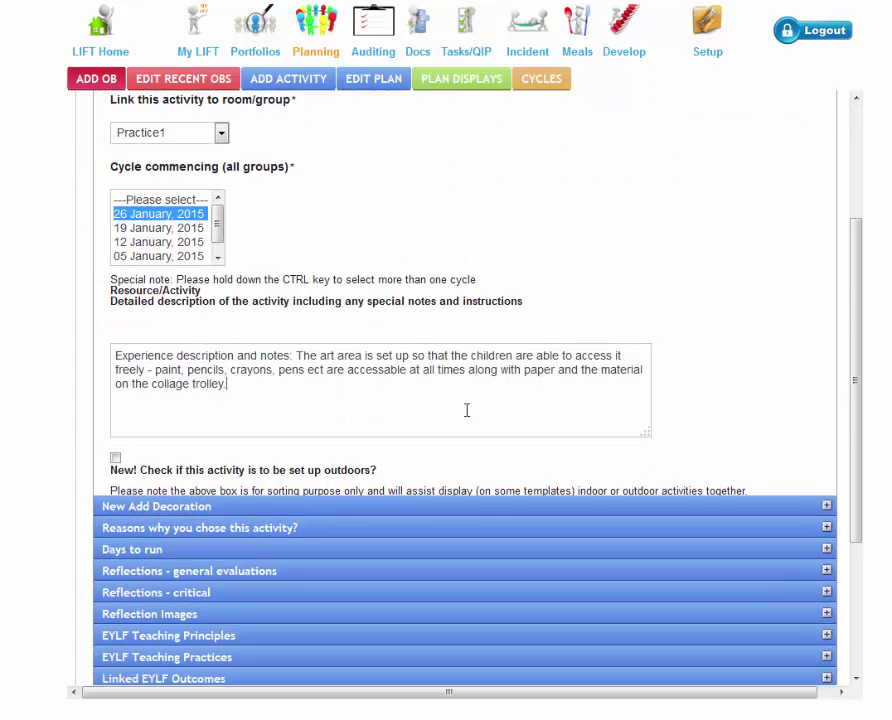
Go from the activity's decoration settings to the Openclipart site and search for "paint brush" clipart.
{"action": "left_click", "coordinate": [430, 507]}
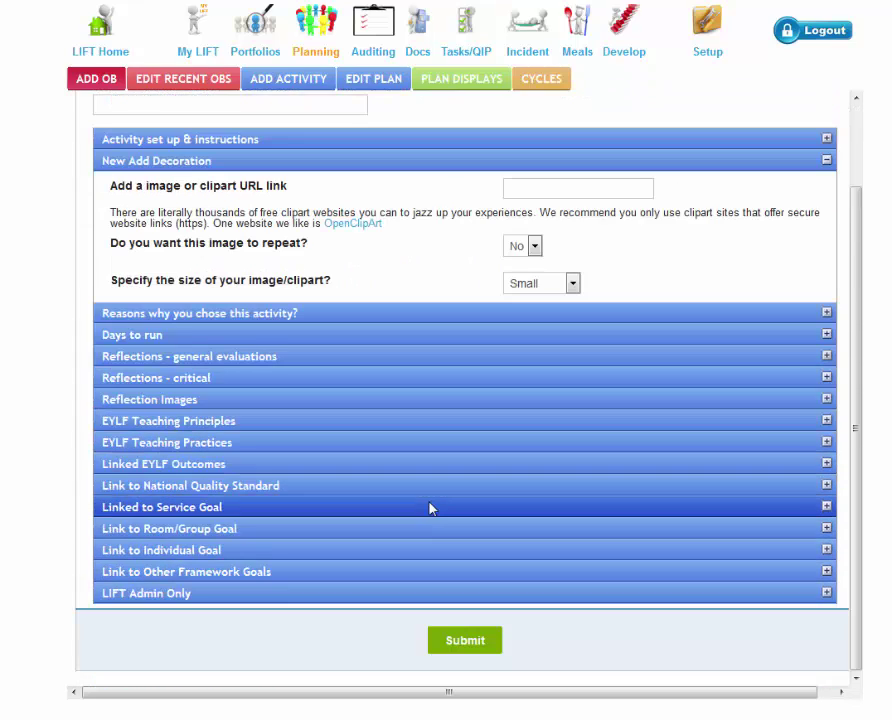
{"action": "left_click", "coordinate": [535, 246]}
{"action": "left_click", "coordinate": [535, 246]}
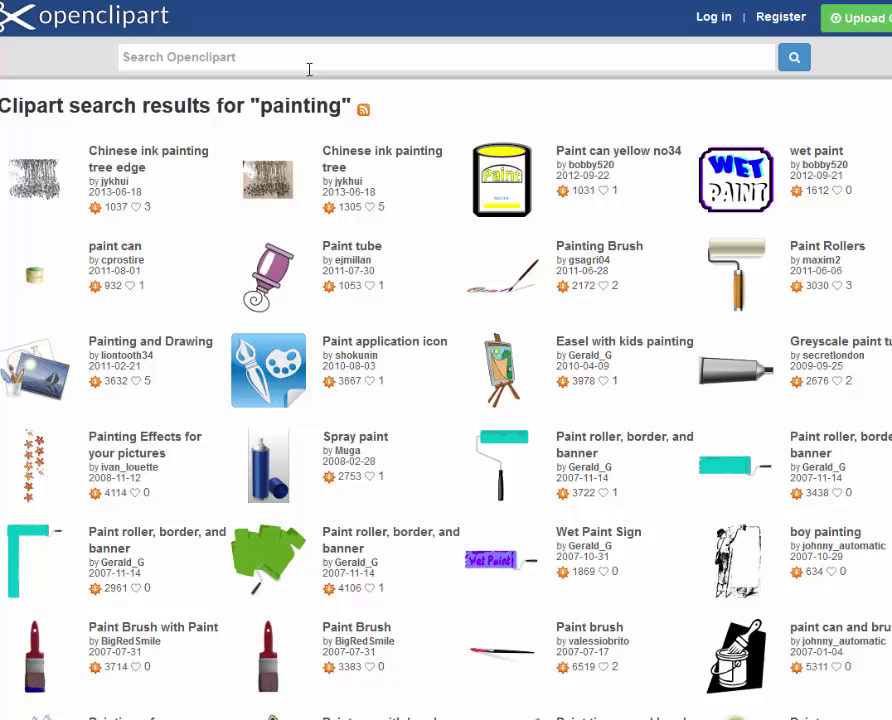
{"action": "type", "text": "paint"}
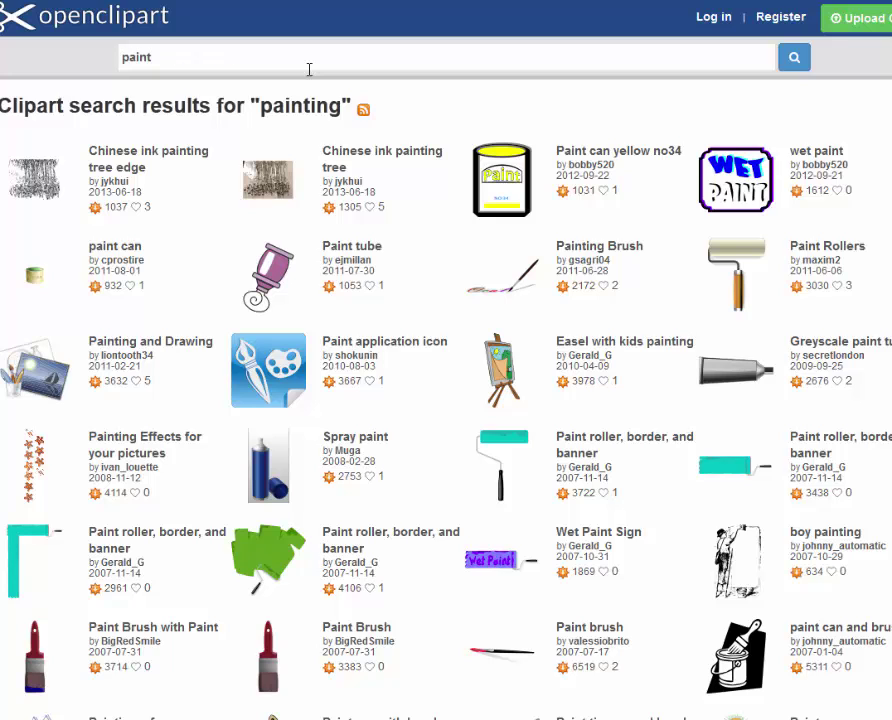
{"action": "type", "text": " brush"}
{"action": "key", "text": "Return"}
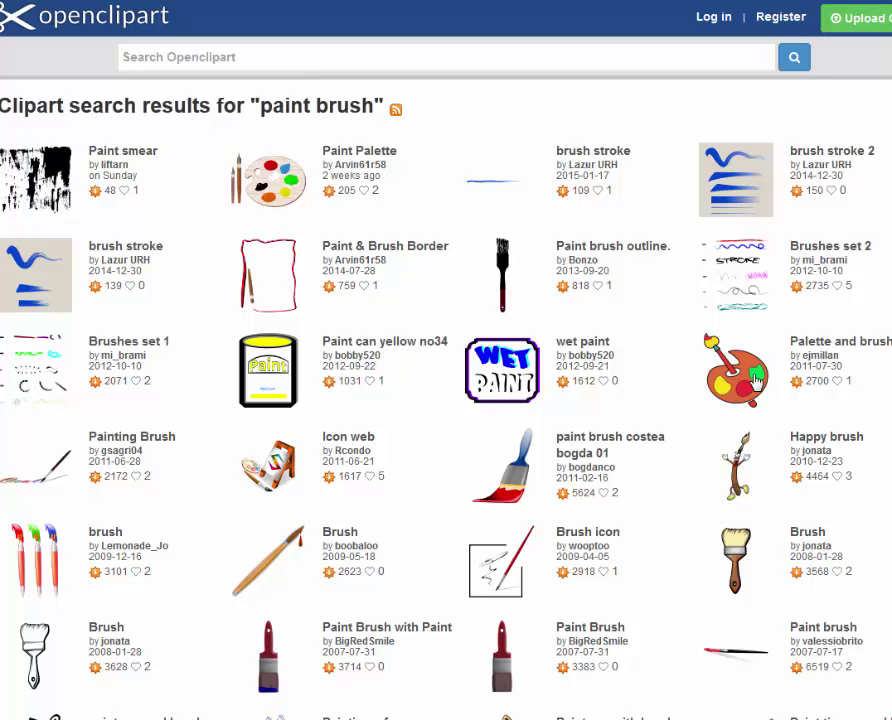
Open the "Palette and brush" clipart from the search results and copy its image location.
{"action": "scroll", "coordinate": [756, 382], "scroll_direction": "down", "scroll_amount": 2}
{"action": "scroll", "coordinate": [740, 320], "scroll_direction": "up", "scroll_amount": 1}
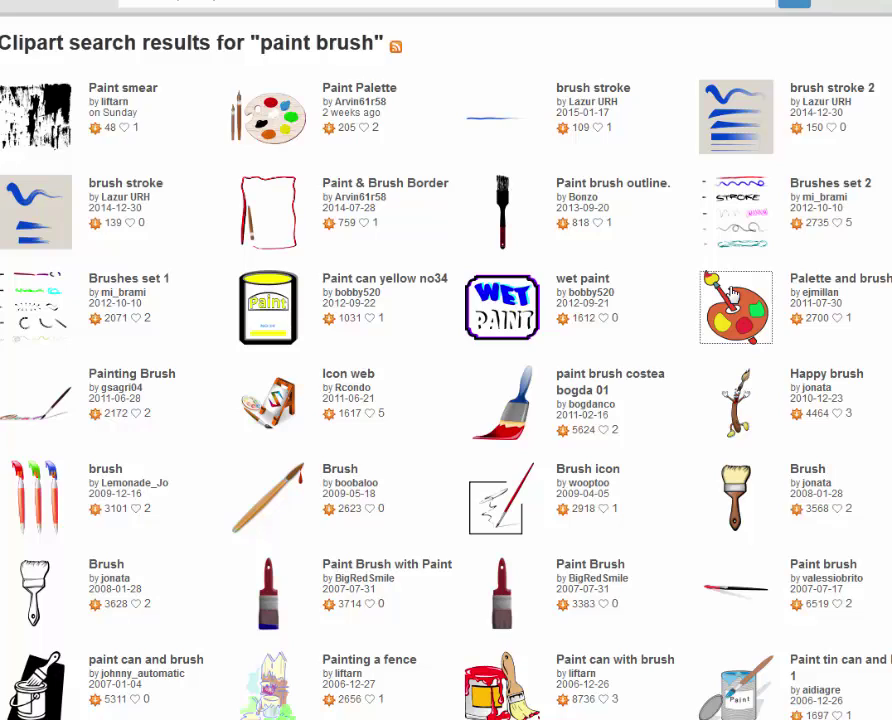
{"action": "left_click", "coordinate": [734, 296]}
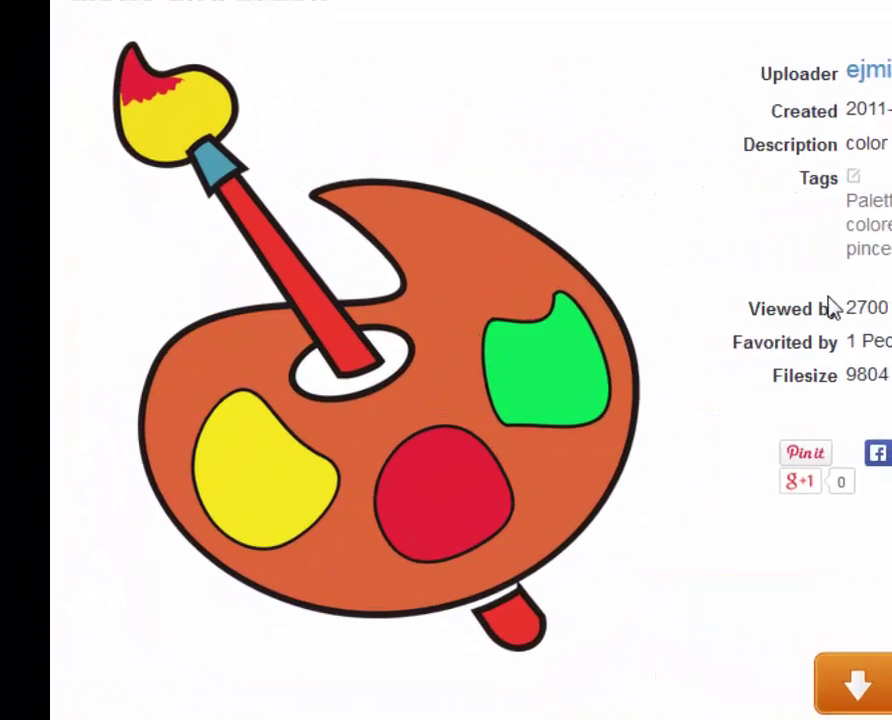
{"action": "right_click", "coordinate": [354, 284]}
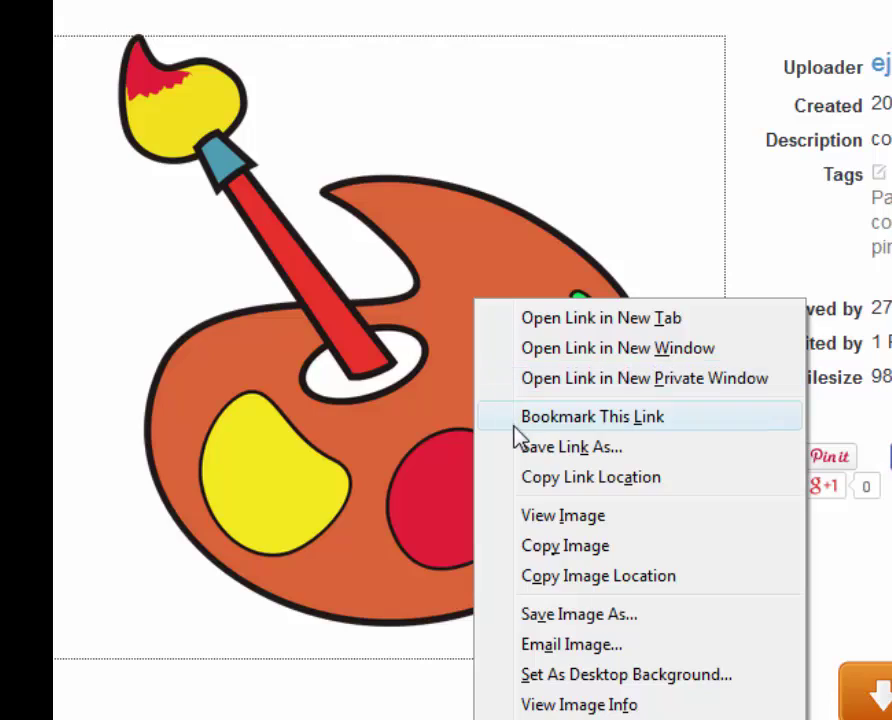
{"action": "left_click", "coordinate": [556, 584]}
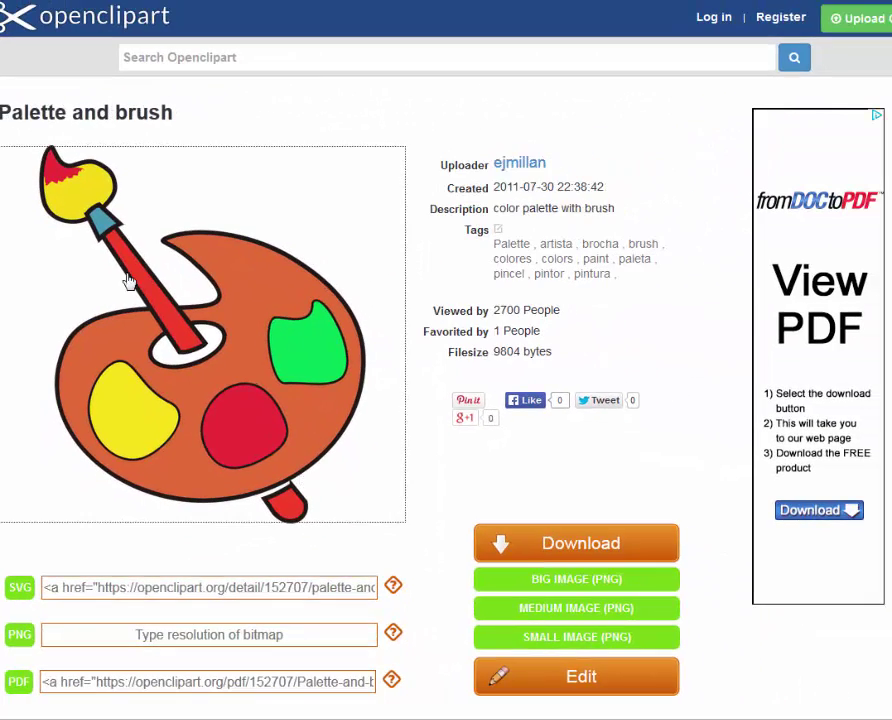
Return to LIFT and add the copied clipart link as the activity's decoration, with image repeat set to Yes and size Medium.
{"action": "left_click", "coordinate": [96, 2]}
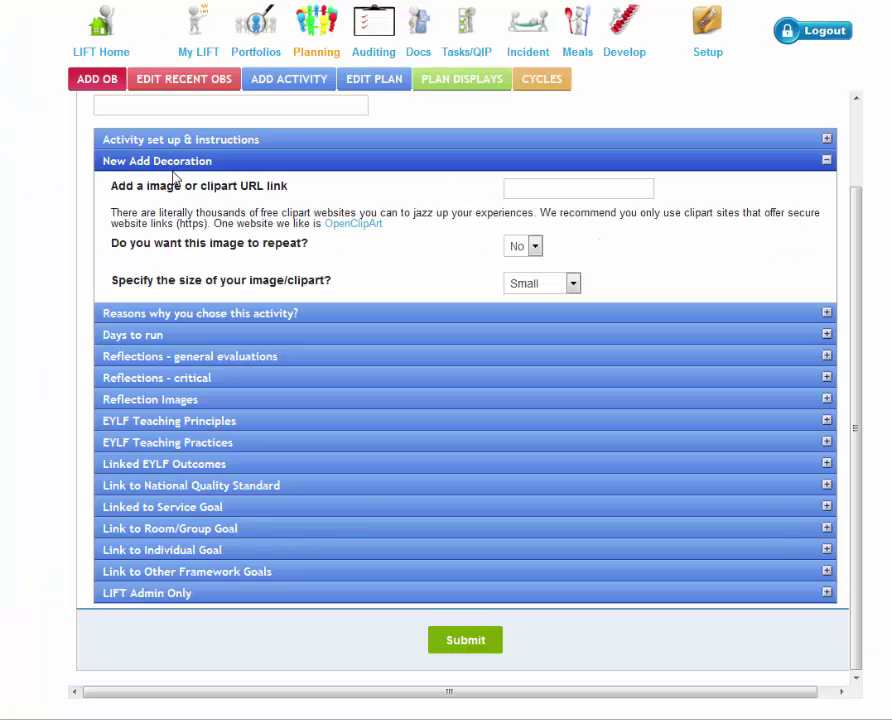
{"action": "key", "text": "ctrl+v"}
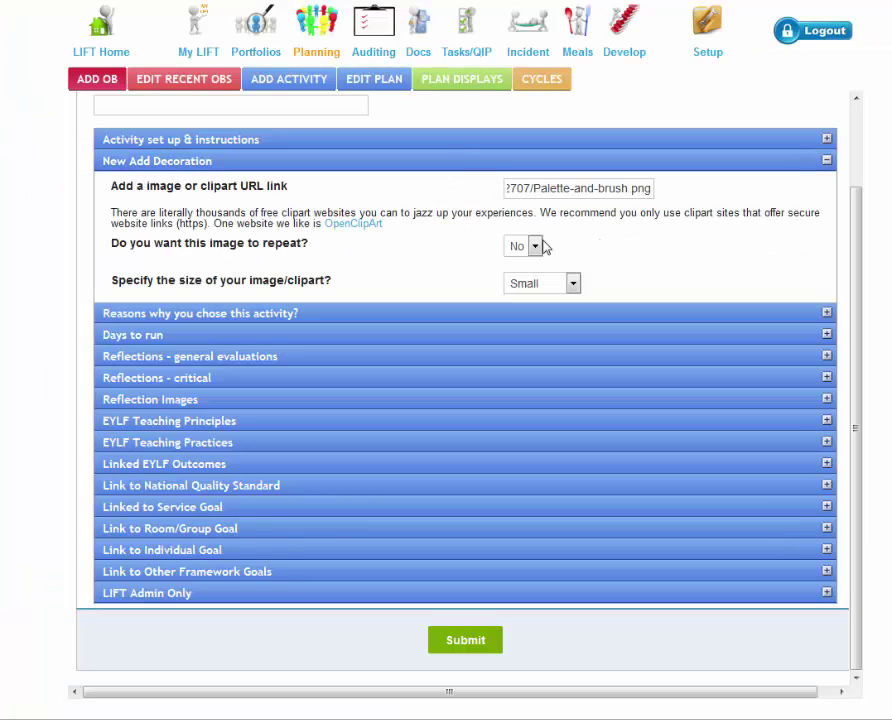
{"action": "left_click", "coordinate": [537, 249]}
{"action": "left_click", "coordinate": [525, 285]}
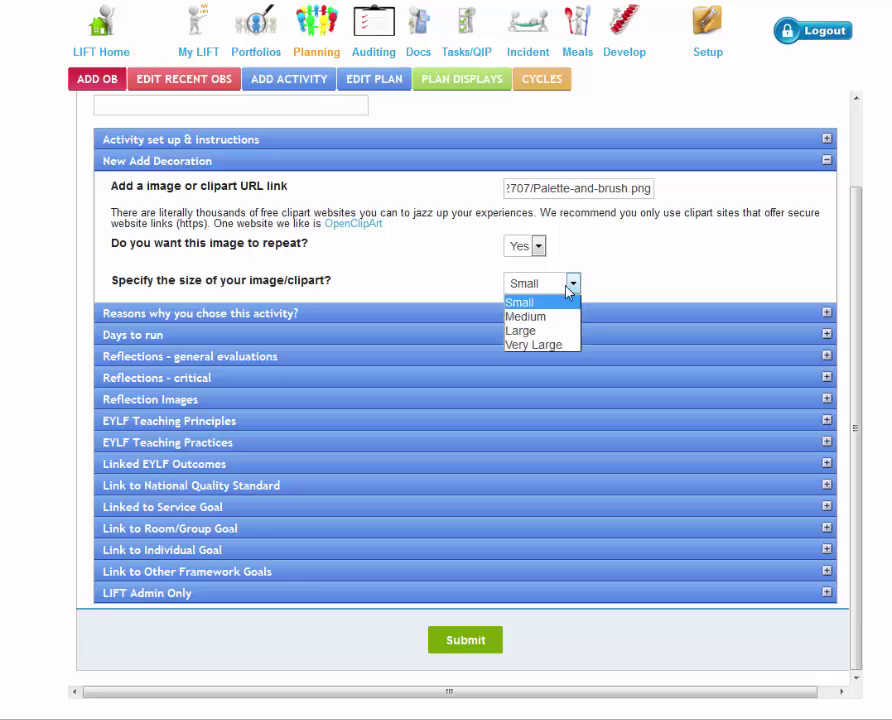
{"action": "left_click", "coordinate": [528, 317]}
Mark the EYLF teaching principle "Secure, respectful and reciprocal relationships" and the teaching practice "Responsiveness to children" for the activity.
{"action": "left_click", "coordinate": [384, 318]}
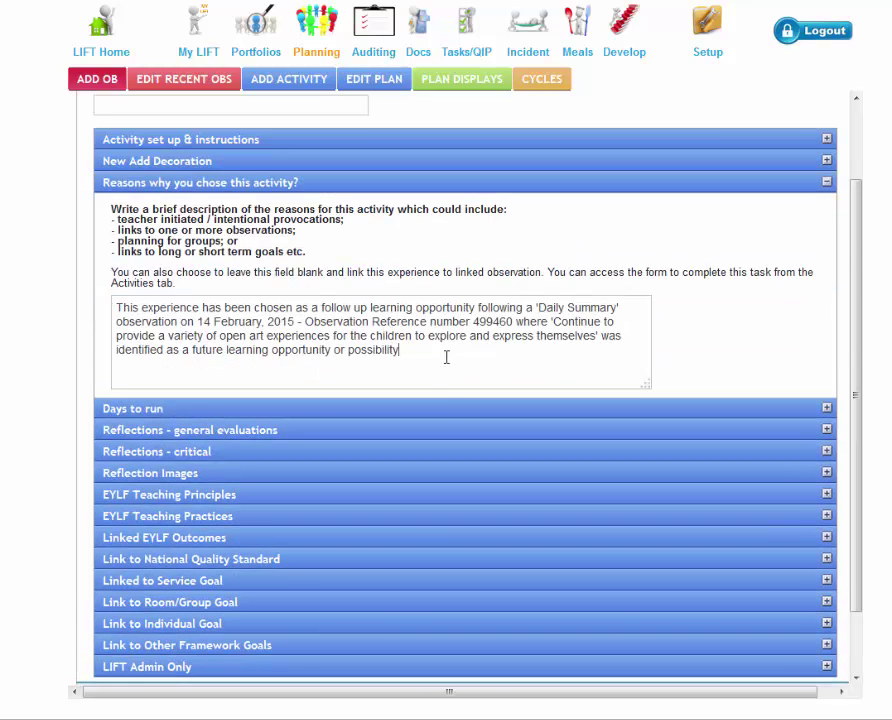
{"action": "left_click", "coordinate": [442, 410]}
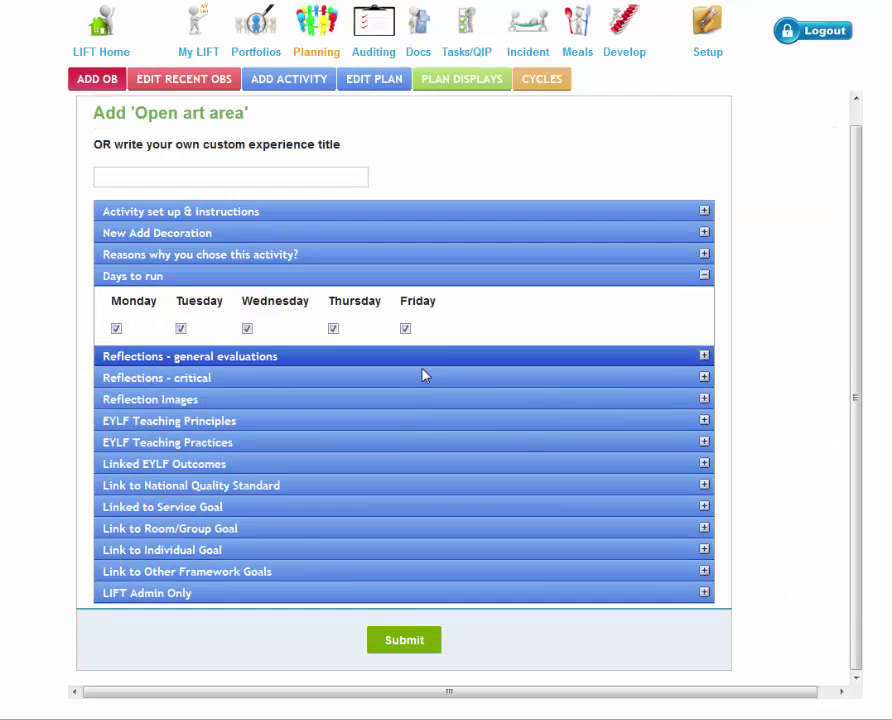
{"action": "left_click", "coordinate": [383, 421]}
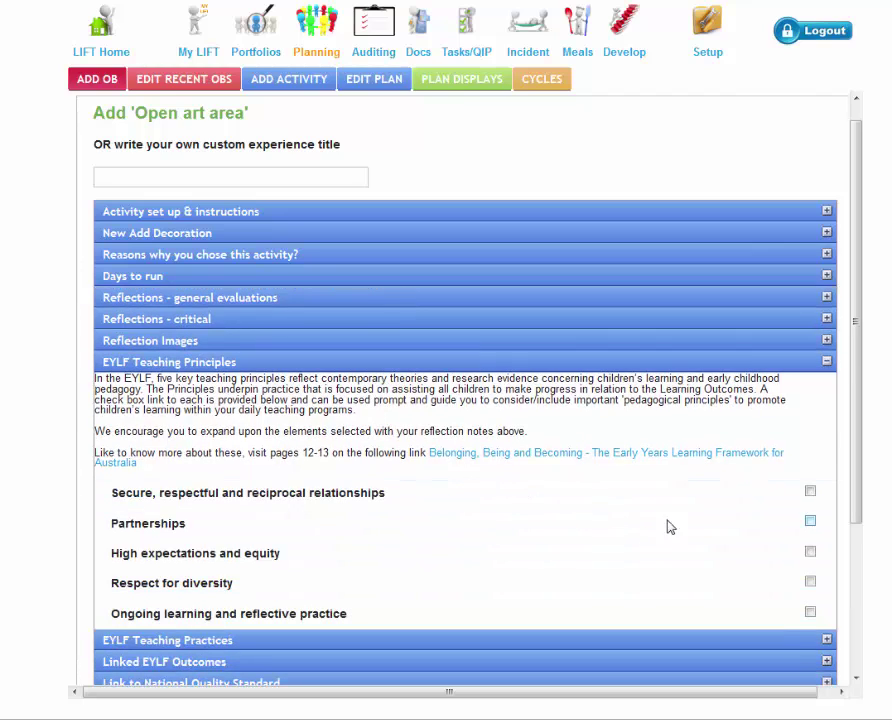
{"action": "left_click", "coordinate": [810, 491]}
{"action": "scroll", "coordinate": [560, 500], "scroll_direction": "down", "scroll_amount": 2}
{"action": "left_click", "coordinate": [533, 453]}
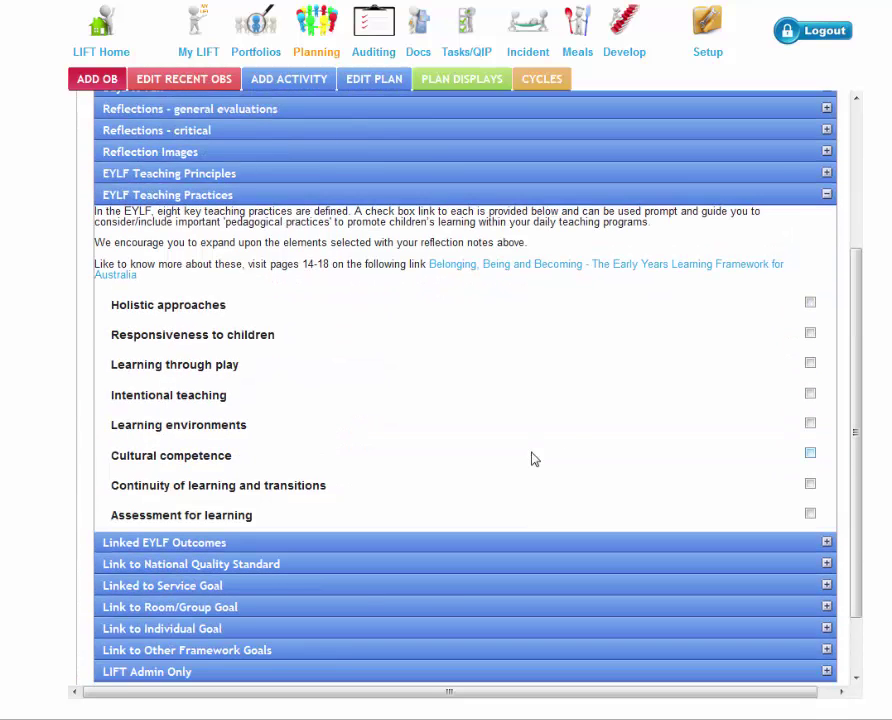
{"action": "left_click", "coordinate": [810, 334]}
Link Outcome 2 (connected with and contribute to their world) as primary EYLF outcome and Outcome 1 (strong sense of identity) as secondary.
{"action": "left_click", "coordinate": [590, 543]}
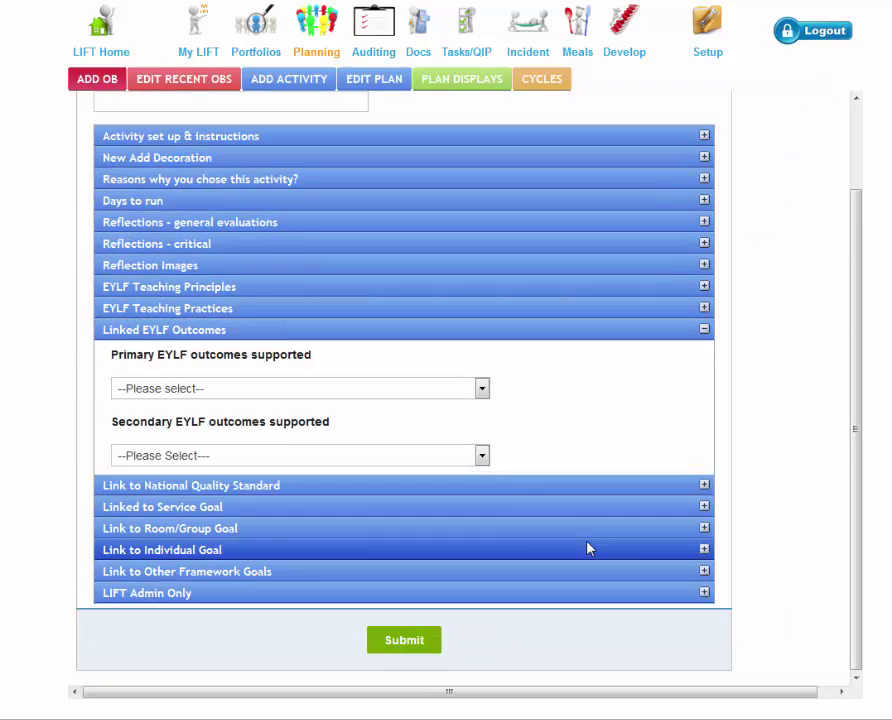
{"action": "left_click", "coordinate": [440, 394]}
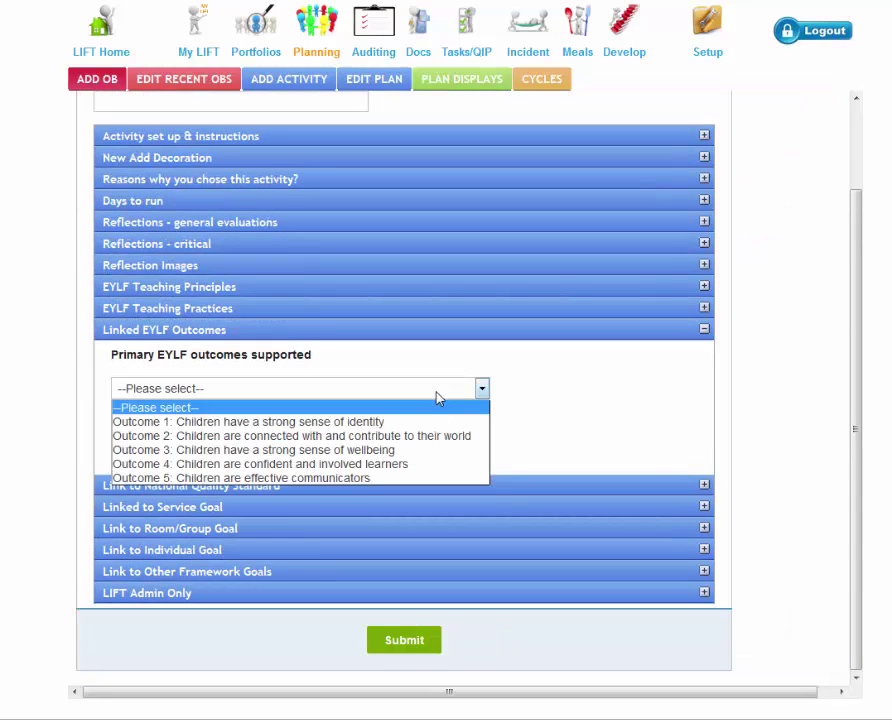
{"action": "left_click", "coordinate": [410, 436]}
{"action": "left_click", "coordinate": [450, 457]}
{"action": "left_click", "coordinate": [436, 489]}
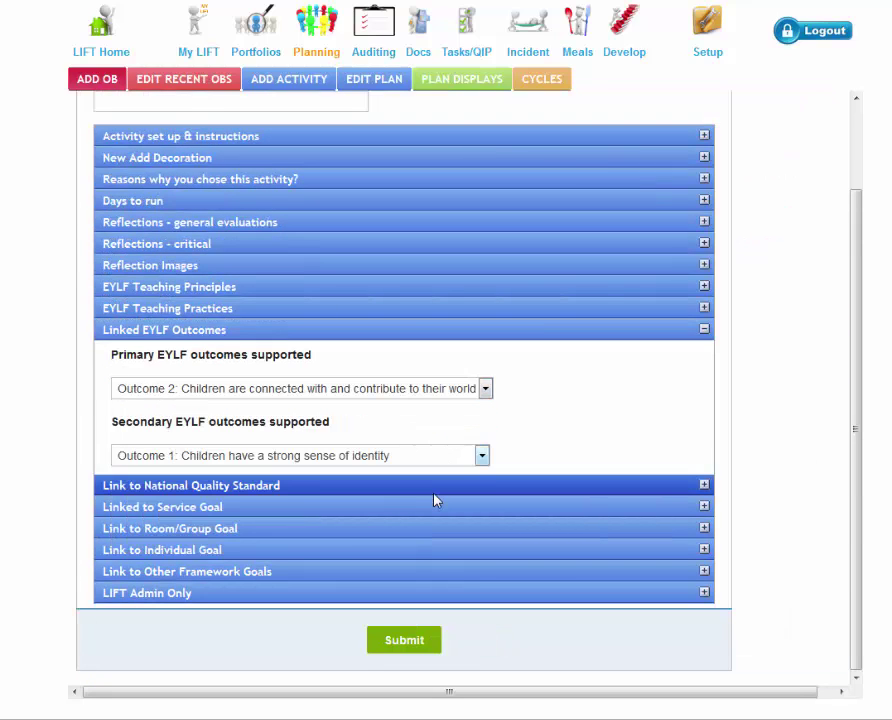
Link the activity to National Quality Standard Quality Area 3: Physical environment.
{"action": "left_click", "coordinate": [430, 490]}
{"action": "left_click", "coordinate": [451, 403]}
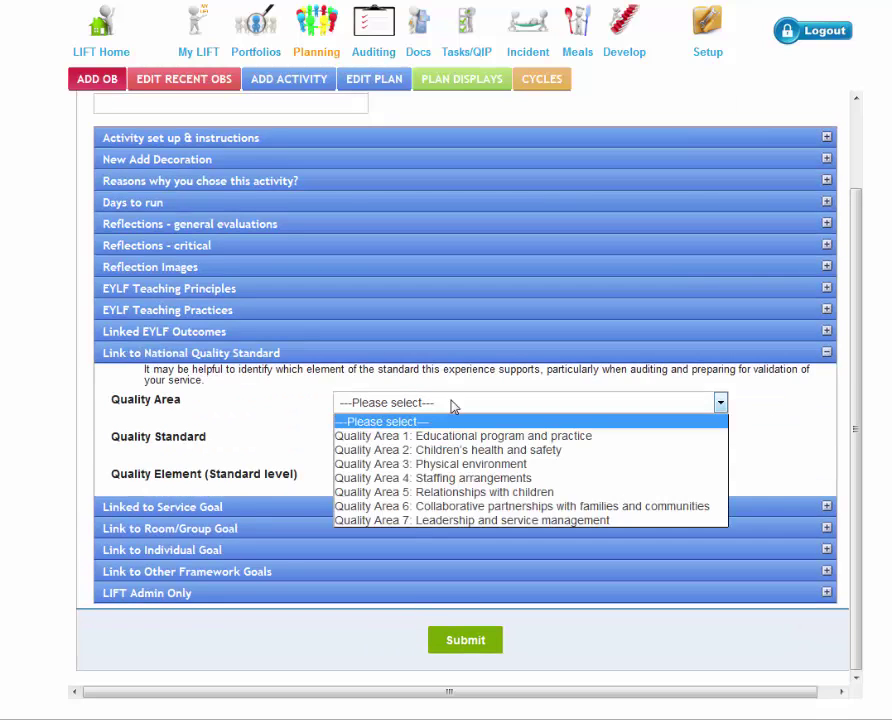
{"action": "left_click", "coordinate": [450, 465]}
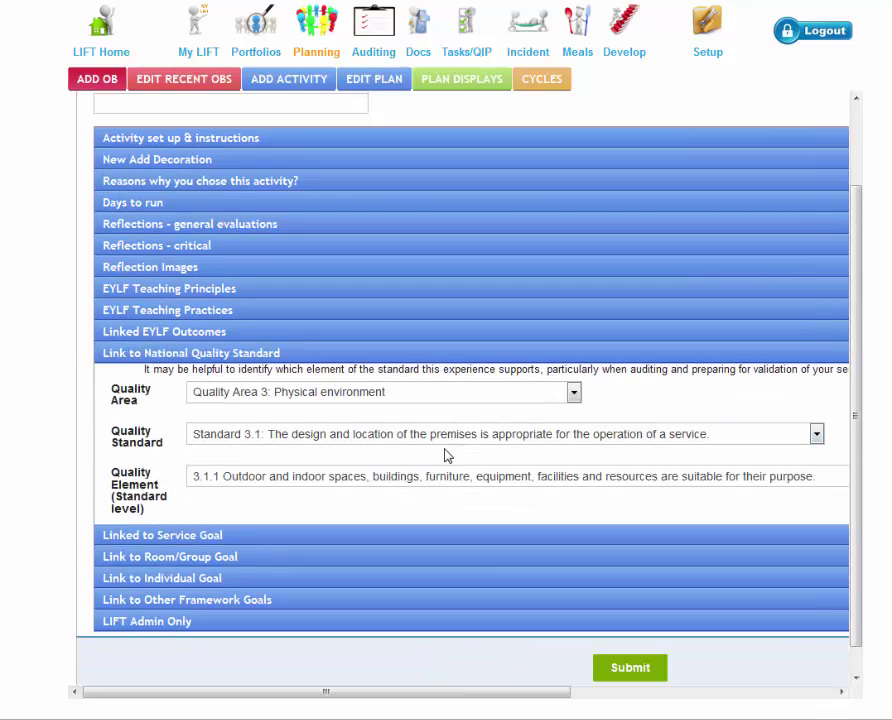
{"action": "left_click", "coordinate": [443, 437]}
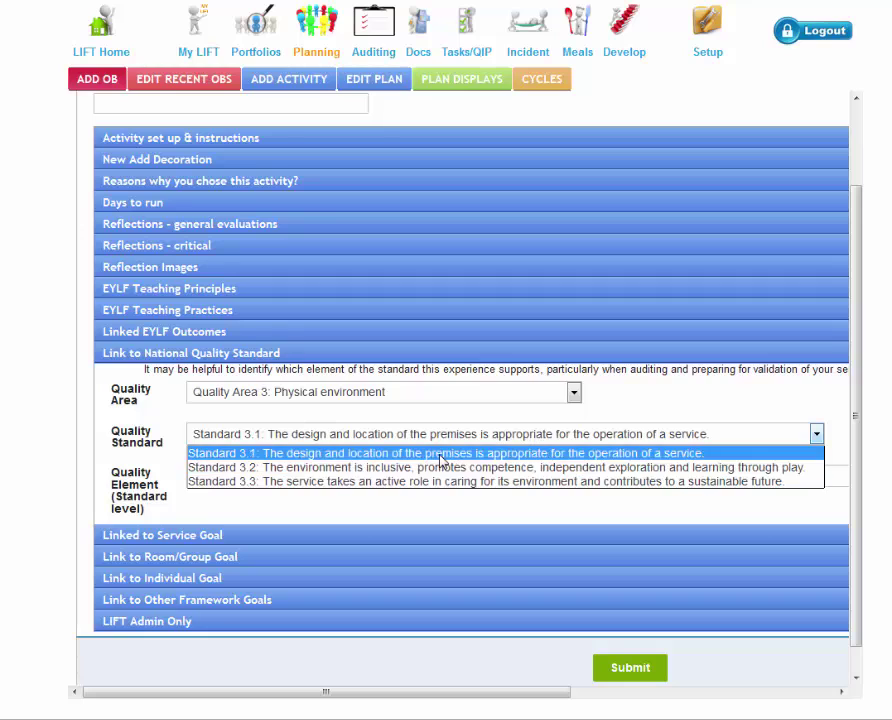
{"action": "left_click", "coordinate": [440, 454]}
{"action": "left_click", "coordinate": [428, 477]}
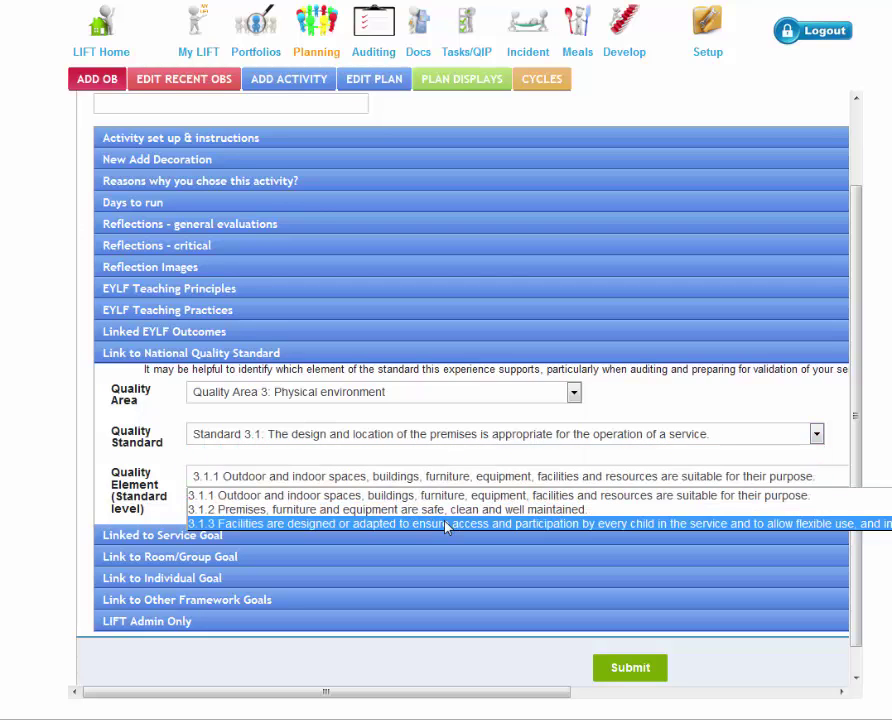
{"action": "left_click", "coordinate": [430, 496]}
Set the Quality Standard to 3.2 on an inclusive environment and the Quality Element to 3.2.2 on resources, materials and equipment.
{"action": "left_click", "coordinate": [425, 436]}
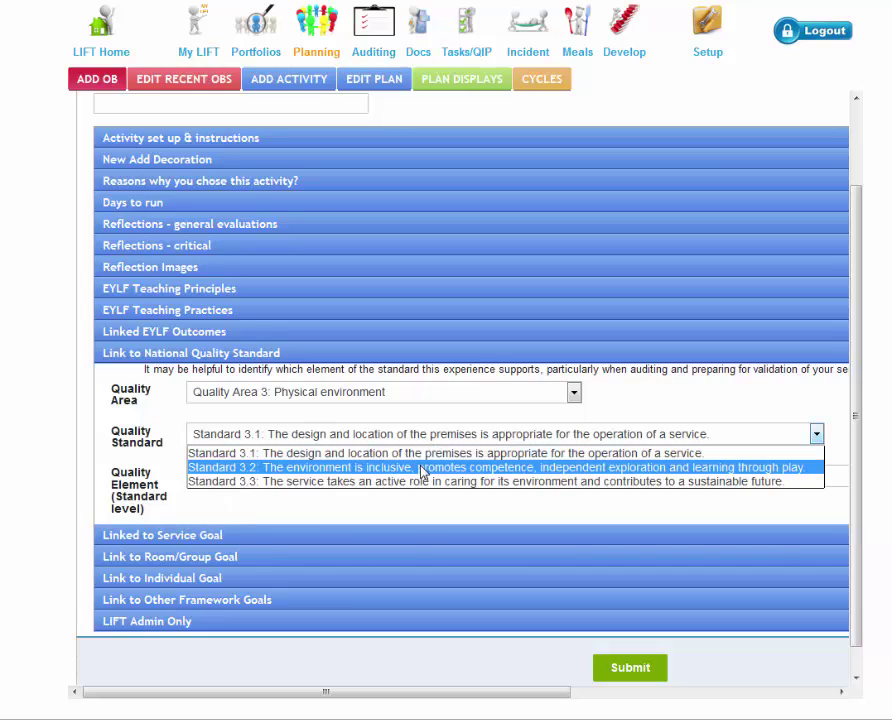
{"action": "left_click", "coordinate": [423, 469]}
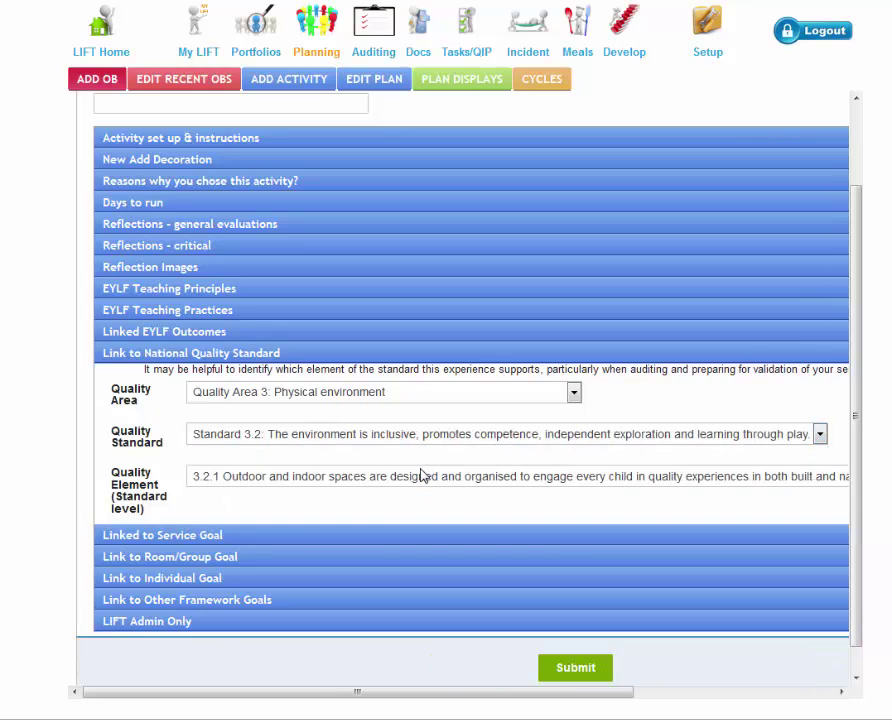
{"action": "left_click", "coordinate": [400, 478]}
{"action": "left_click", "coordinate": [400, 512]}
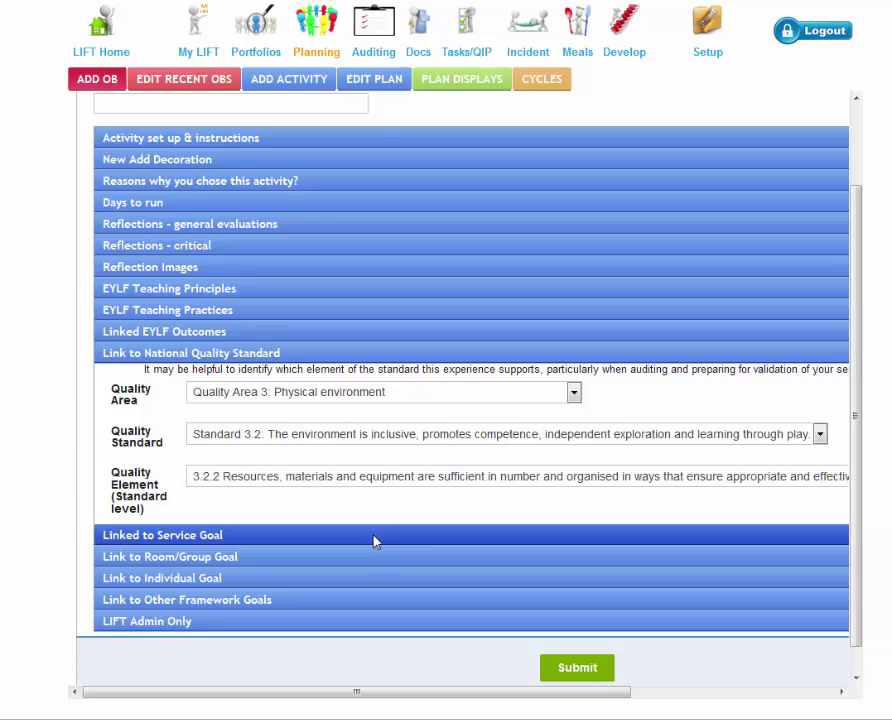
Link the activity to the service goal "Encourage children to be natural learners by supporting their inherent interest, curiosity and enthusiasm for learning".
{"action": "left_click", "coordinate": [374, 538]}
{"action": "left_click", "coordinate": [351, 410]}
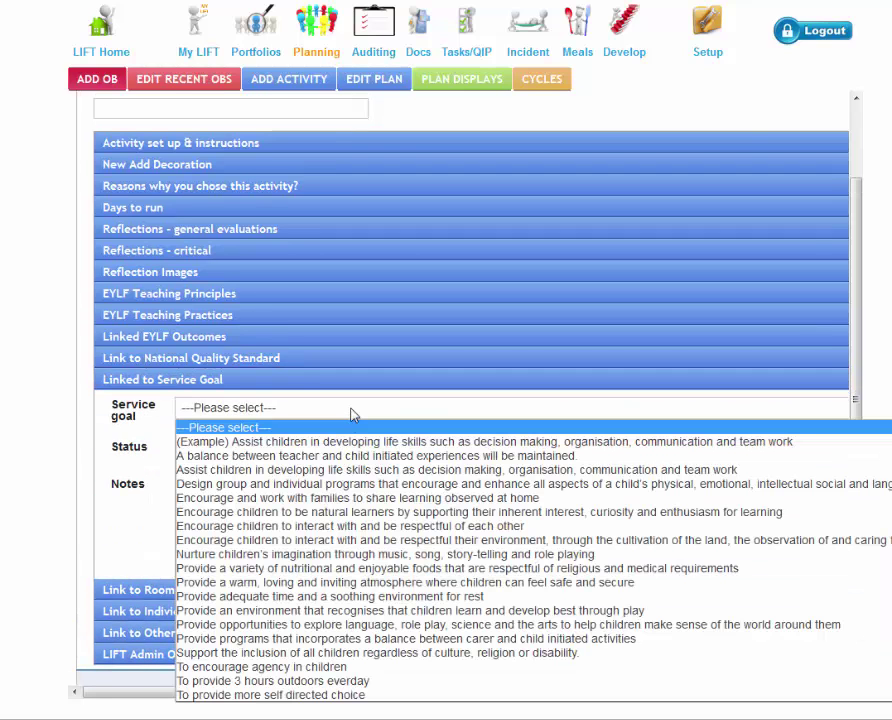
{"action": "left_click", "coordinate": [362, 511]}
{"action": "left_click", "coordinate": [253, 452]}
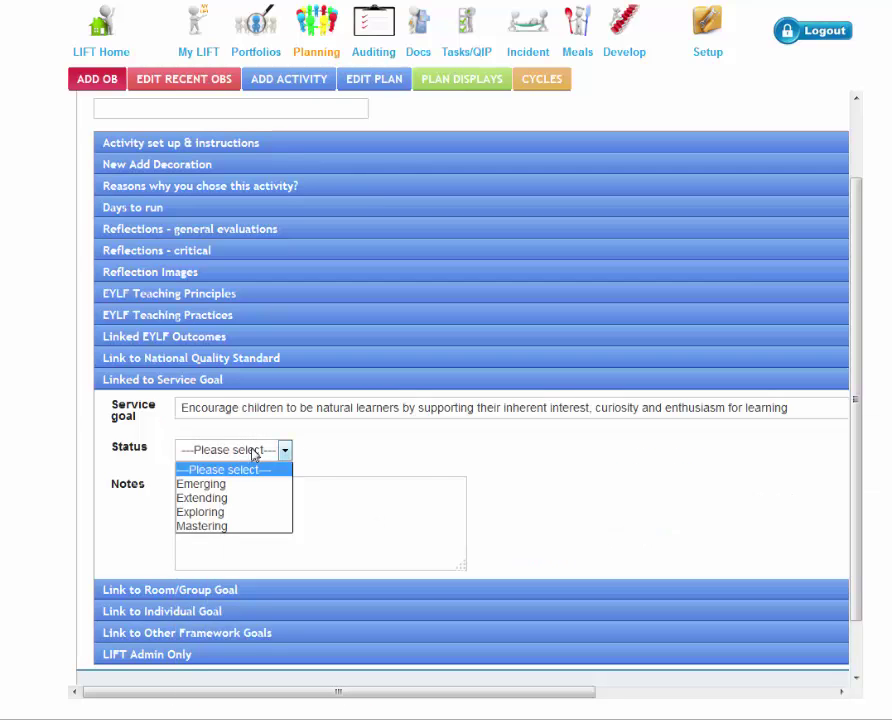
{"action": "left_click", "coordinate": [253, 455]}
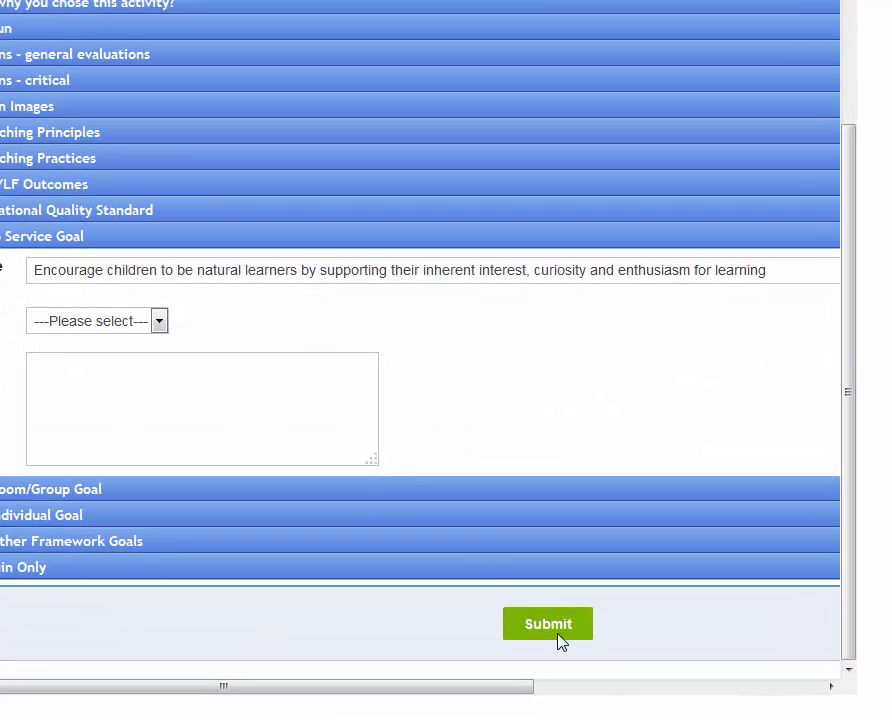